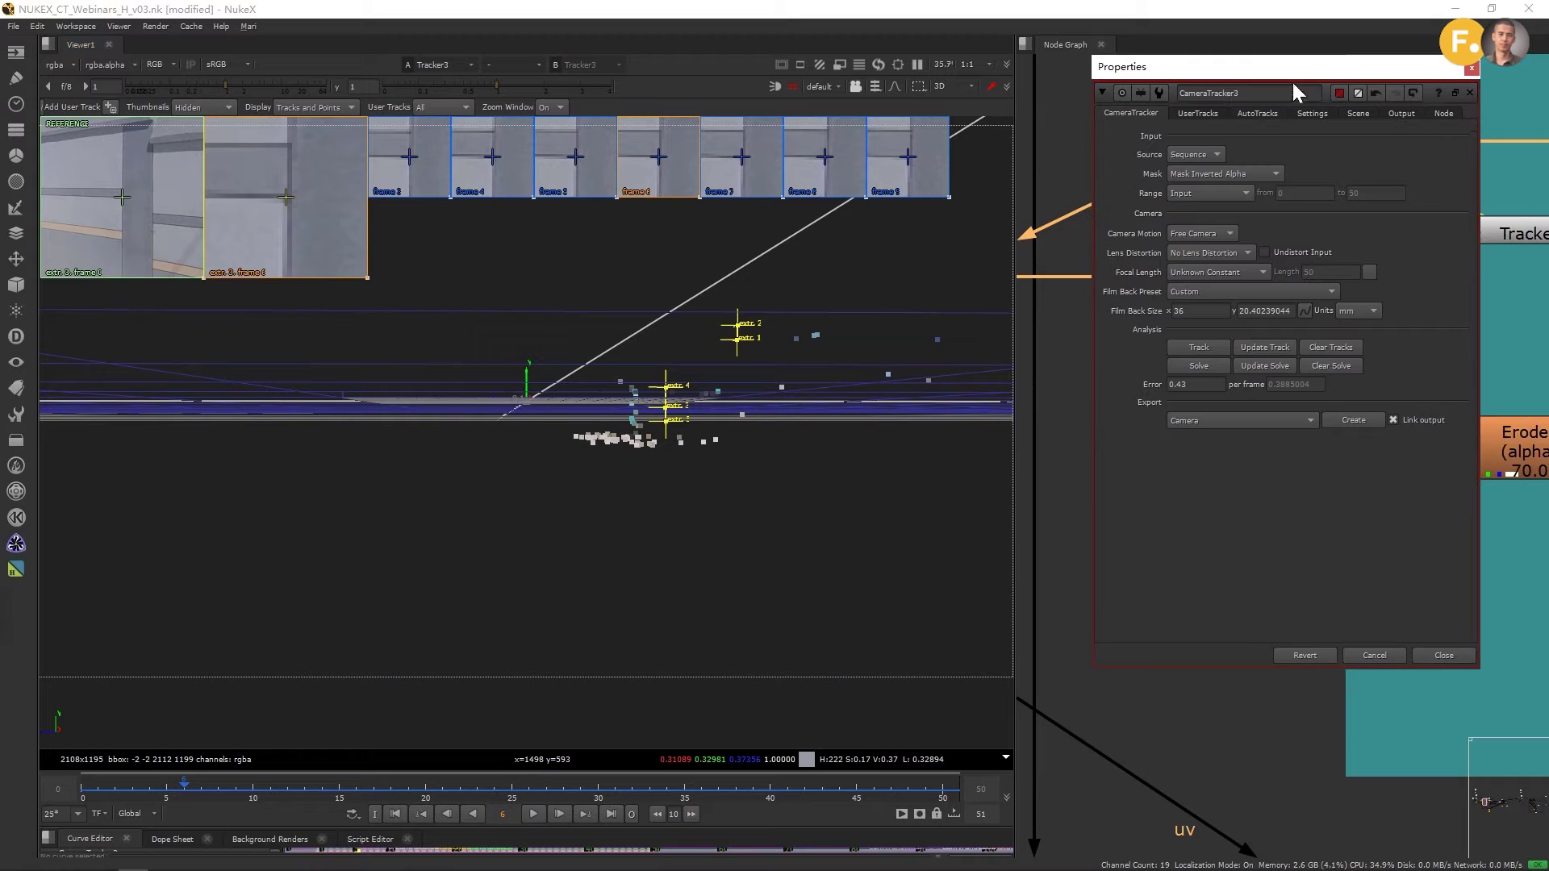
Step: Show the solved points as 3D markers, inspect them from several angles in the 3D view, and turn the markers off again
left_click(1312, 114)
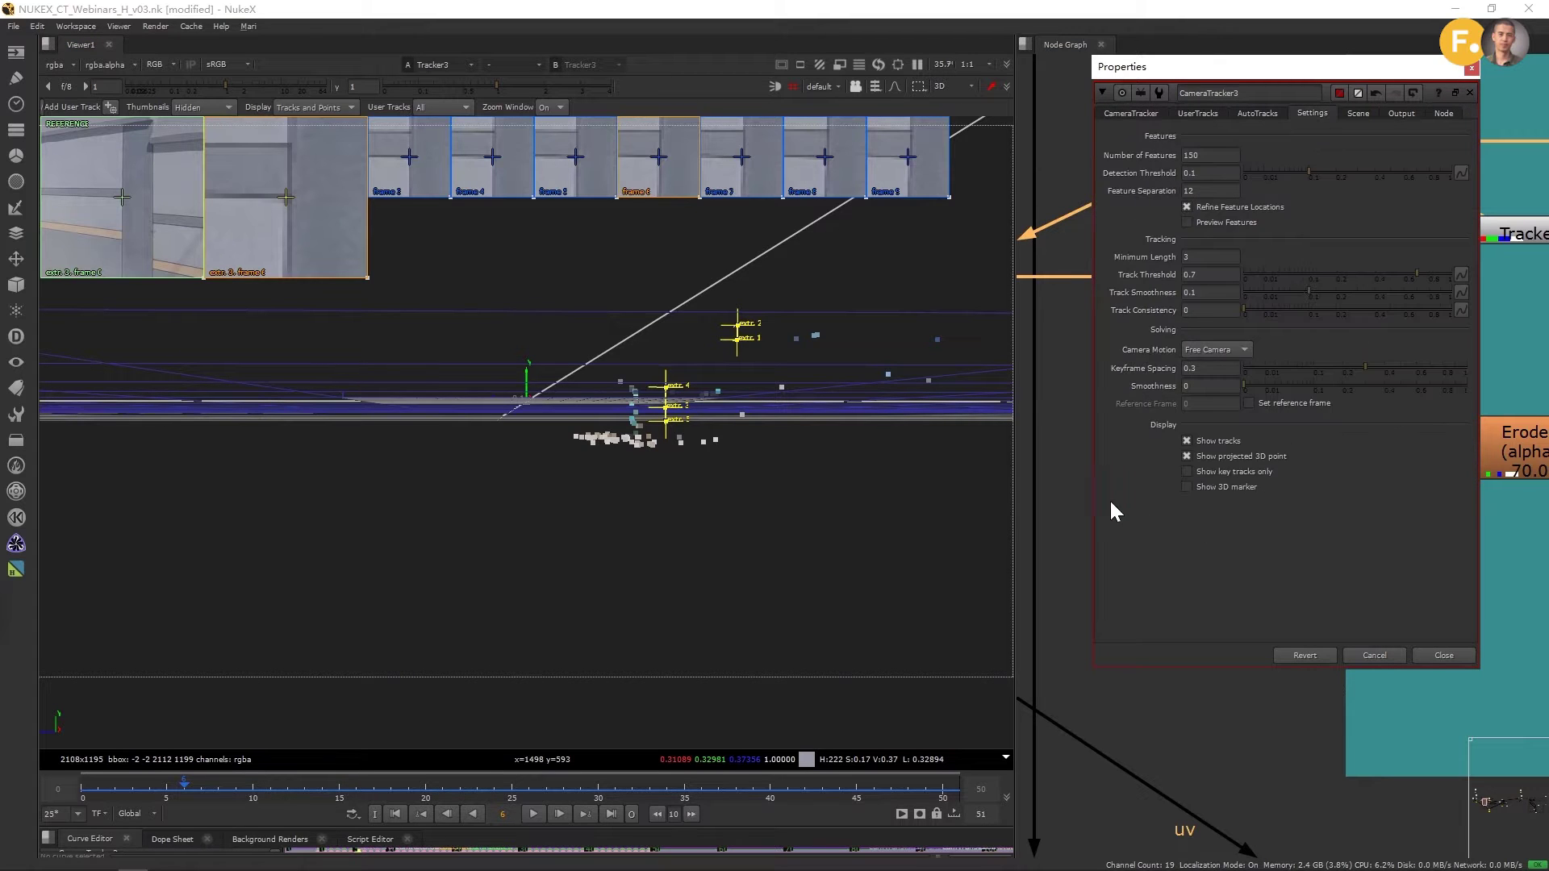
left_click(1188, 487)
left_click_drag(621, 508, 595, 484, "ctrl")
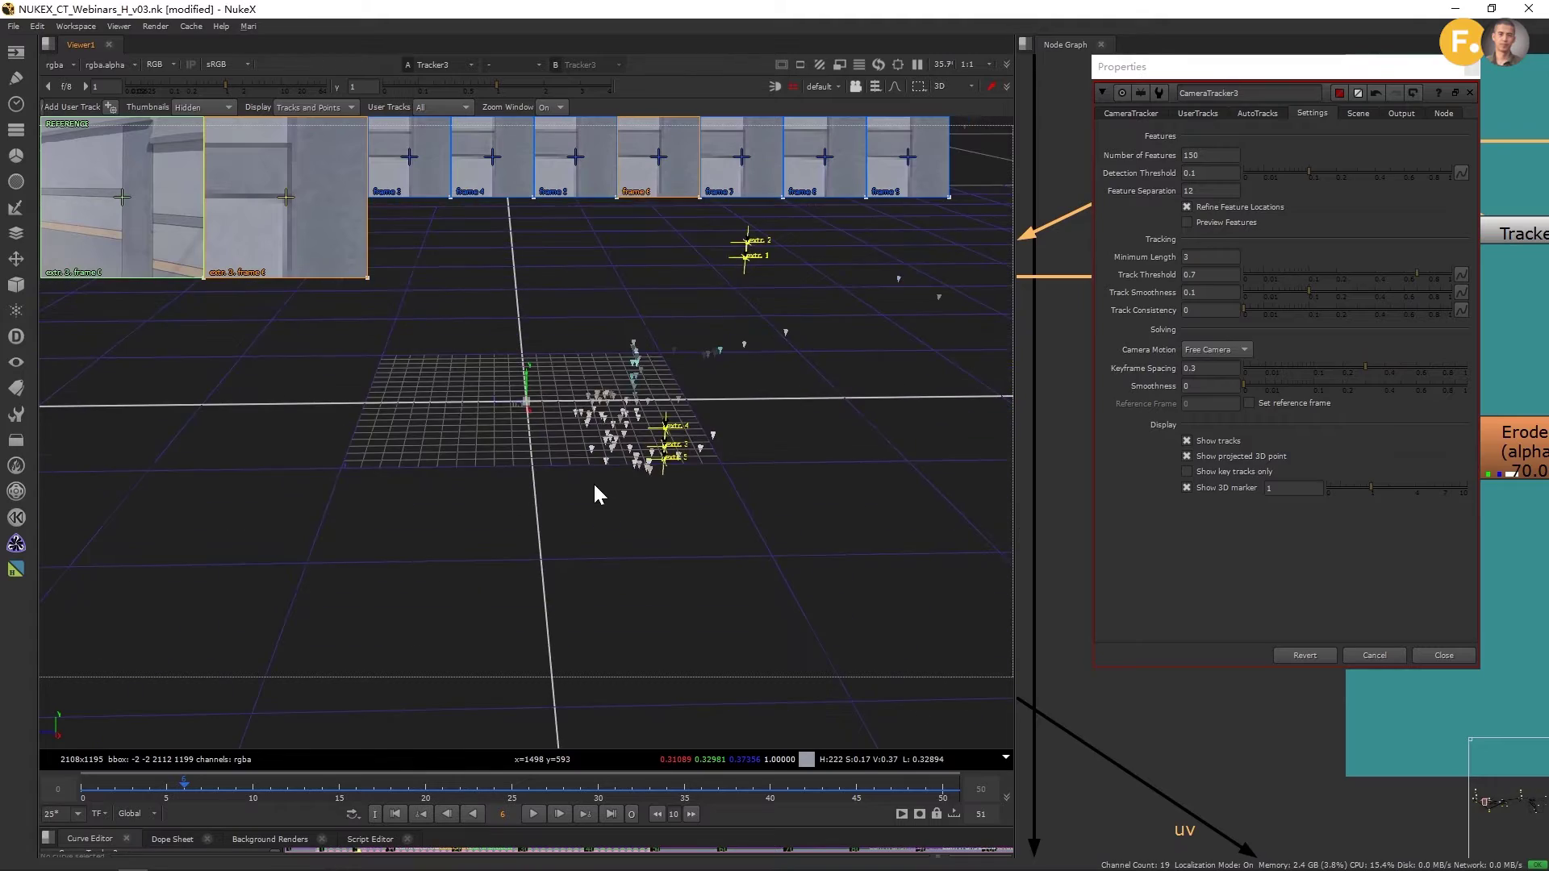
middle_click_drag(595, 485, 794, 563, "alt")
left_click_drag(841, 550, 955, 515, "alt")
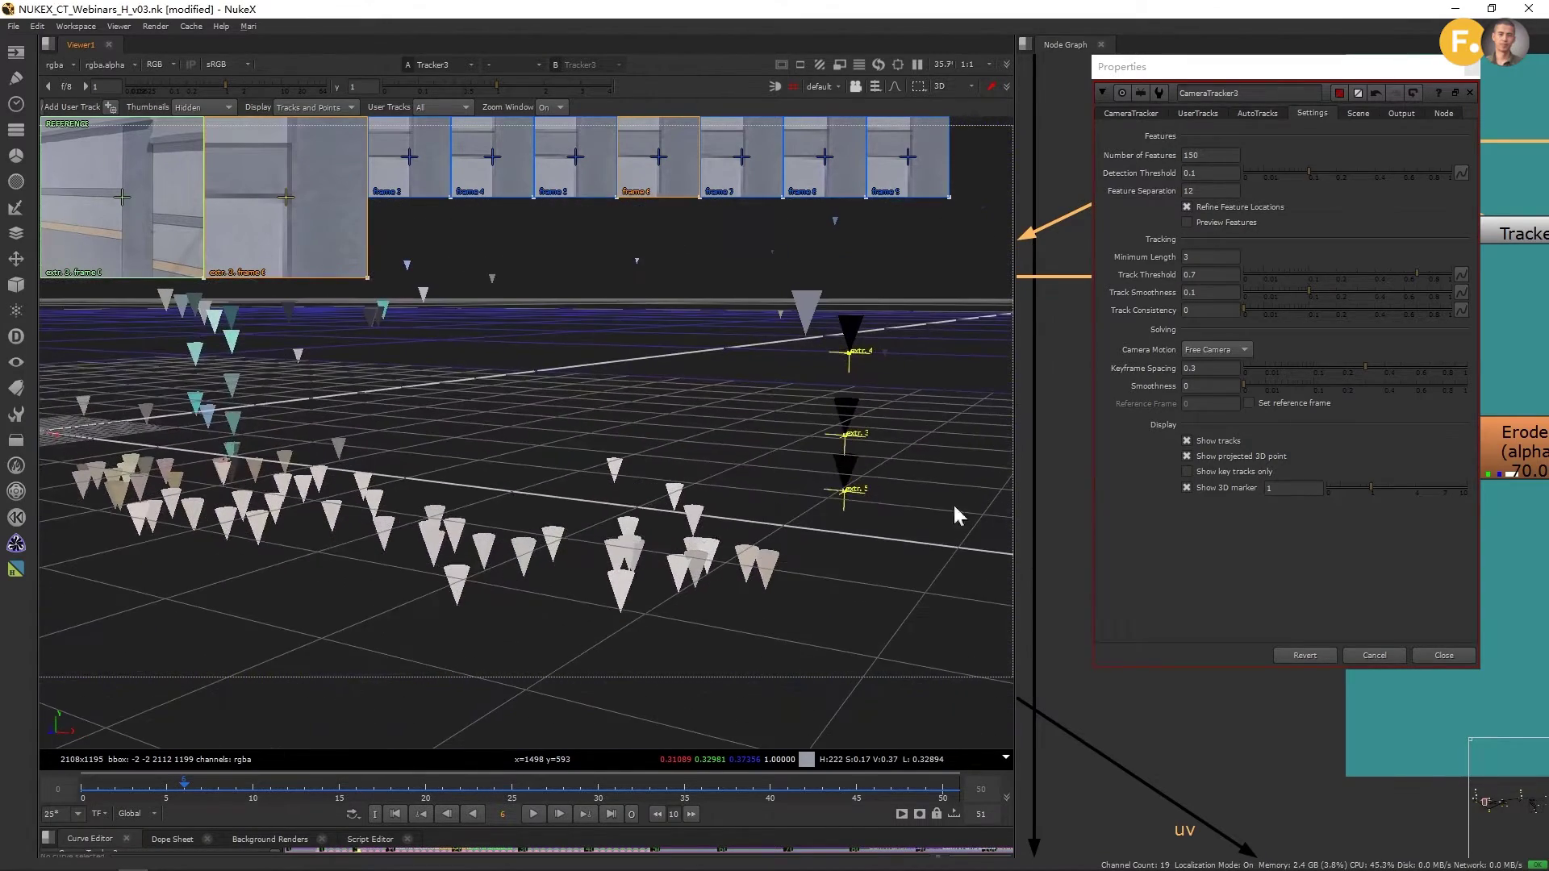
left_click(1187, 487)
left_click(1187, 487)
left_click(1187, 488)
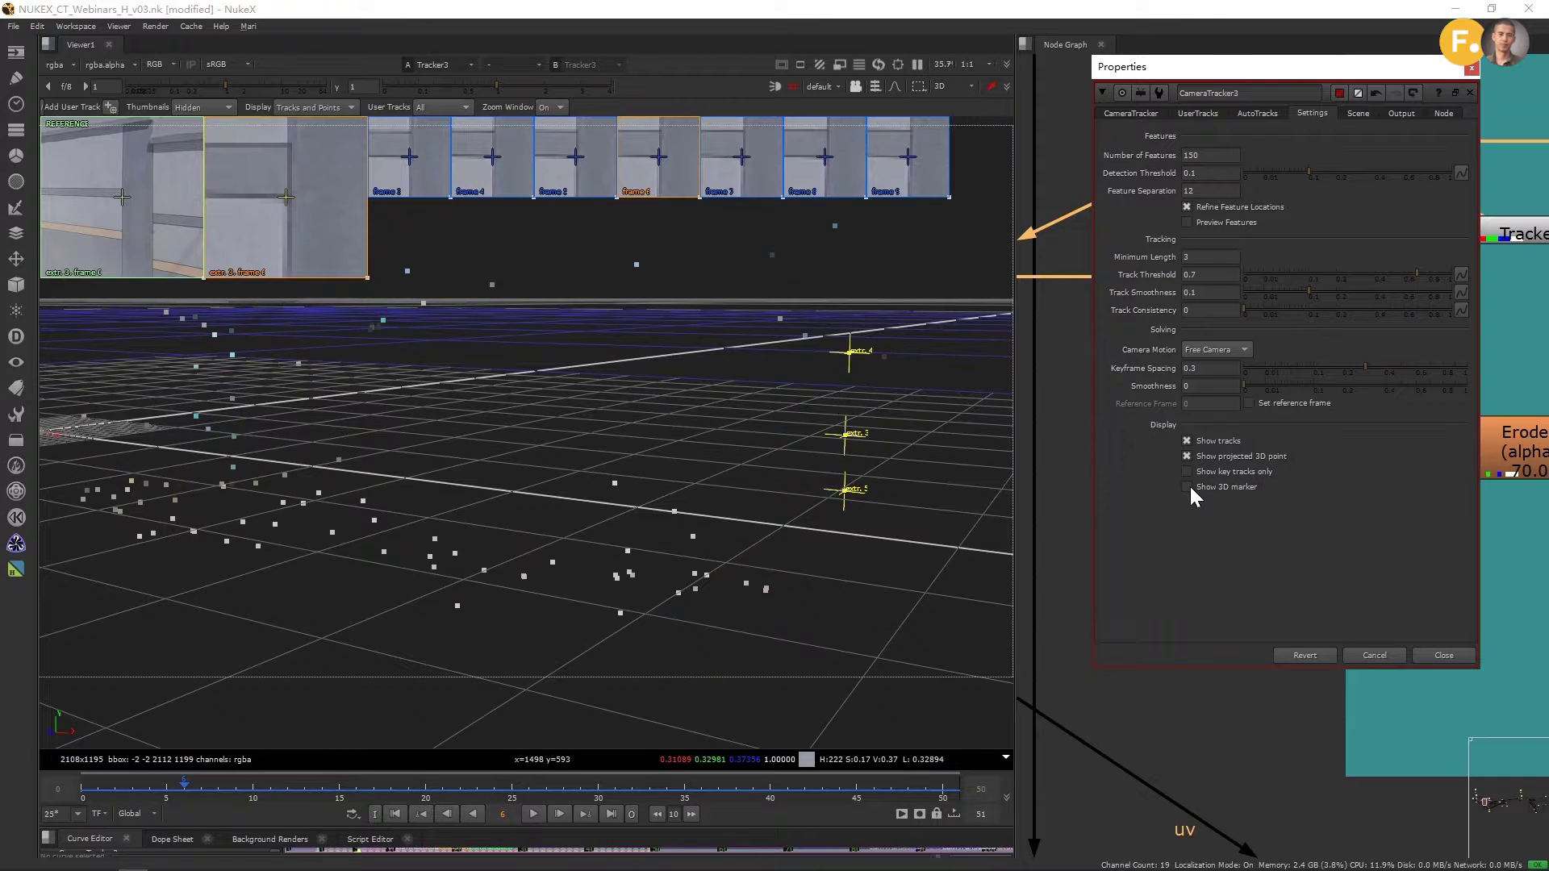
left_click(1187, 486)
left_click(1188, 487)
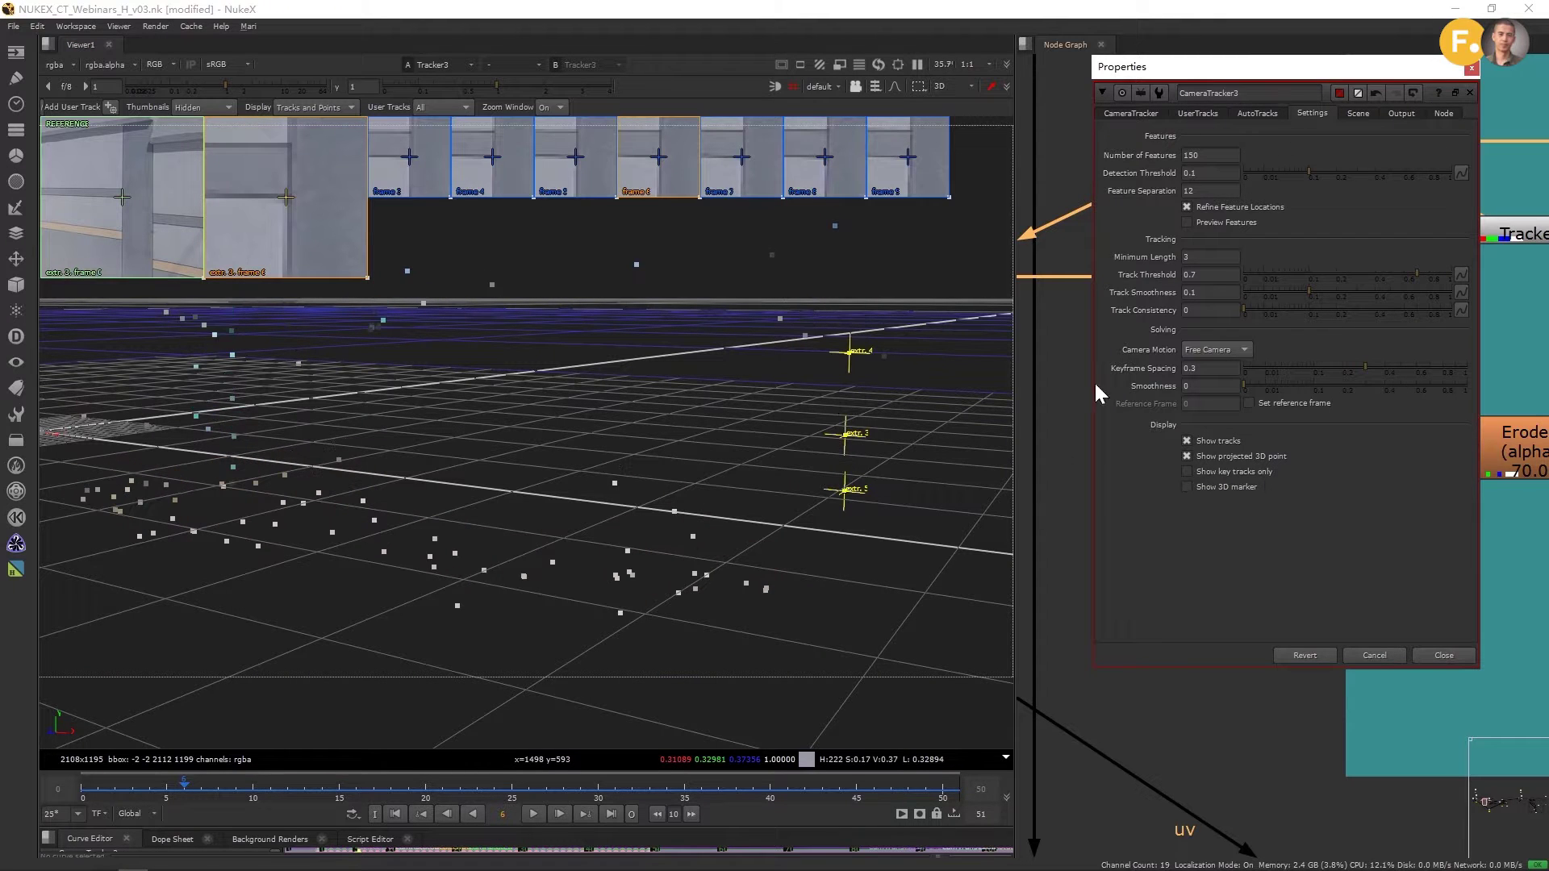
Step: In the 2D view, select all the tracks lying on the road surface at frame 0
left_click(1133, 113)
key("Tab")
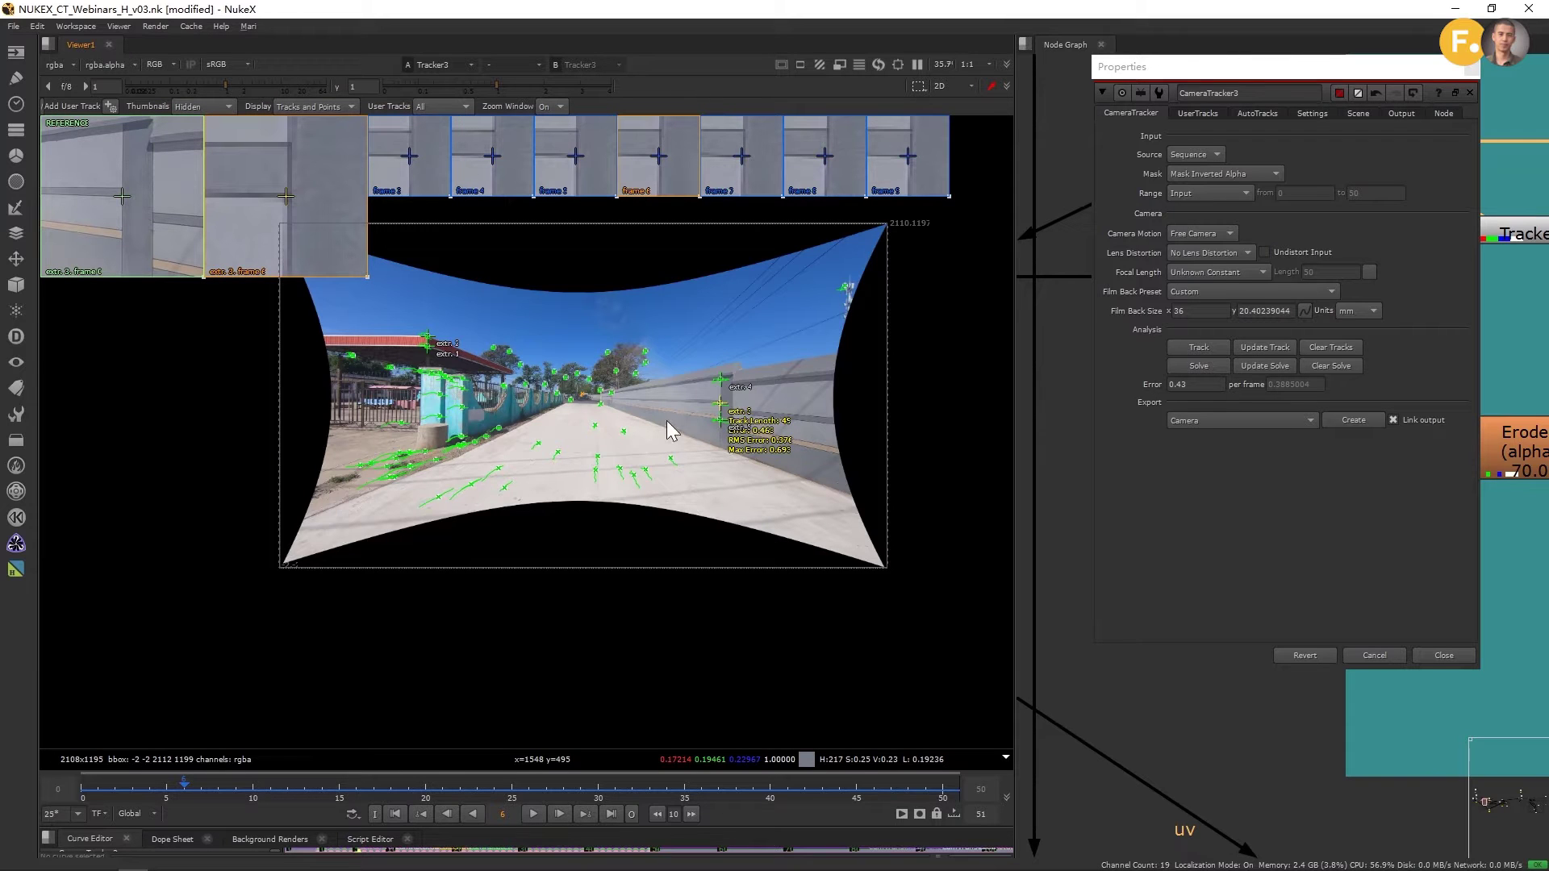
scroll(589, 522, "up", 3)
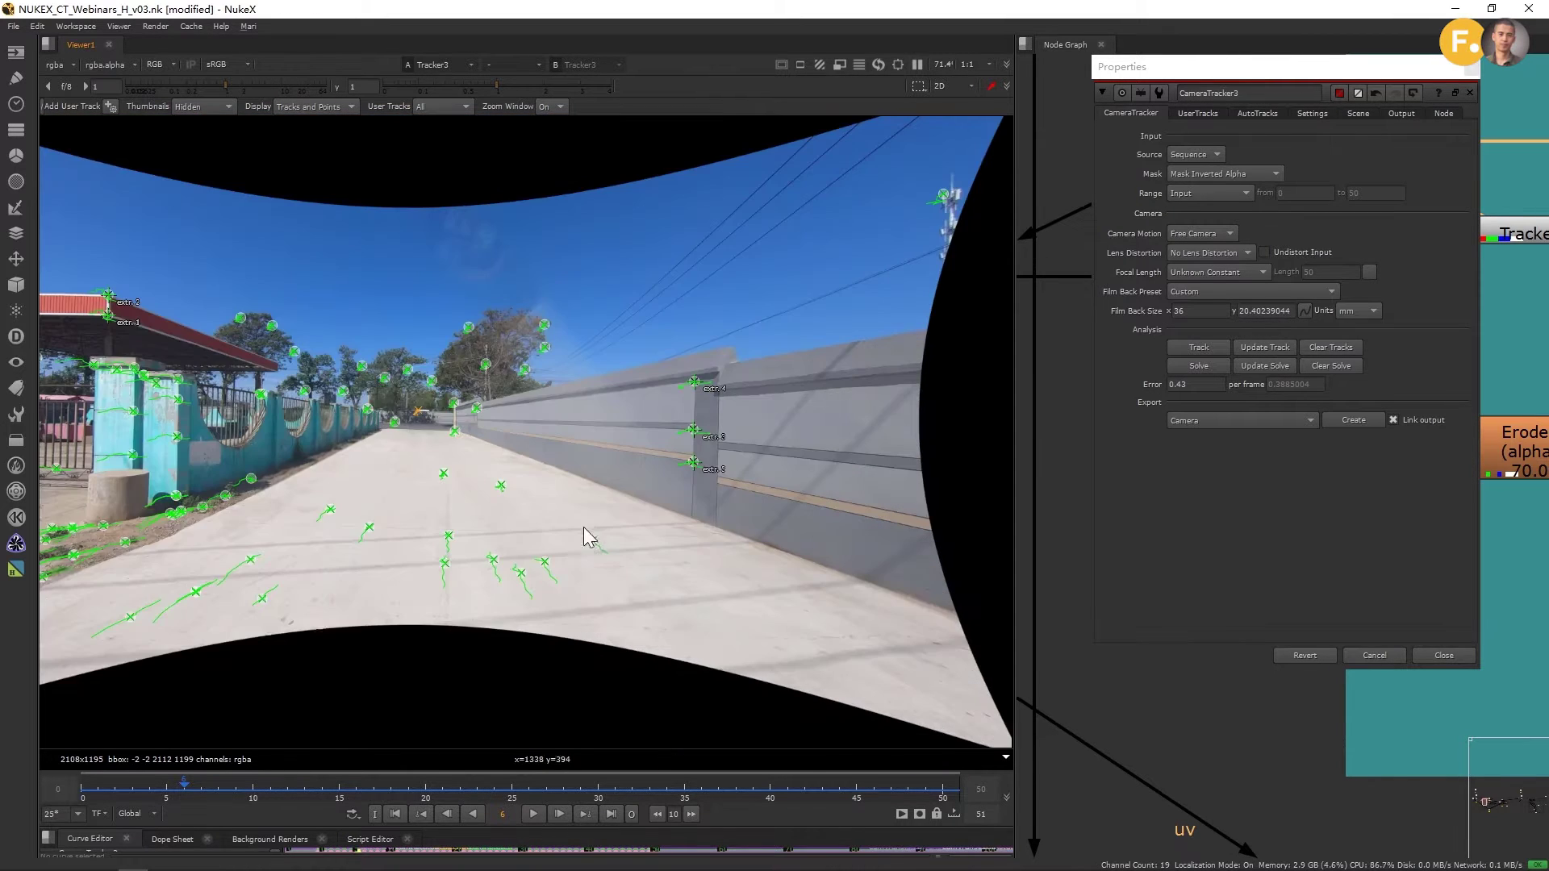
middle_click_drag(581, 521, 734, 445)
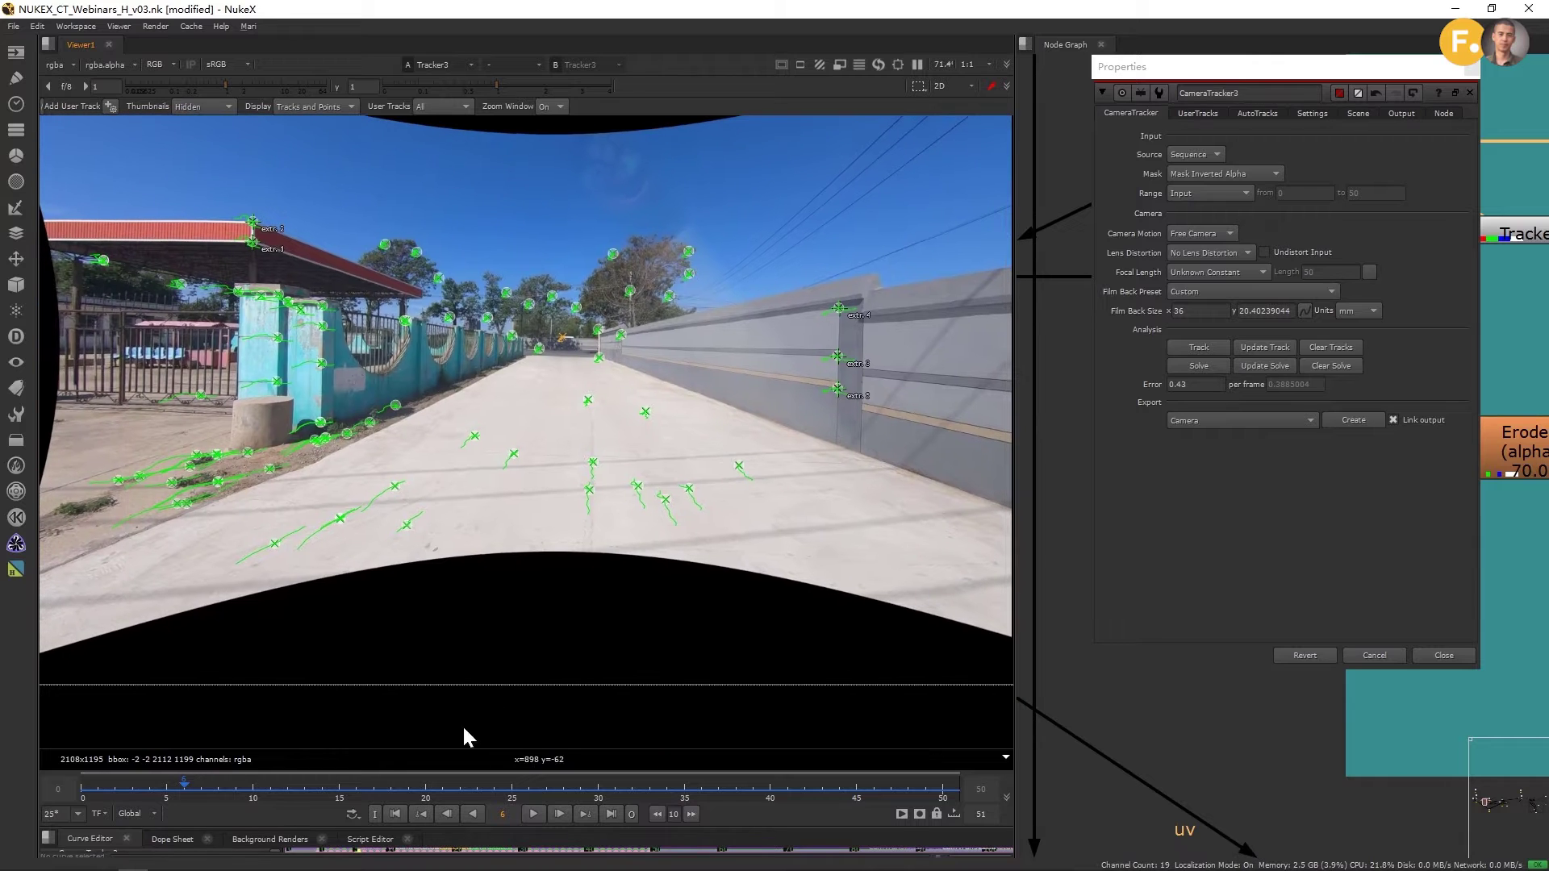
left_click(394, 814)
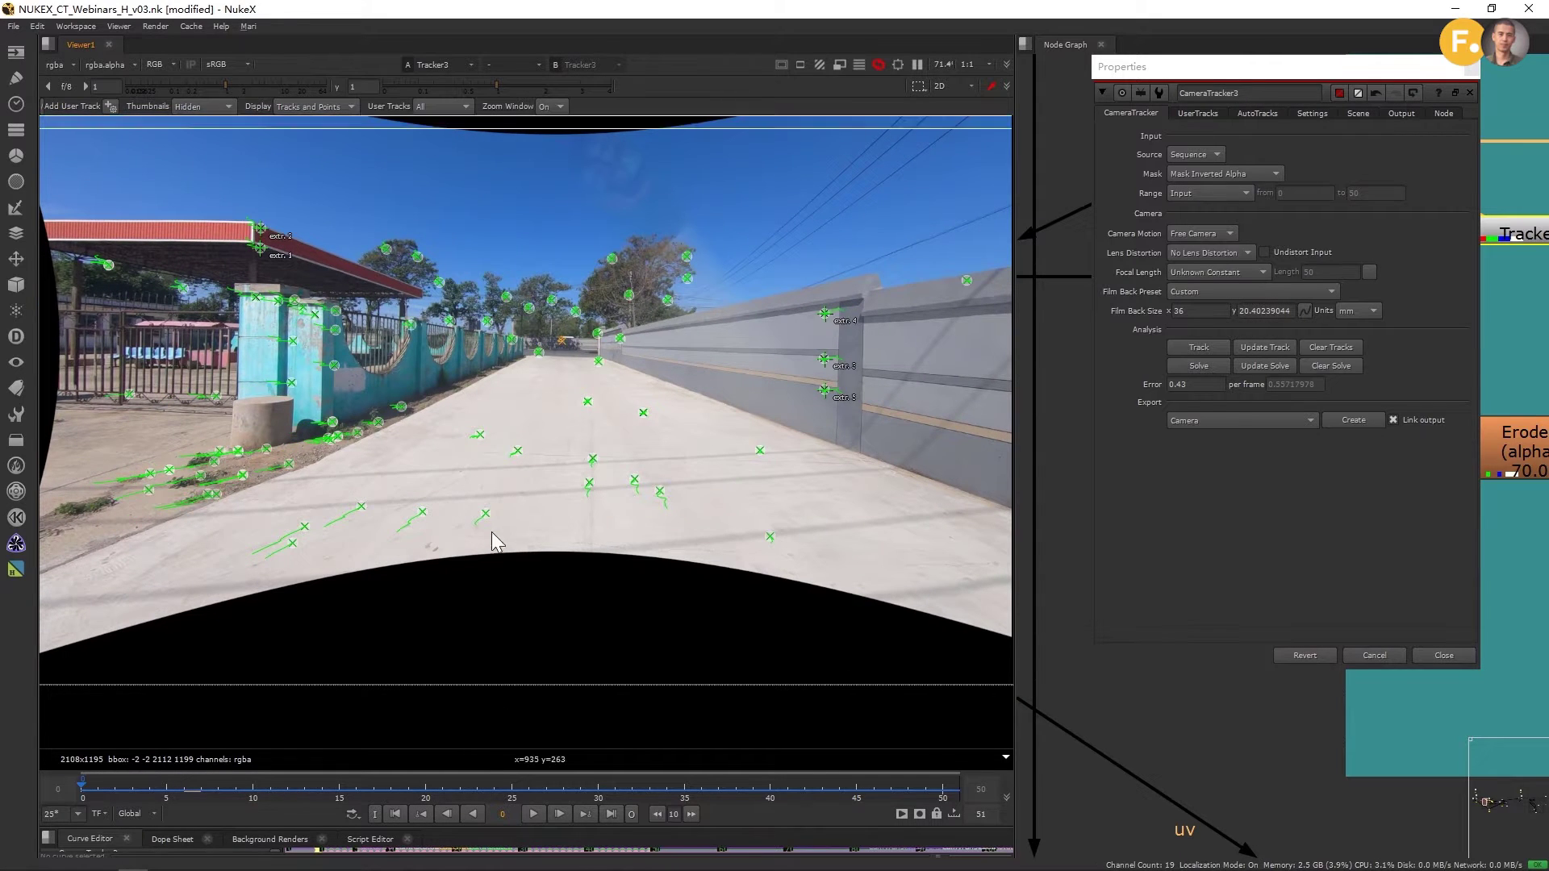
left_click_drag(502, 516, 554, 494)
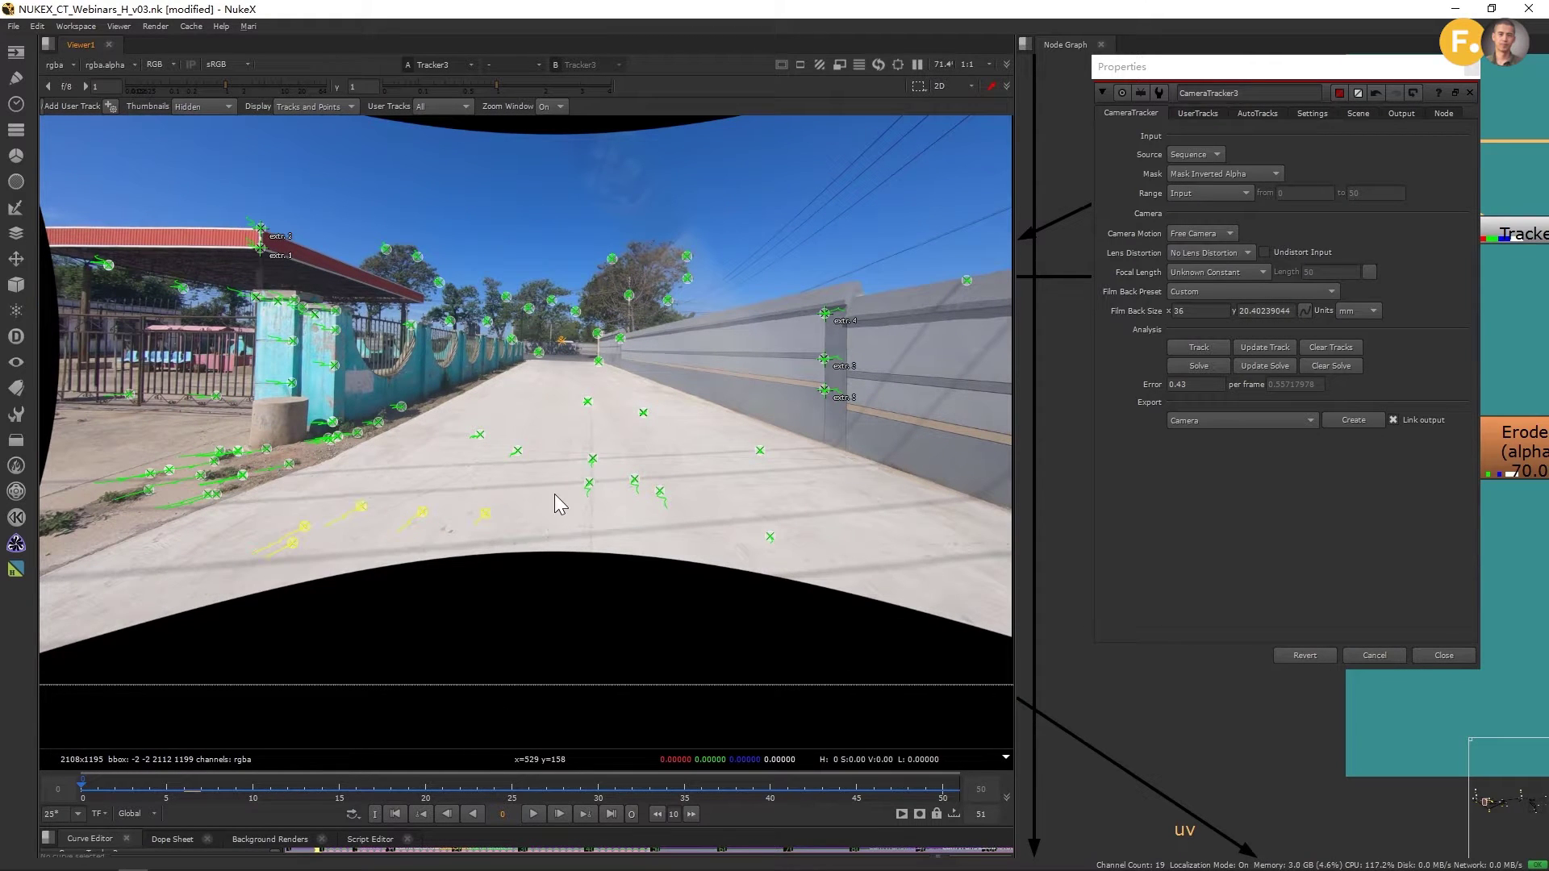
left_click_drag(466, 405, 790, 584, "shift")
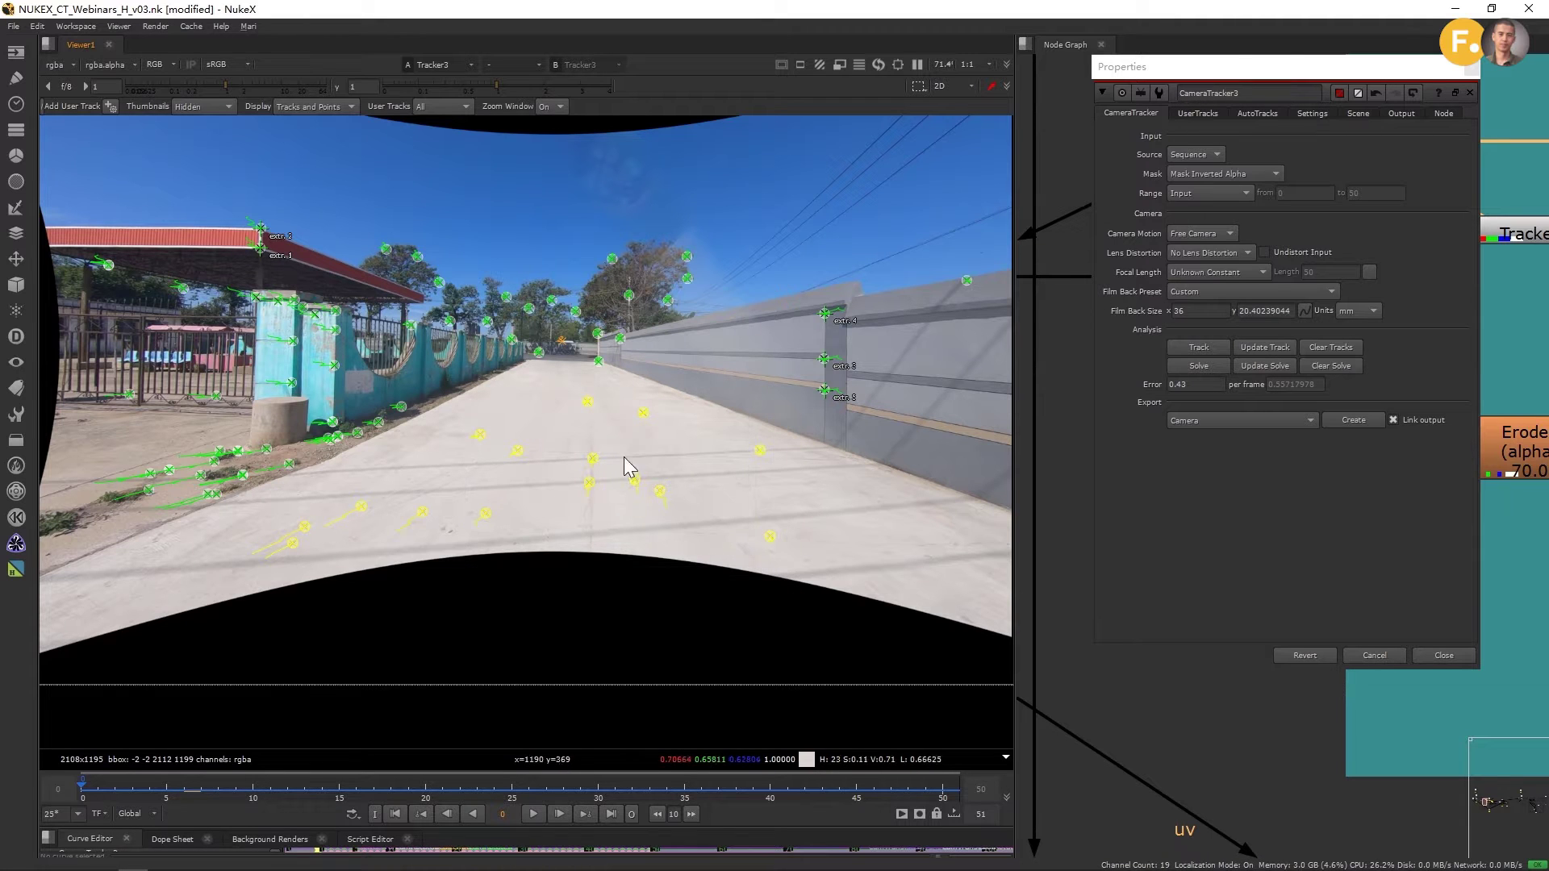
Step: Add the remaining road tracks at frame 10 to the selection and set the ground plane to the selected tracks
left_click(249, 792)
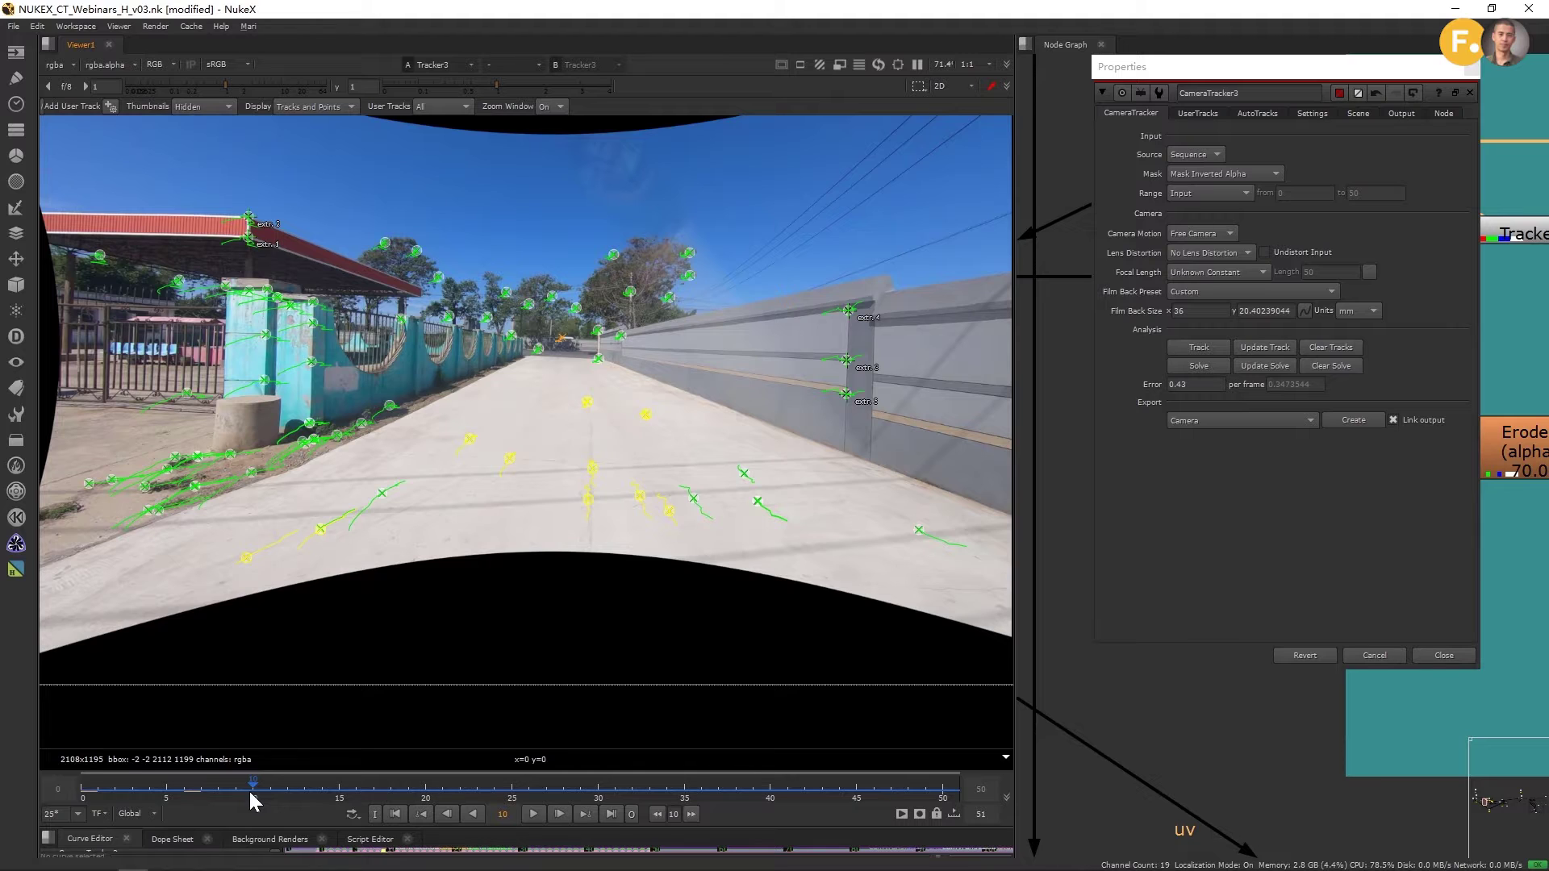
left_click_drag(337, 472, 466, 561, "shift")
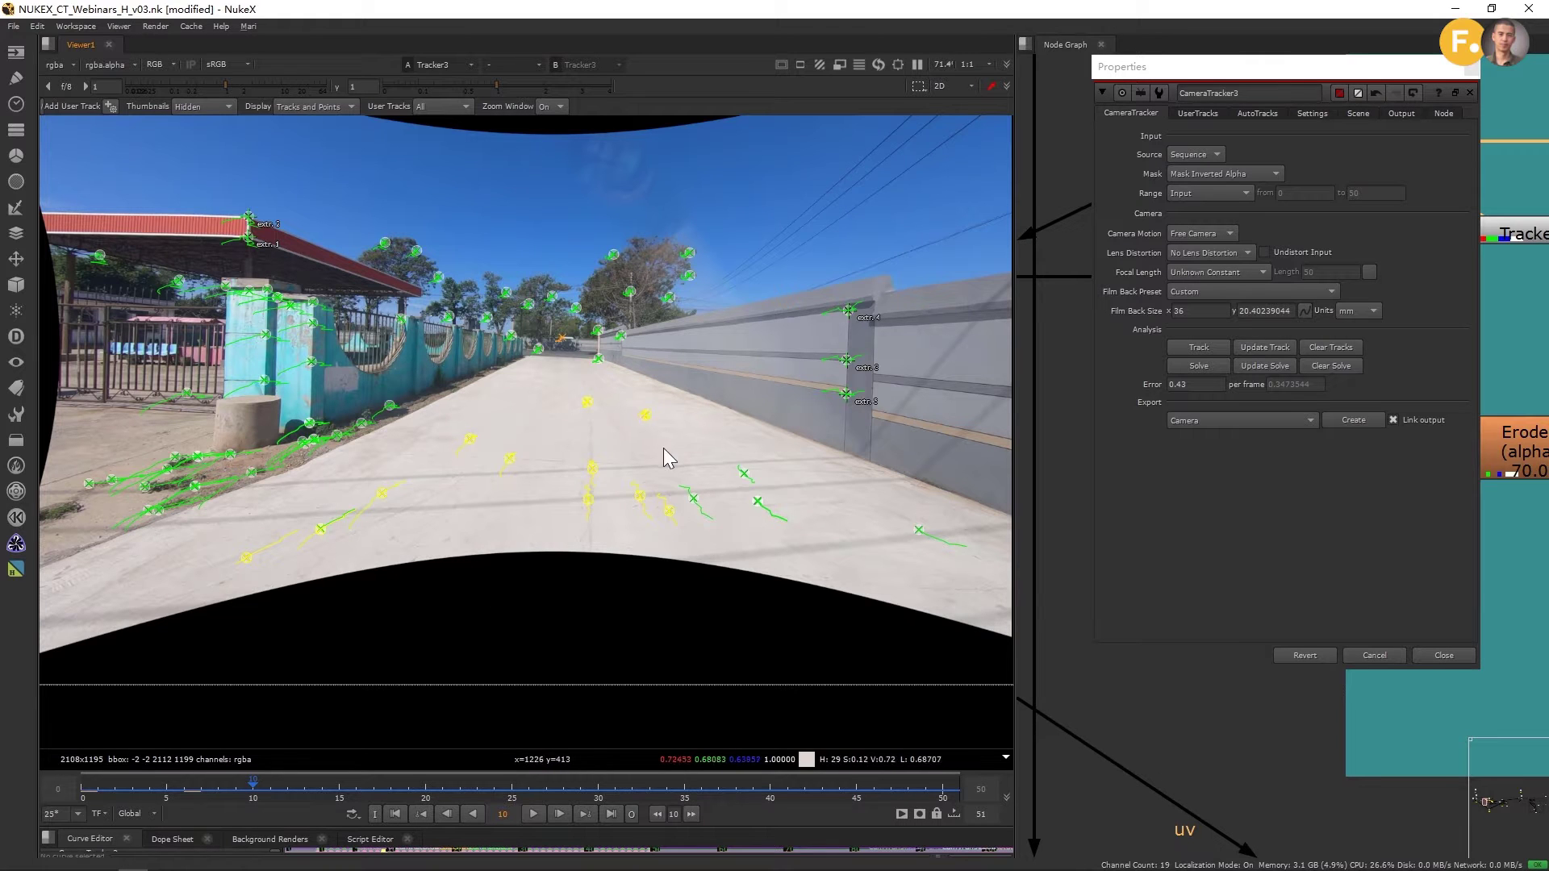
left_click_drag(663, 447, 995, 615, "shift")
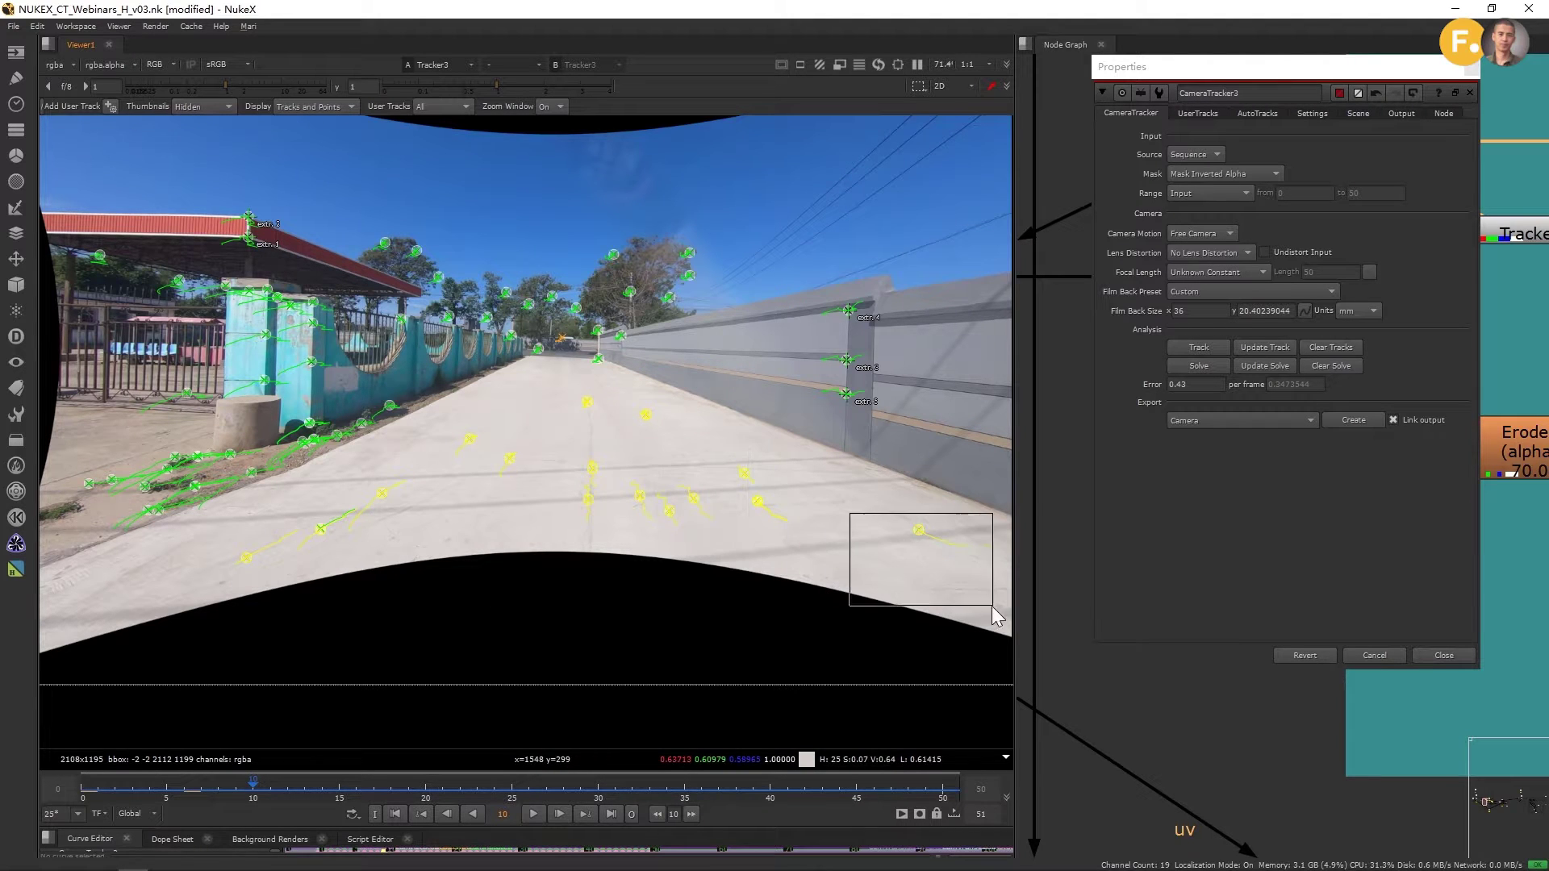
right_click(648, 451)
mouse_move(693, 518)
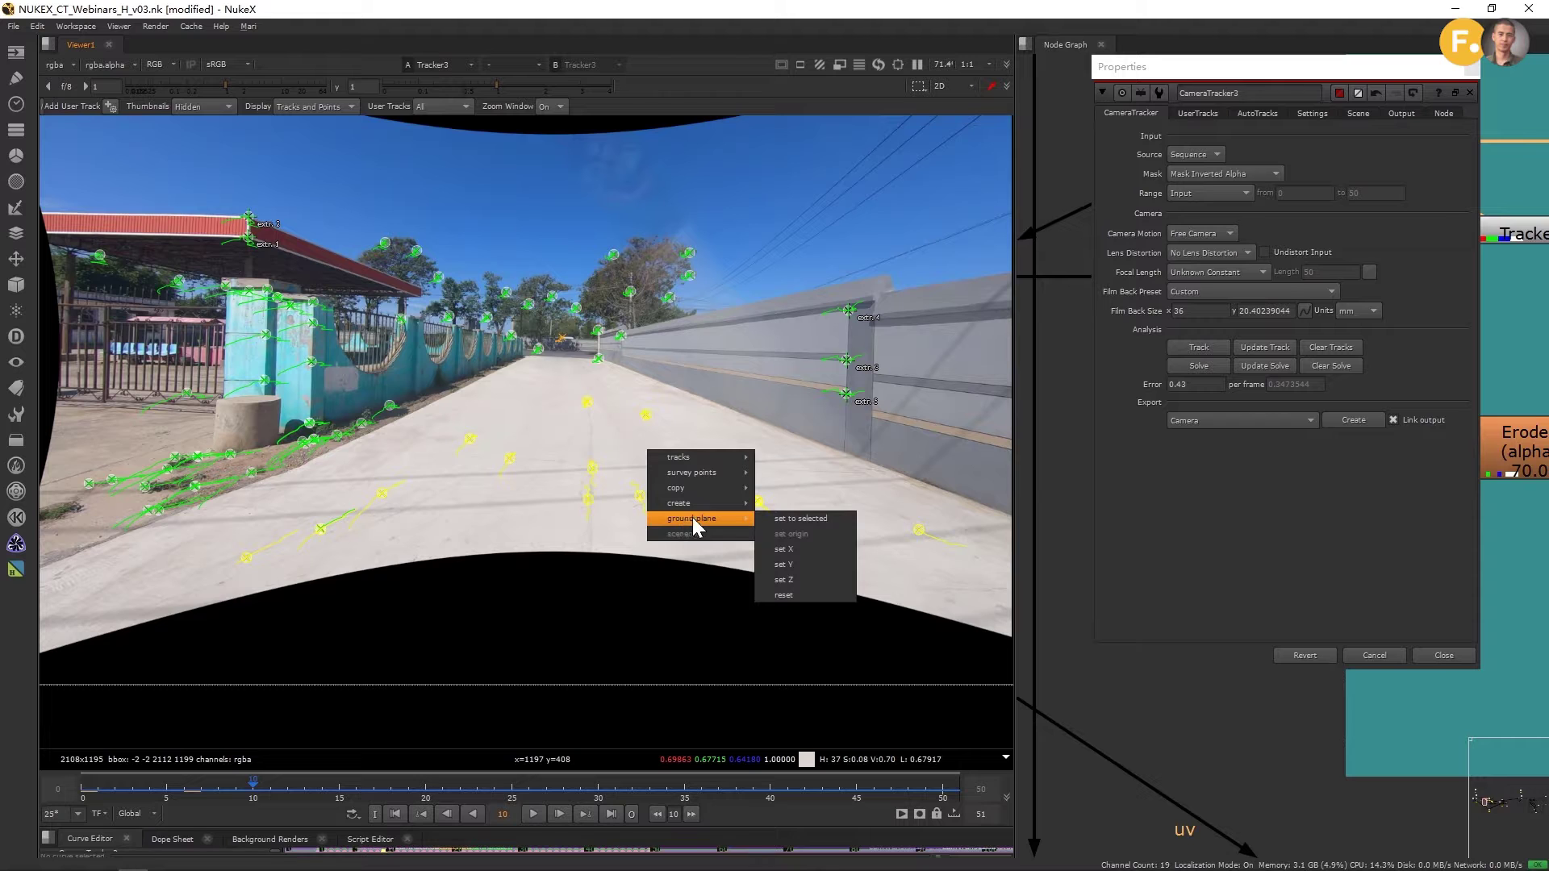
left_click(806, 520)
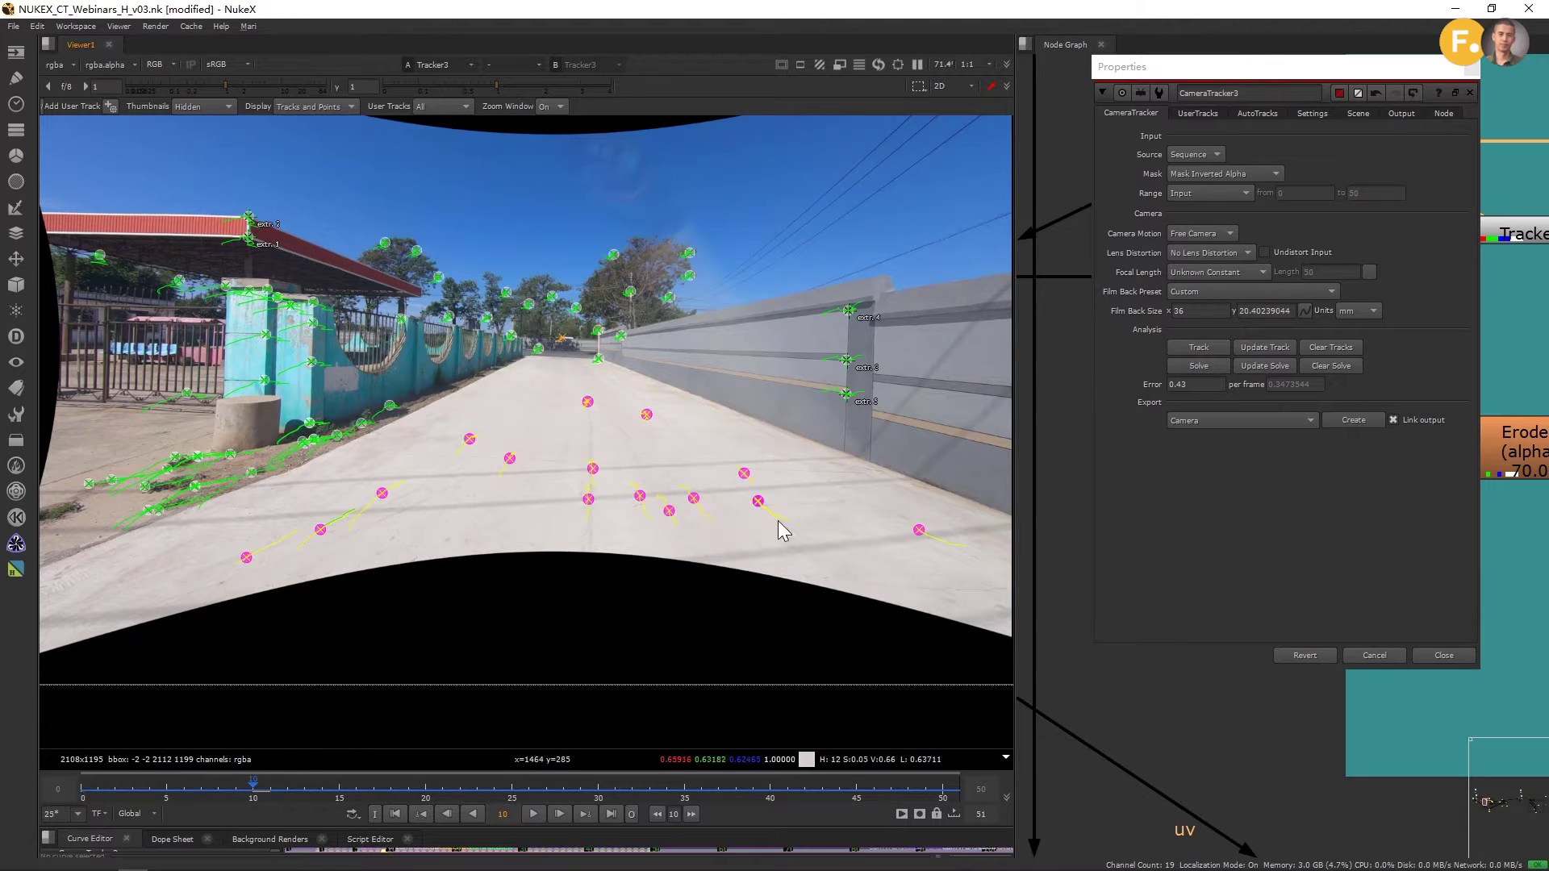
Step: Inspect how the ground plane points align with the grid in the 3D view
key("Tab")
left_click_drag(704, 515, 694, 598, "ctrl")
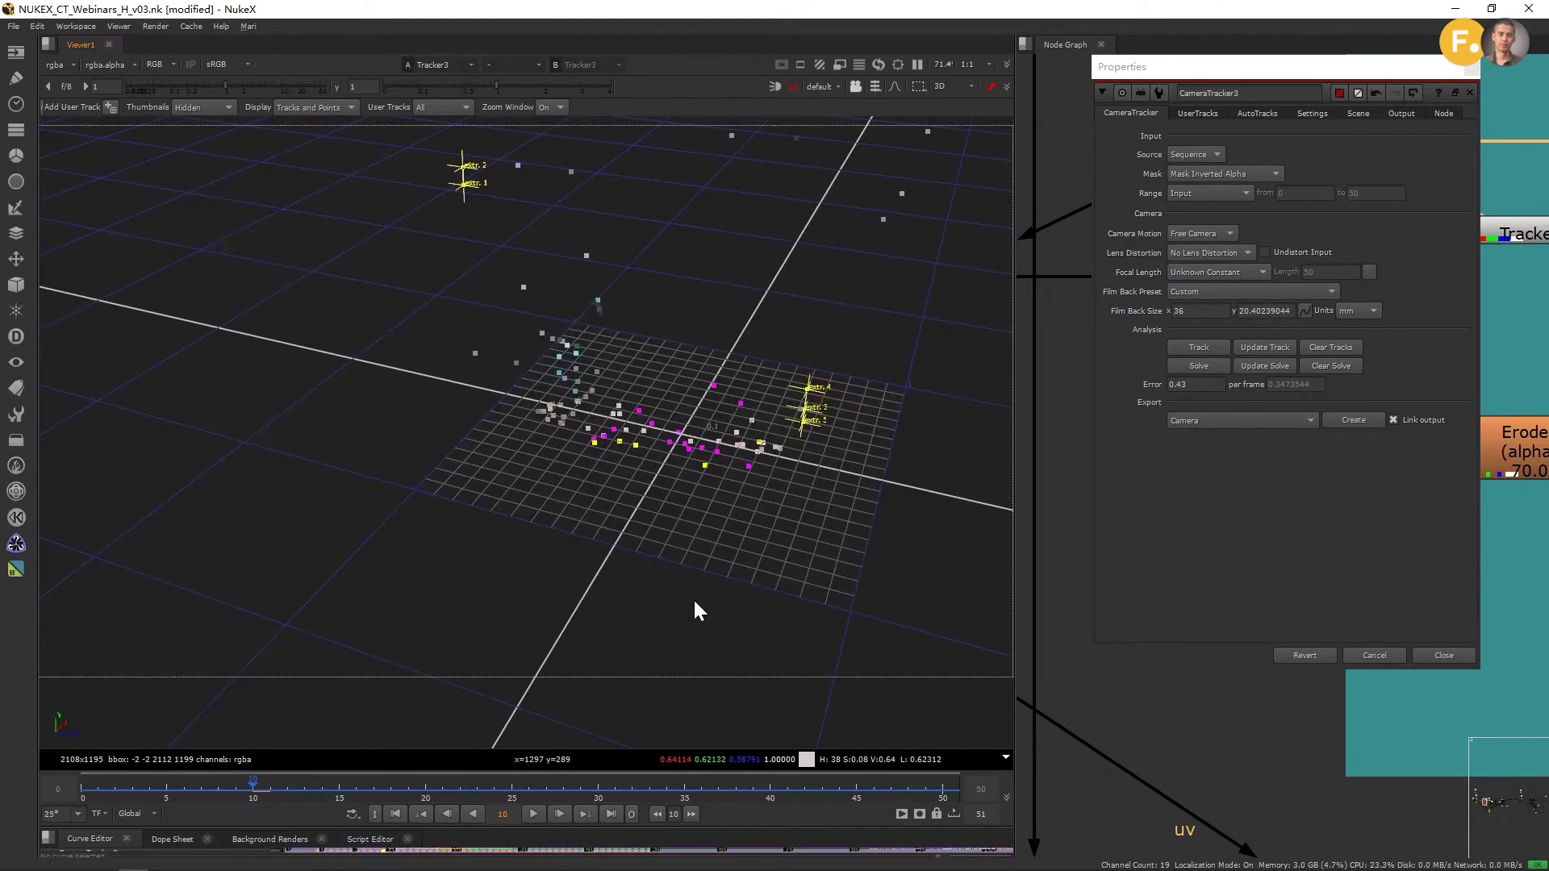
key("Tab")
Step: Examine the track coverage along the wall and the red canopy roof in the 2D view at frame 10
scroll(500, 387, "up", 1)
middle_click_drag(500, 380, 574, 467)
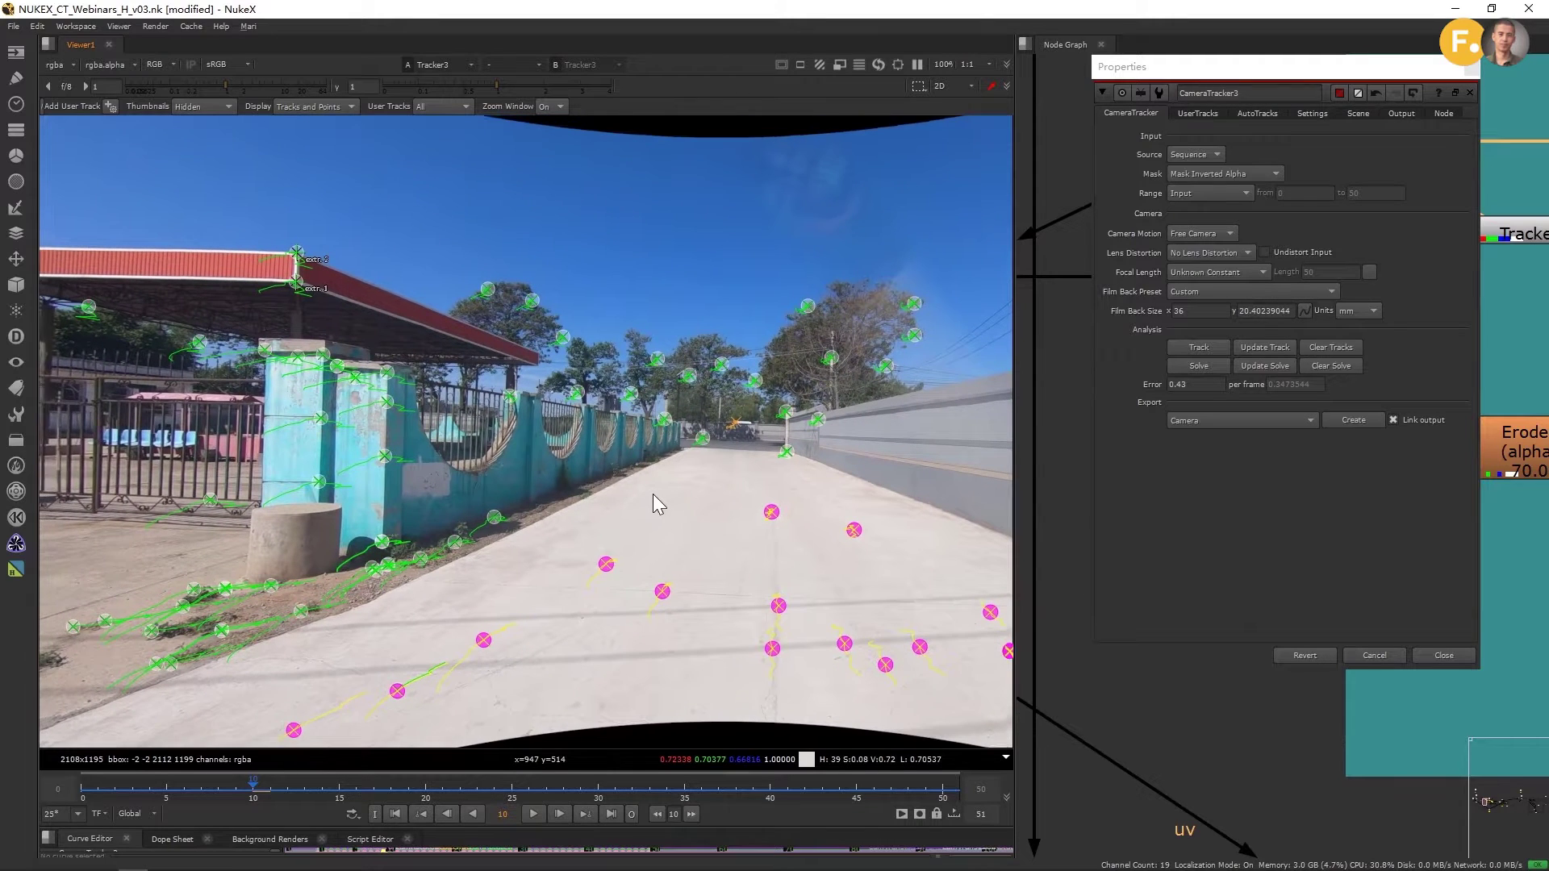
scroll(650, 473, "down", 1)
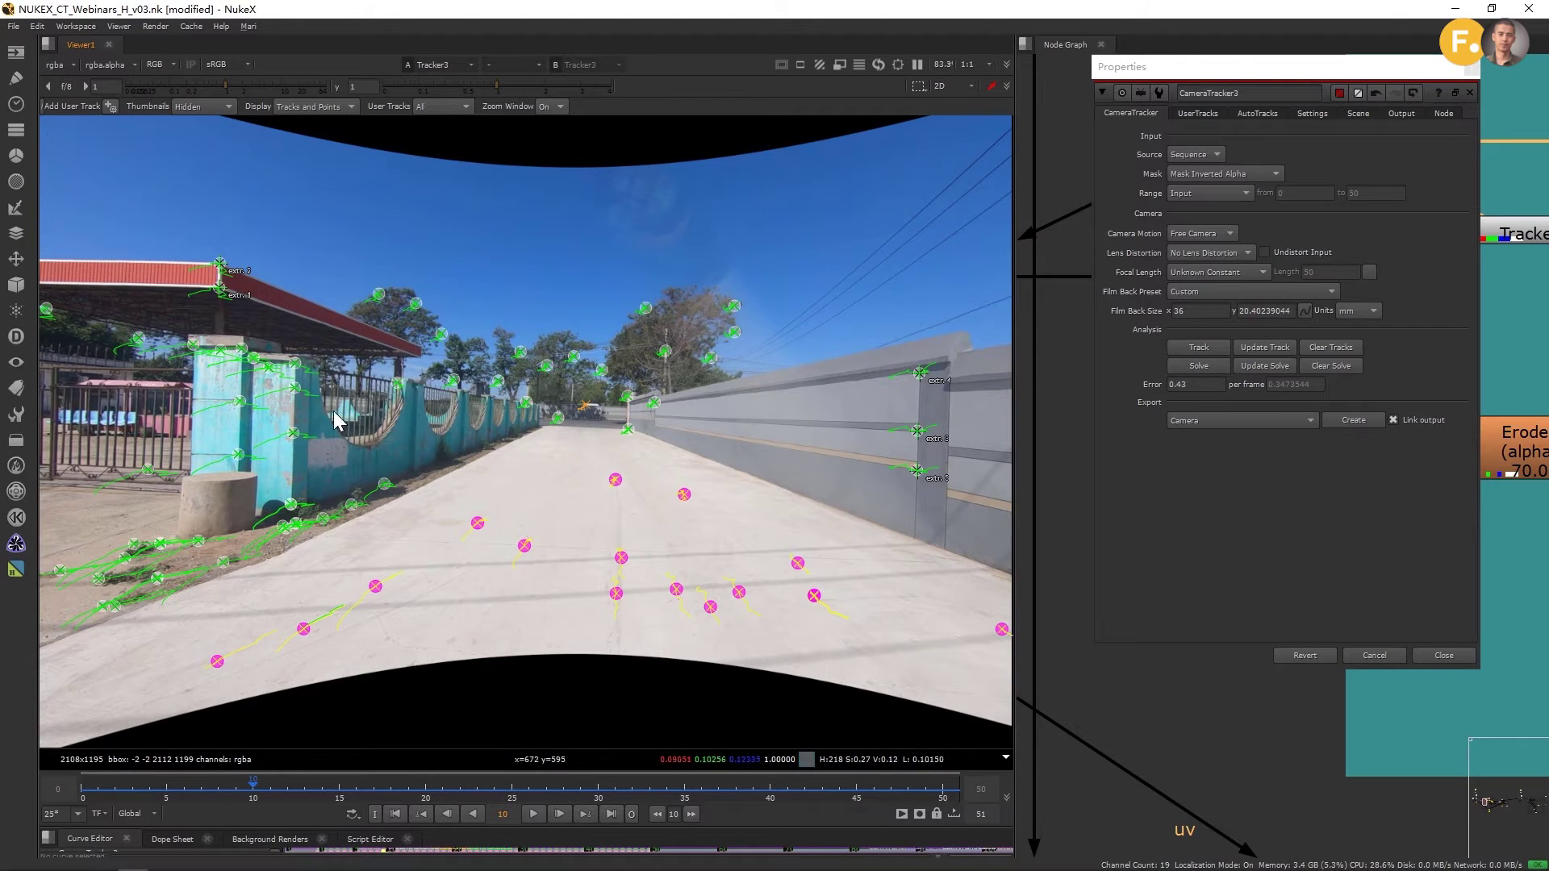
scroll(273, 309, "up", 4)
middle_click_drag(273, 310, 332, 408)
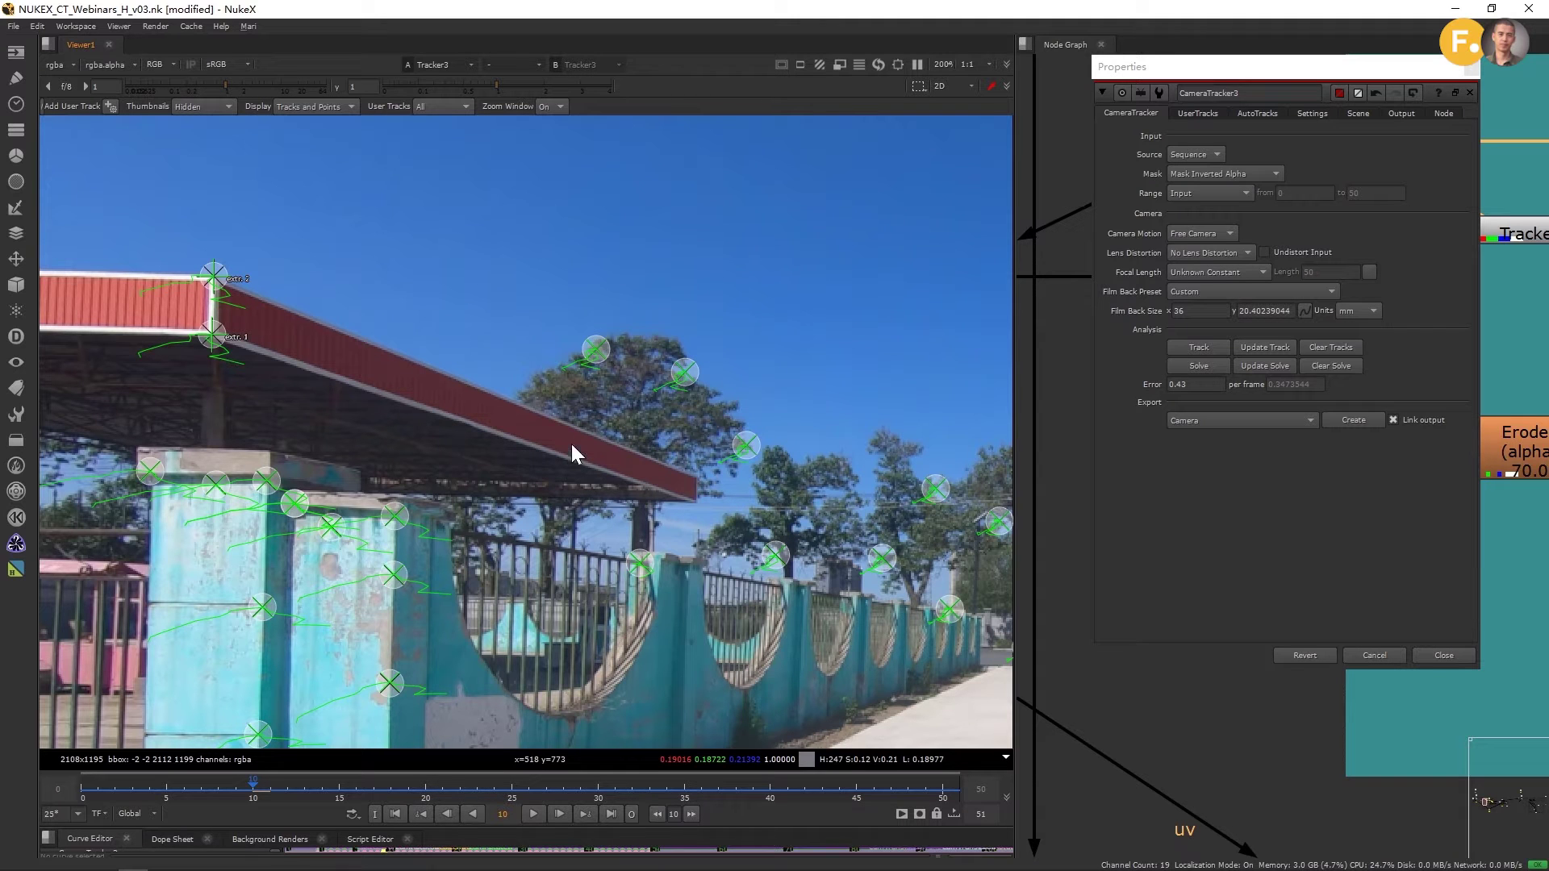
middle_click_drag(208, 506, 251, 447)
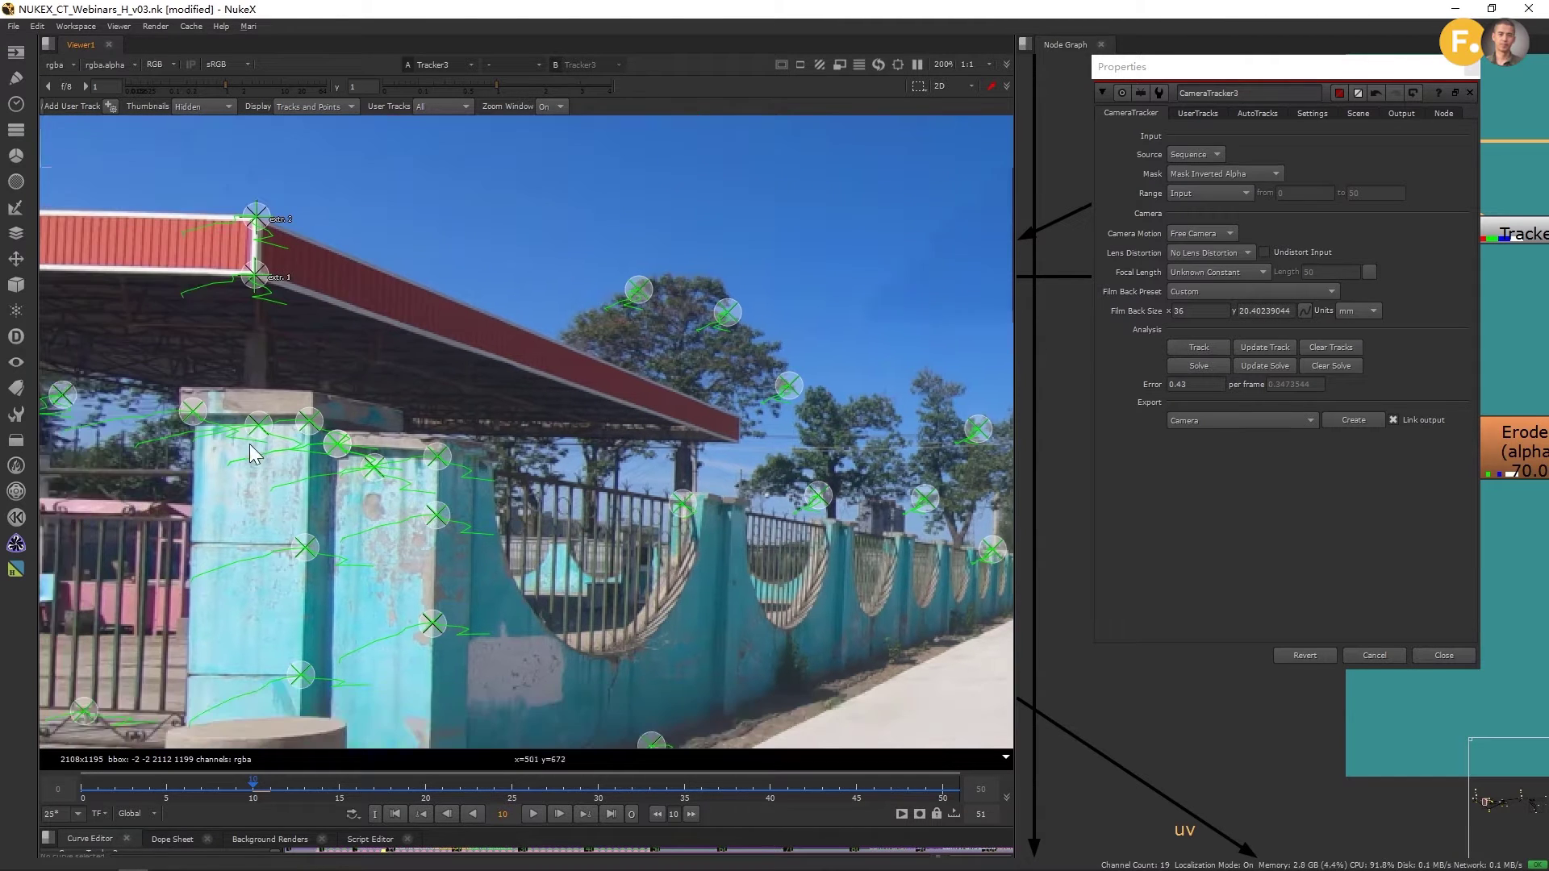
scroll(477, 395, "up", 4)
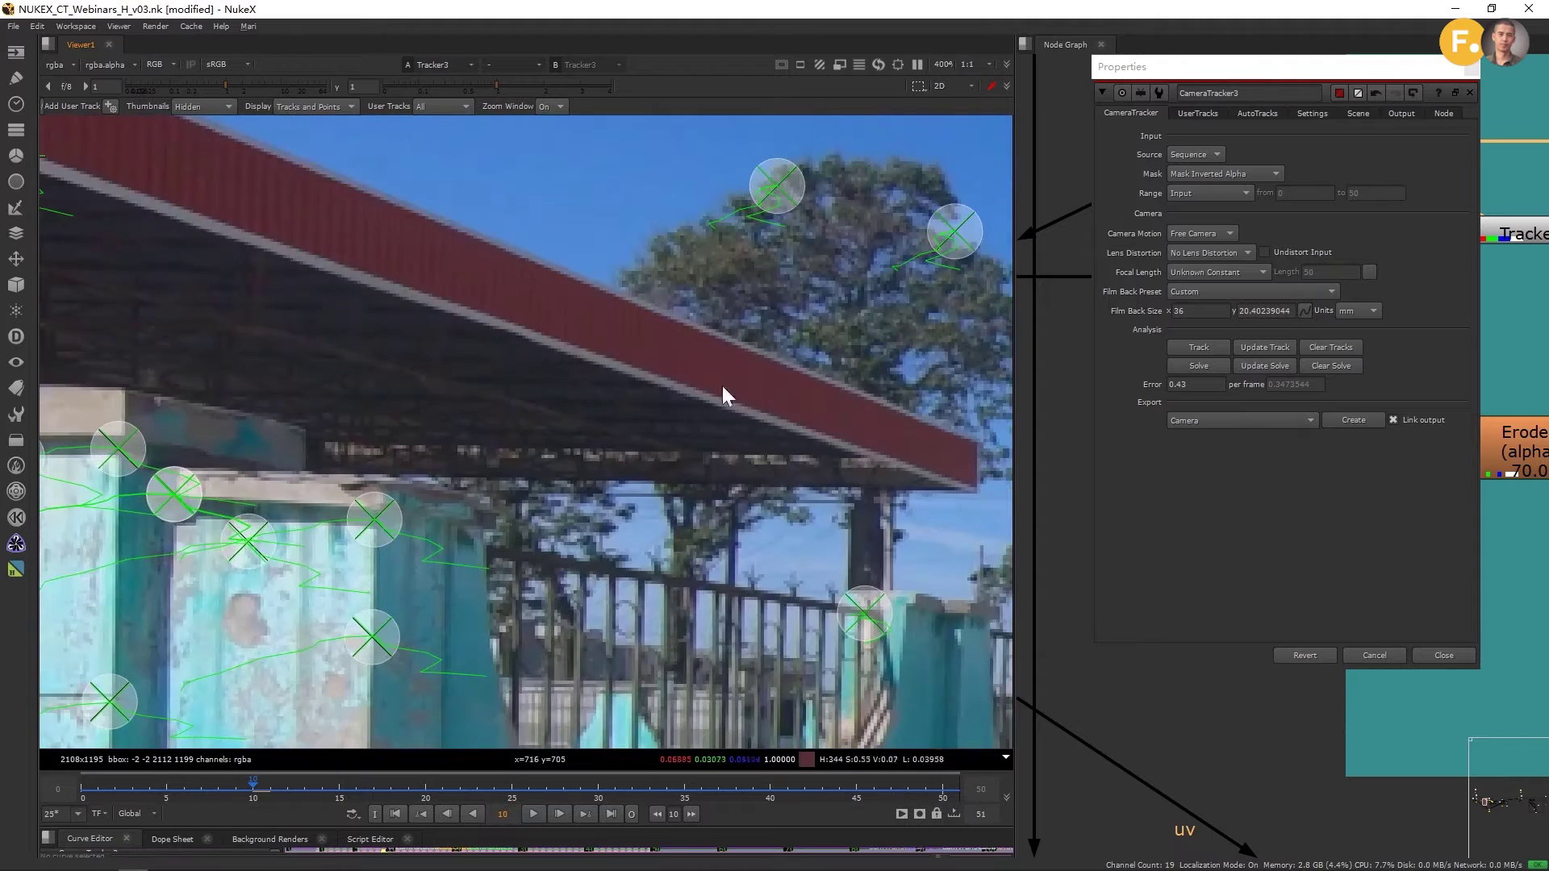
Step: At frame 25, add a user track on the lower far corner of the red canopy roof
left_click(514, 789)
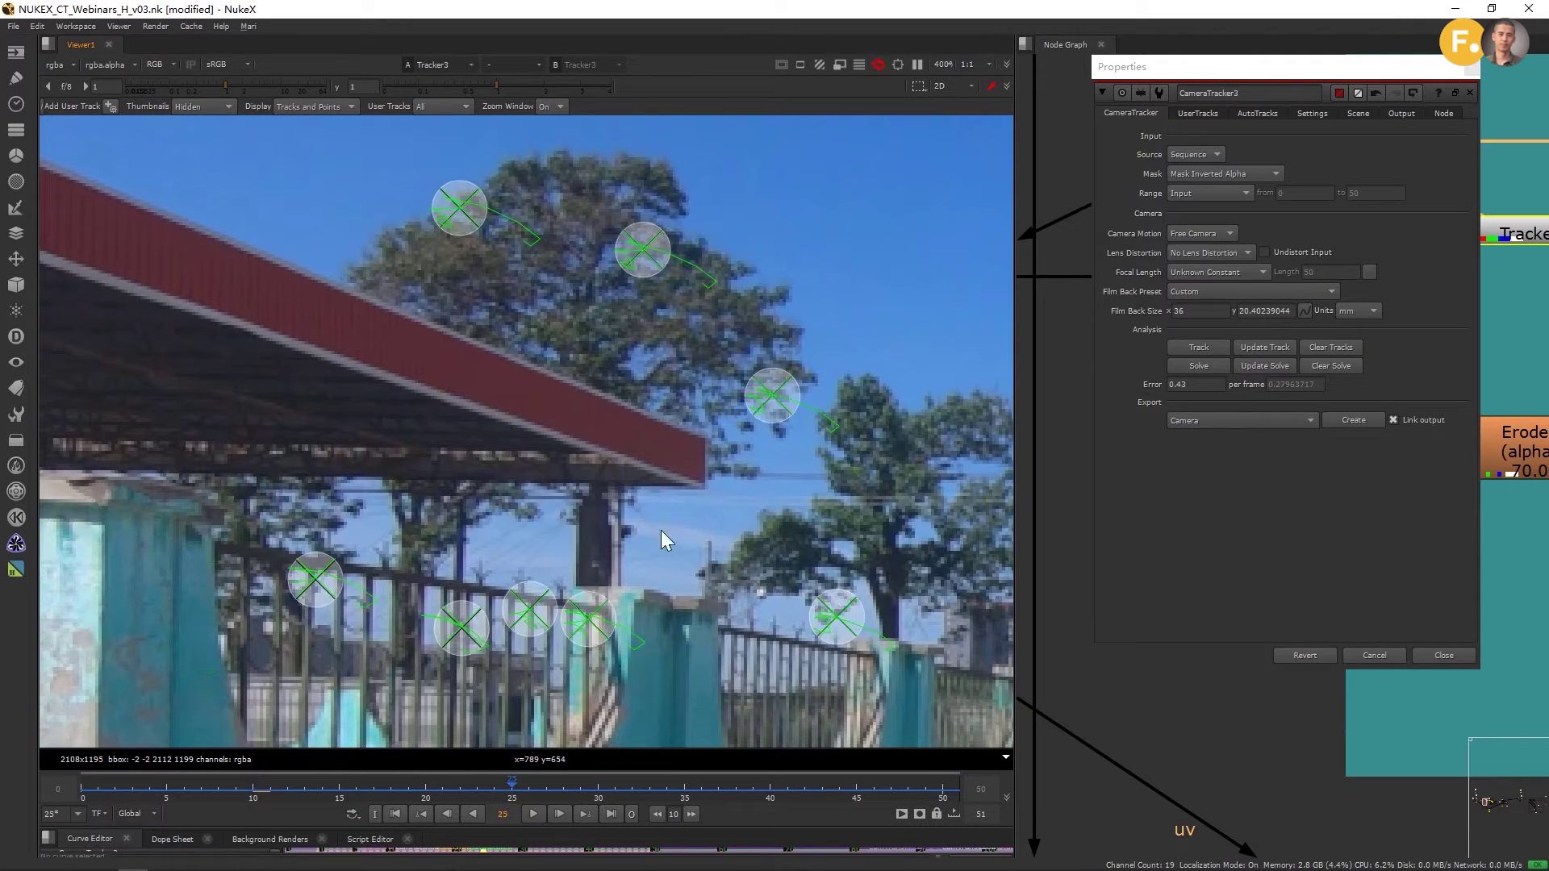
scroll(701, 456, "up", 6)
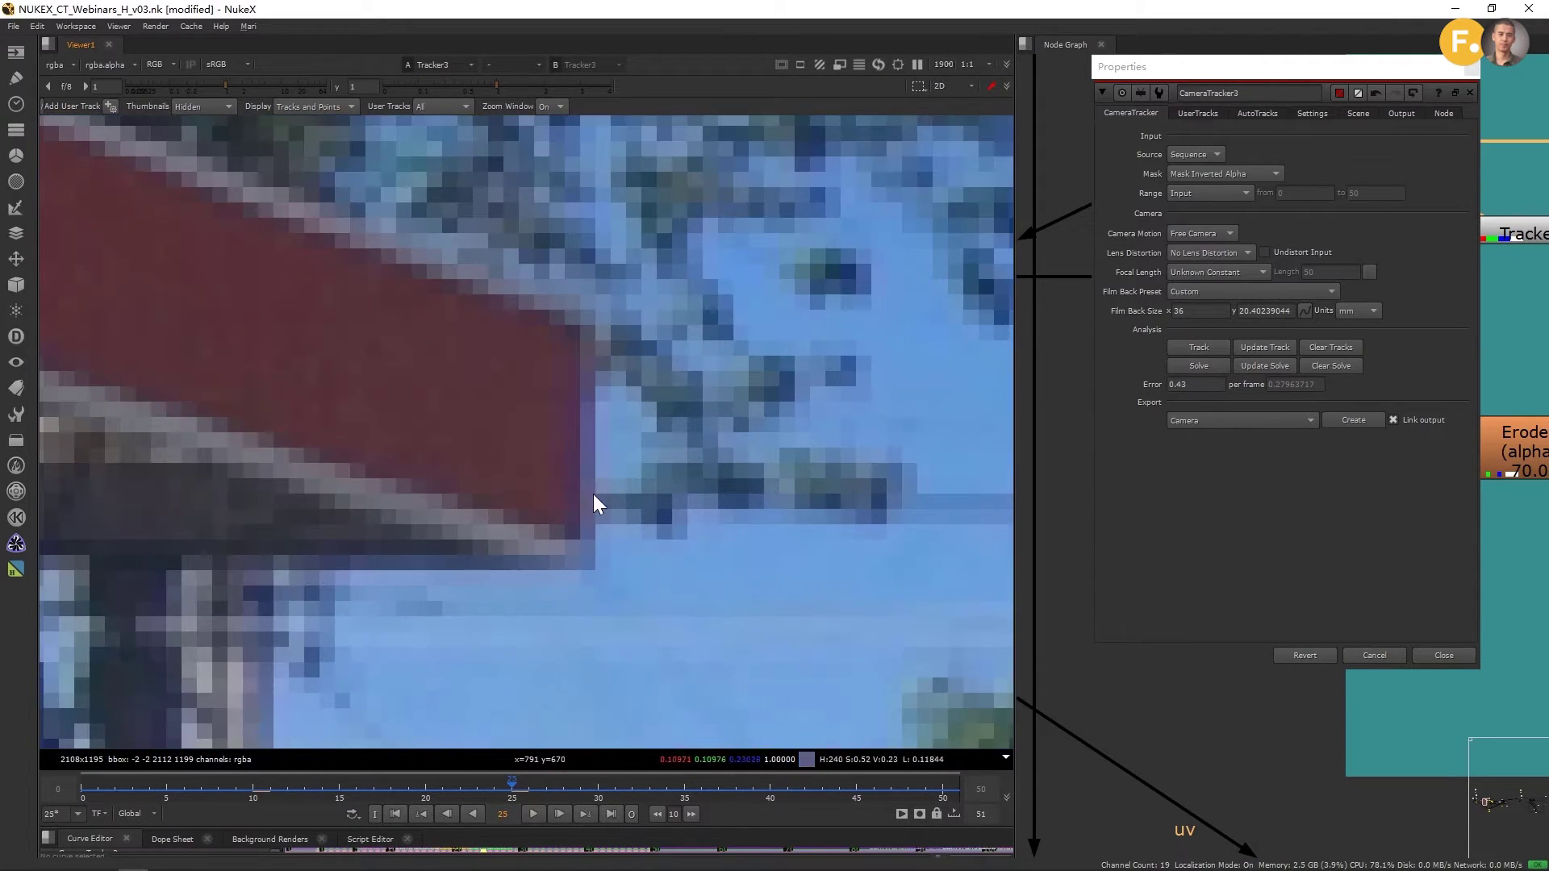
scroll(600, 486, "up", 2)
scroll(621, 492, "down", 7)
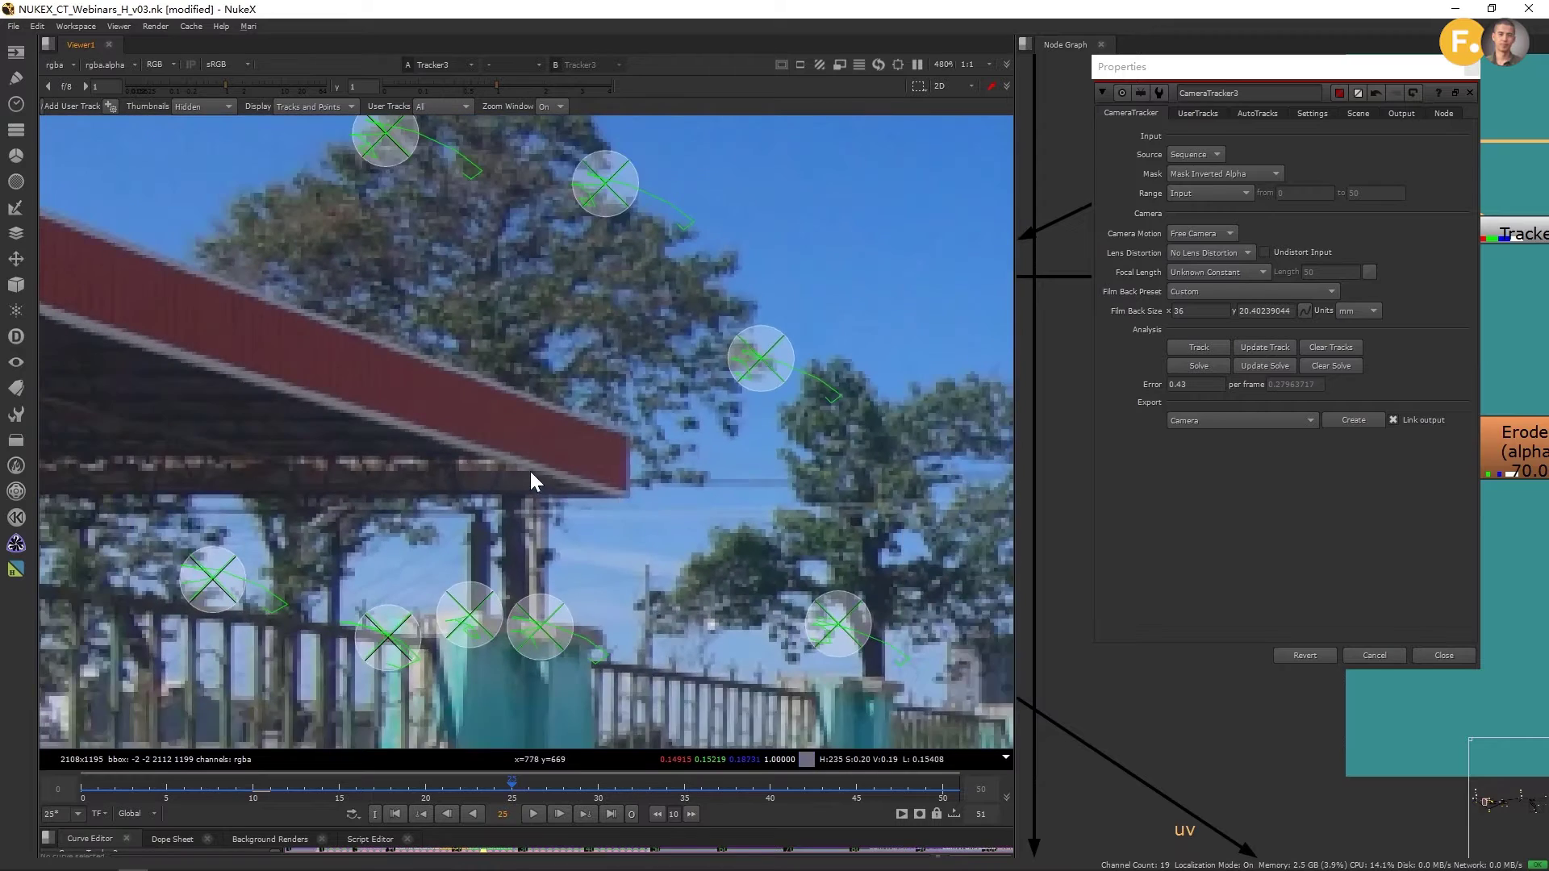
scroll(516, 467, "down", 1)
scroll(479, 466, "down", 4)
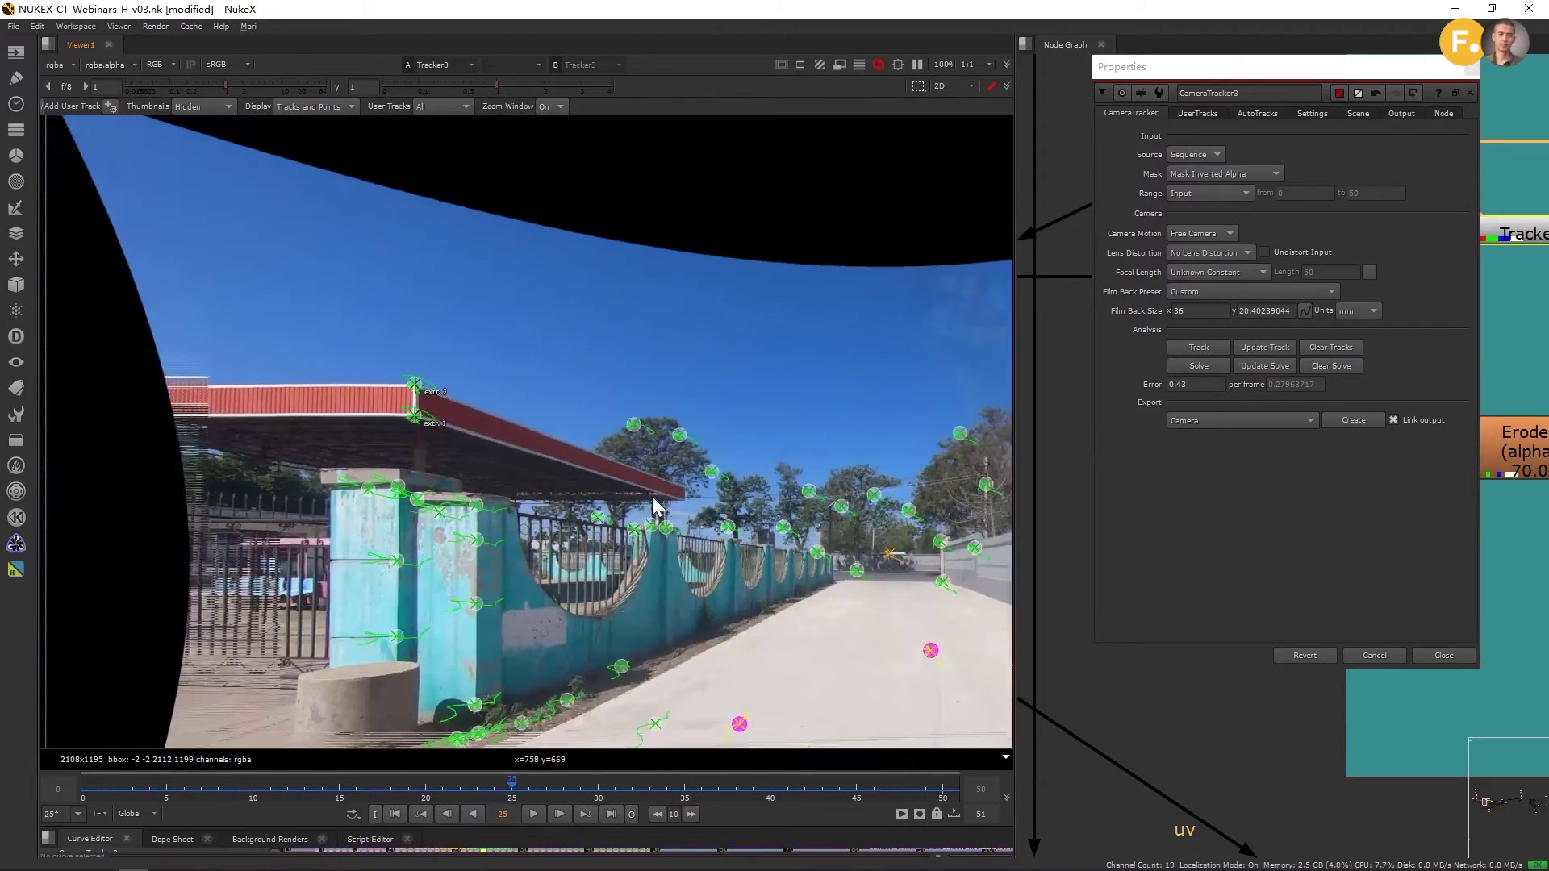
scroll(326, 383, "up", 2)
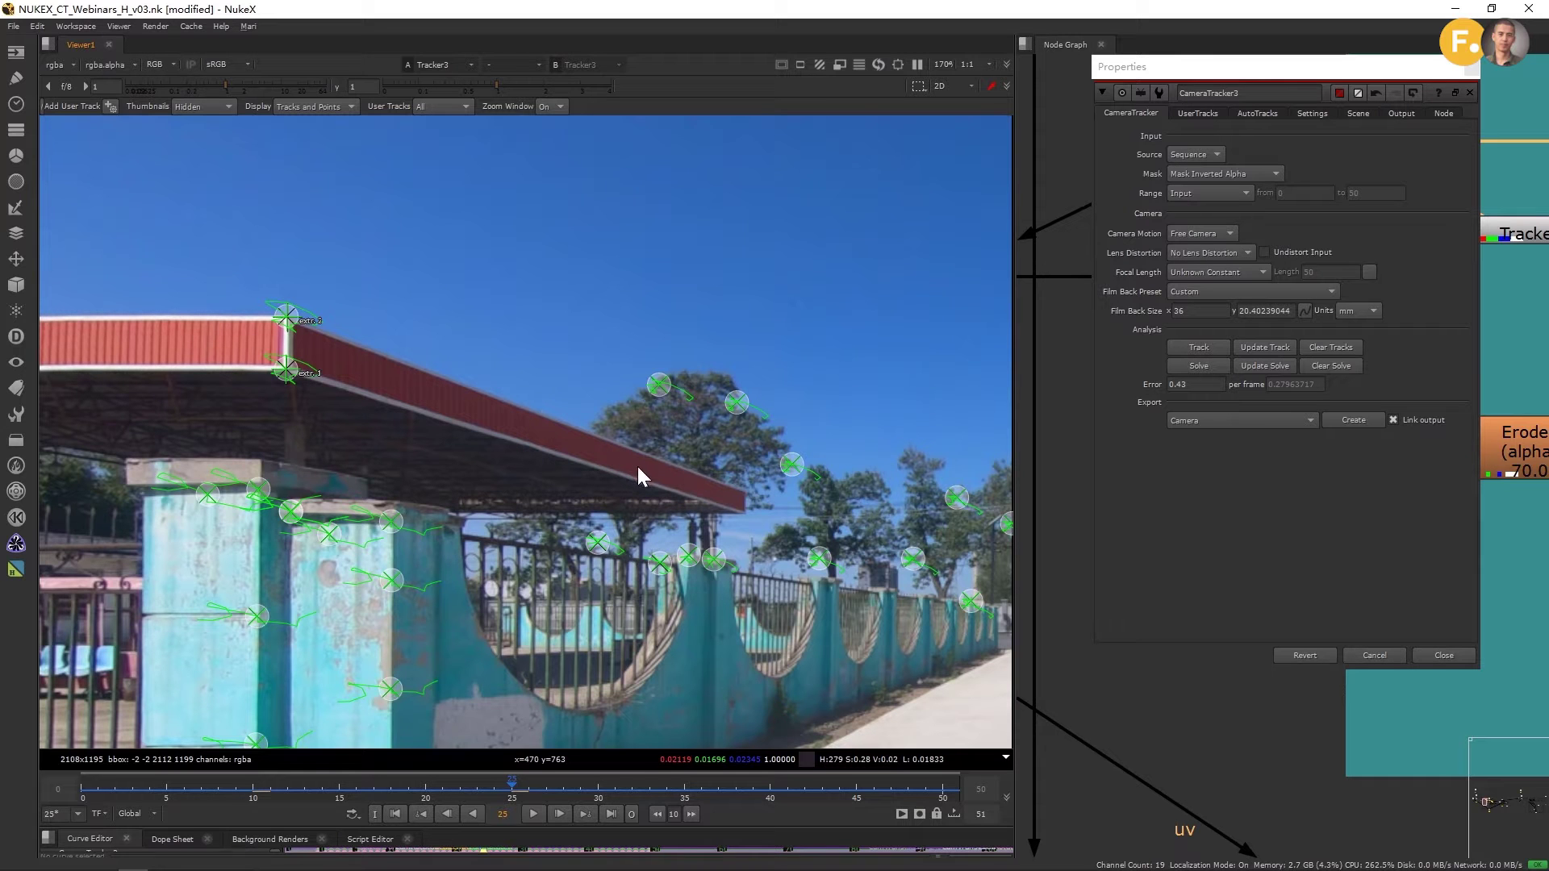
scroll(677, 490, "up", 5)
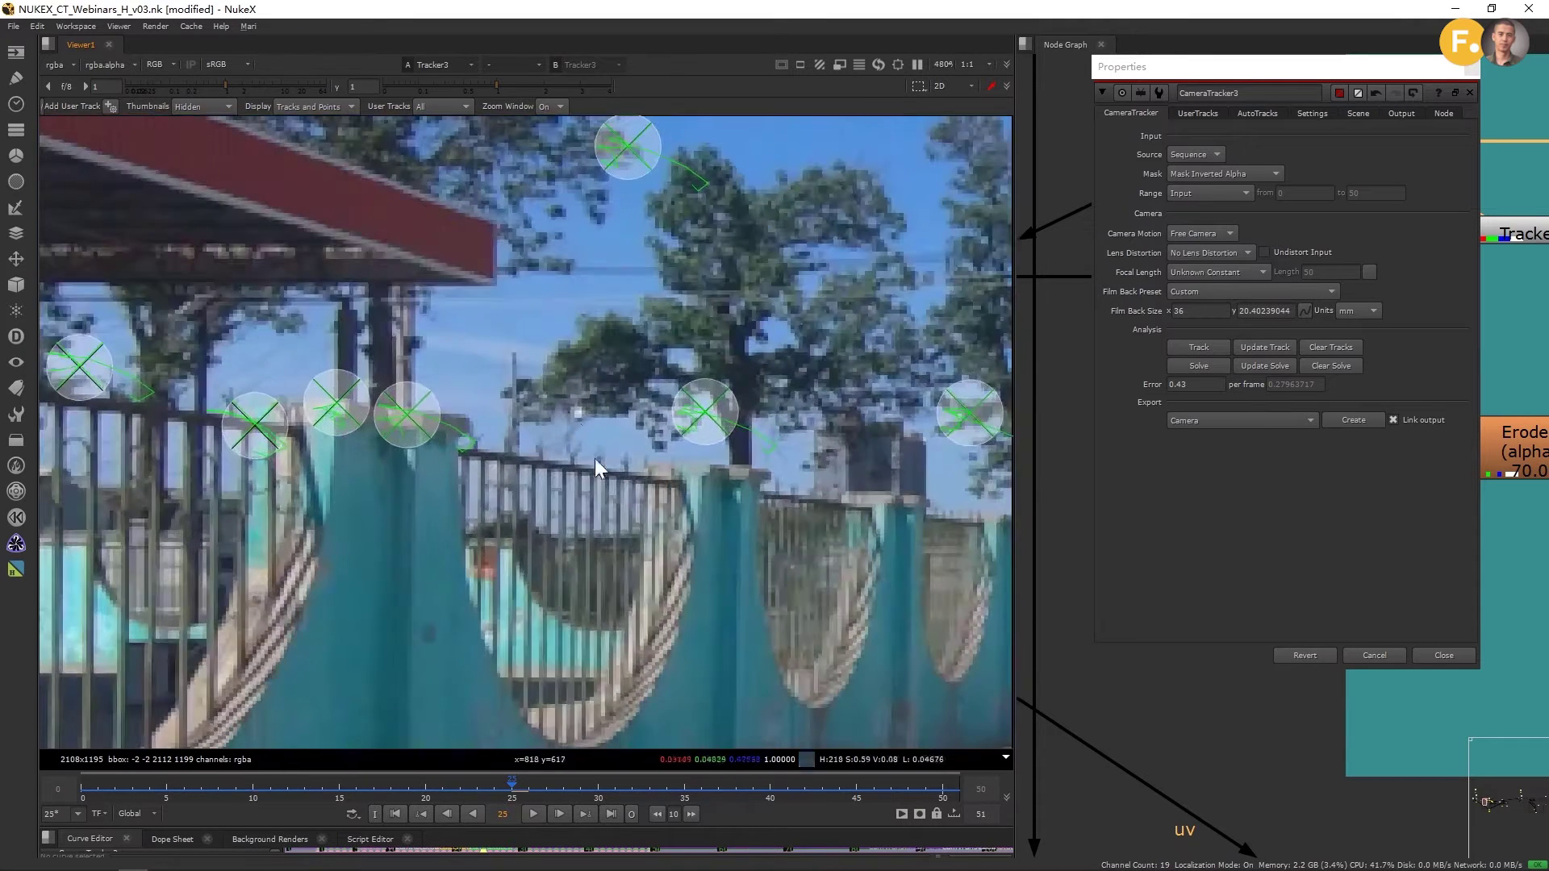
middle_click_drag(484, 304, 513, 357)
scroll(599, 545, "up", 4)
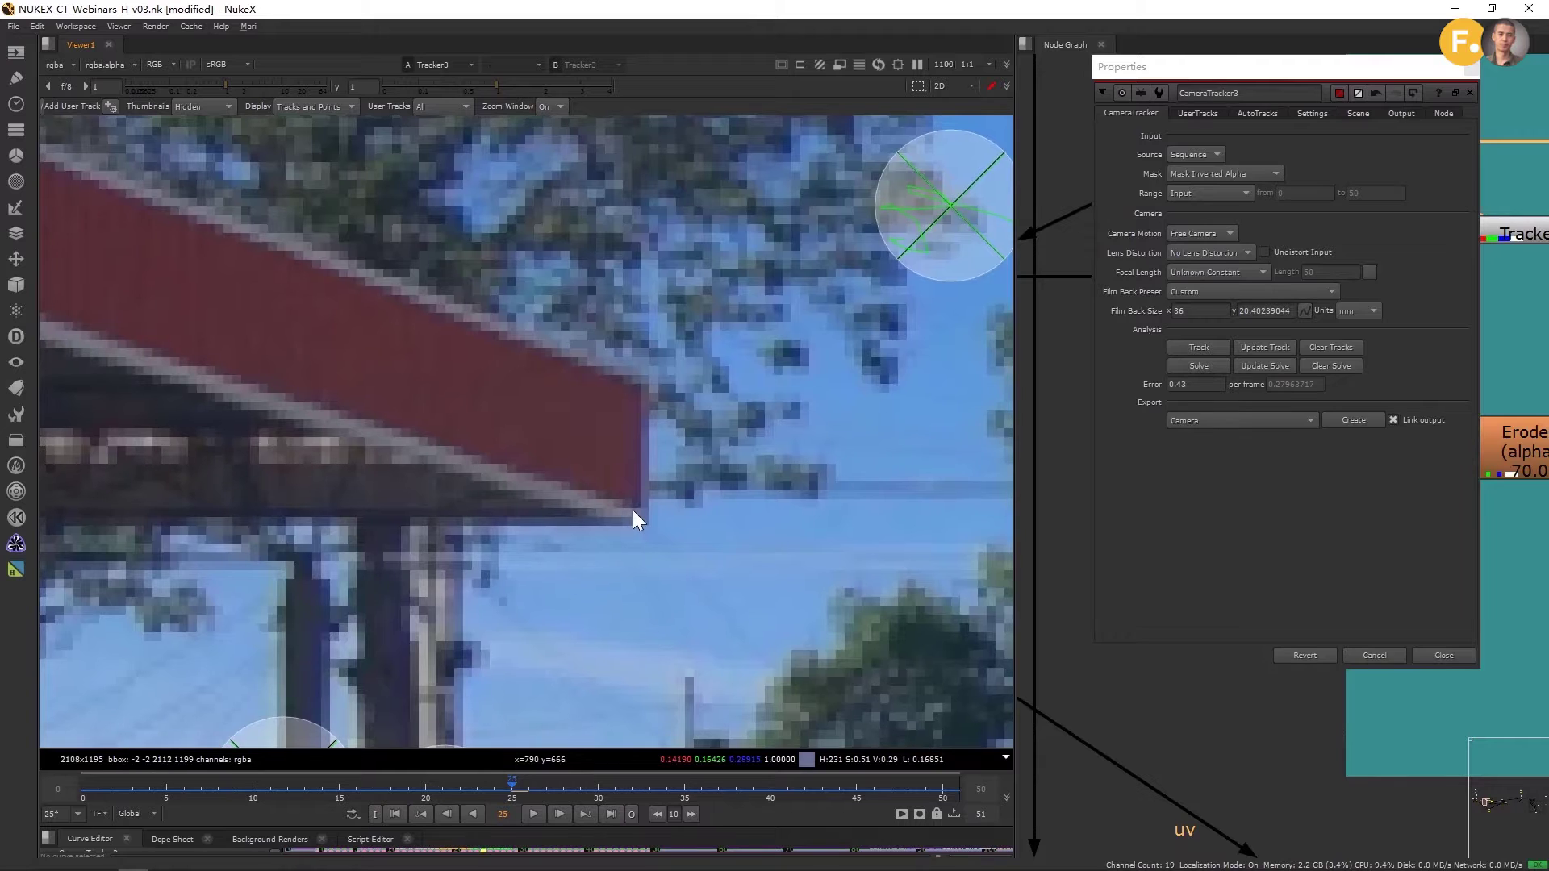
scroll(642, 524, "up", 3)
left_click(651, 517, "ctrl+alt")
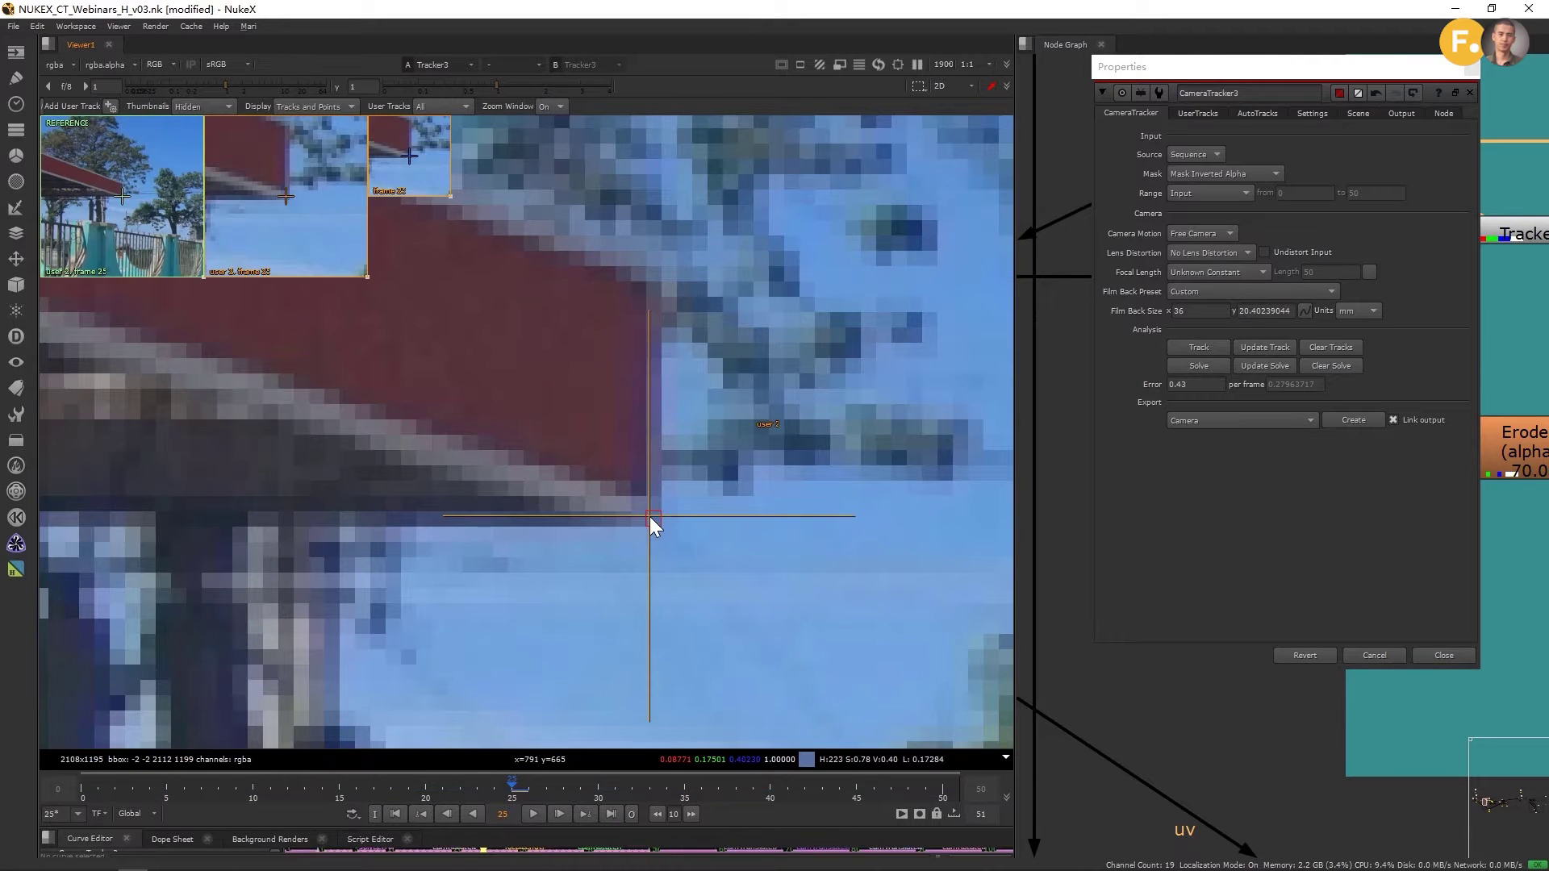
Step: Step forward frame by frame and reposition the user track on the canopy's roof corner at frames 26 and 27
scroll(651, 516, "down", 3)
scroll(653, 504, "up", 3)
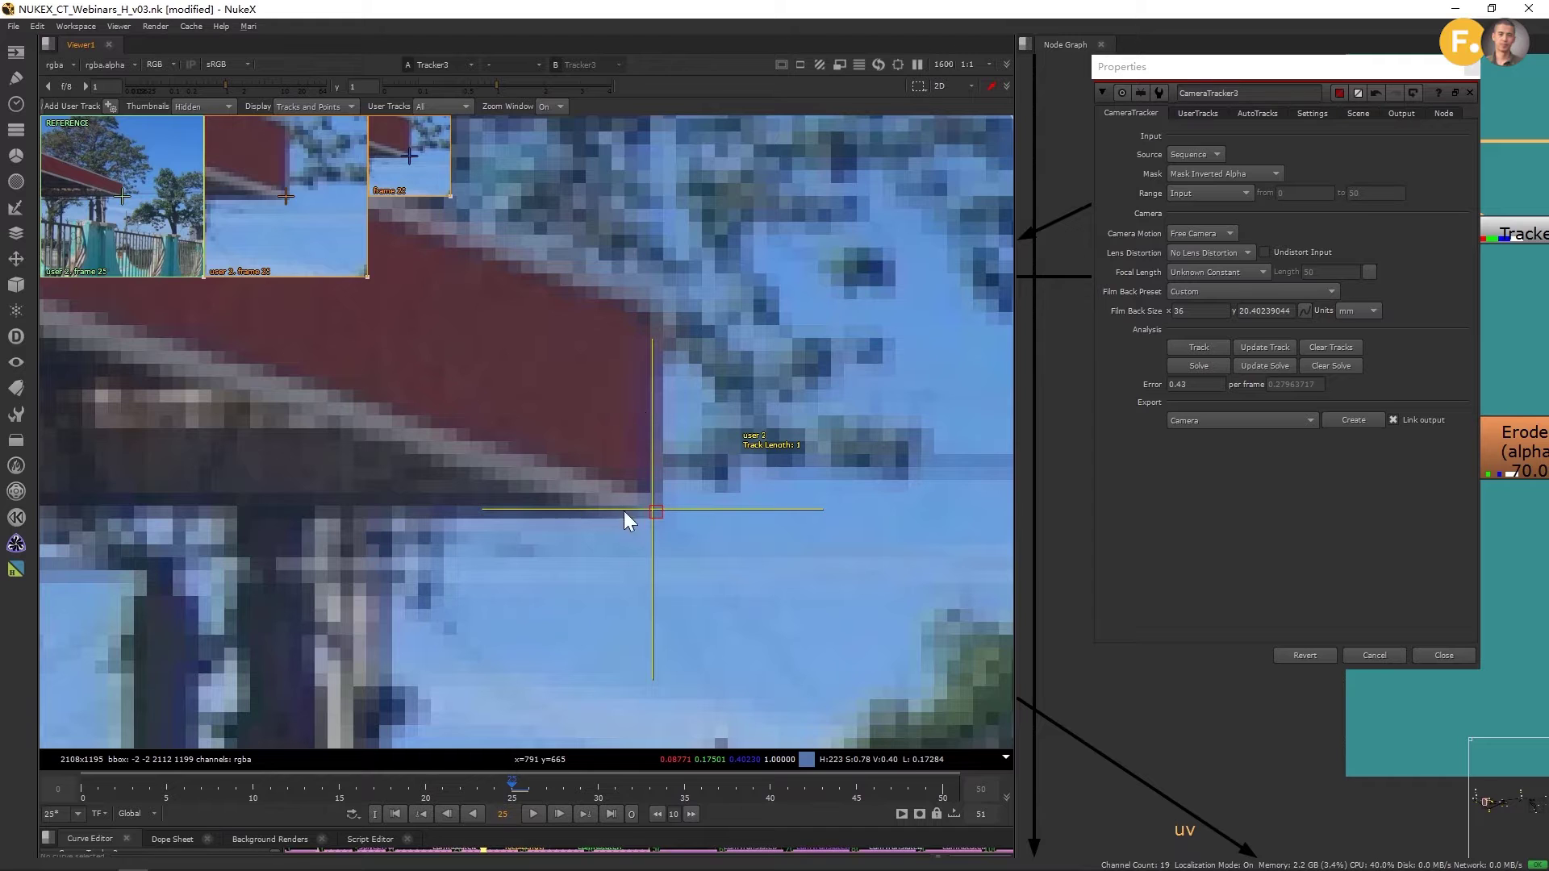
middle_click_drag(679, 515, 699, 525)
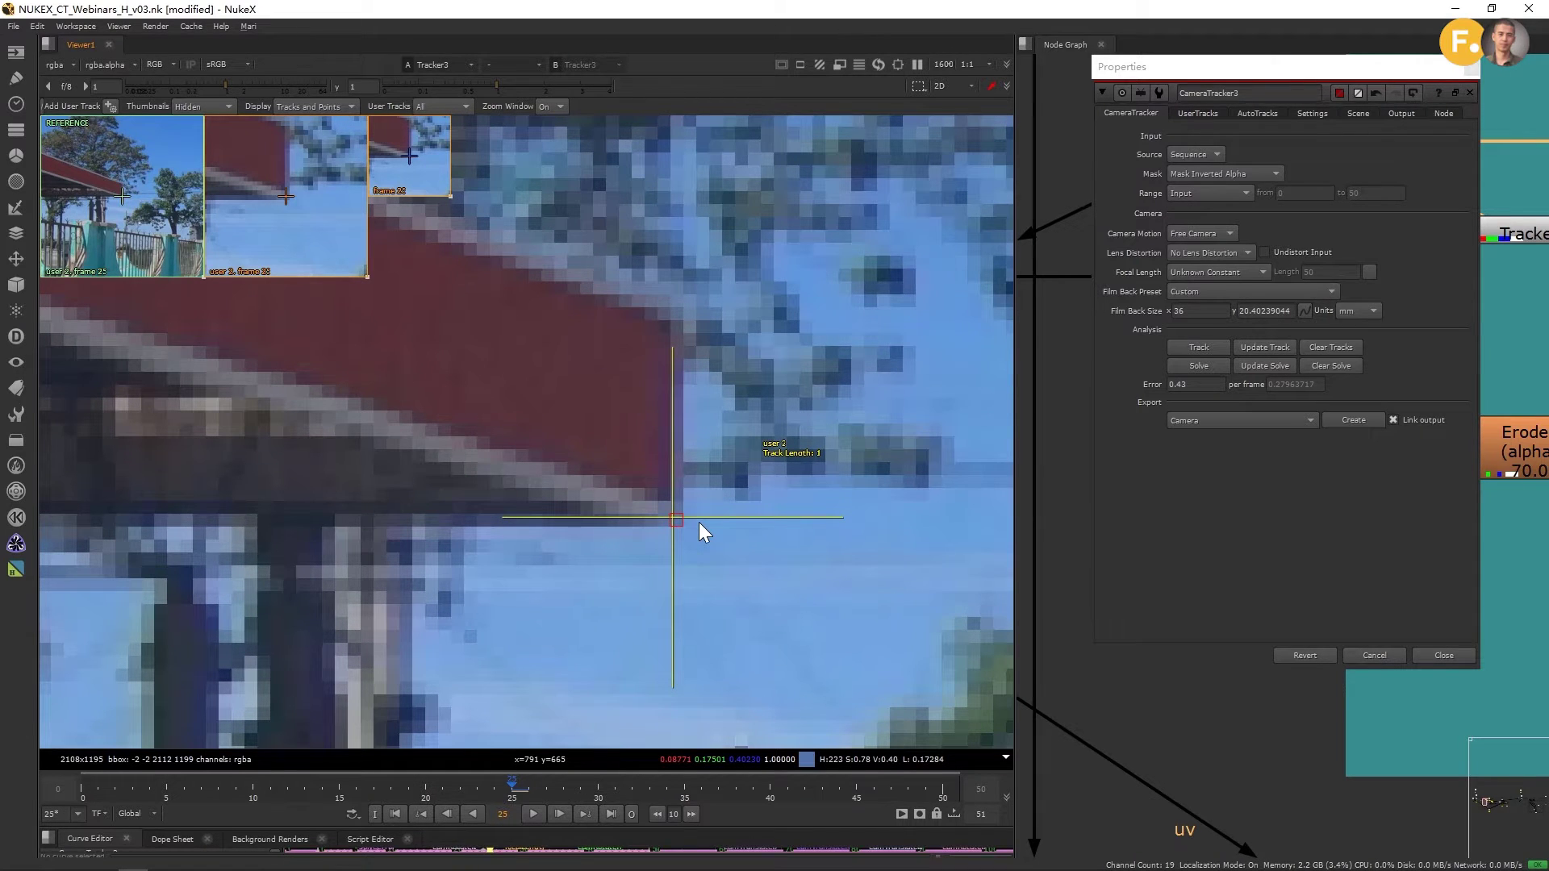
key("Right")
scroll(697, 516, "up", 2)
middle_click_drag(674, 522, 707, 563)
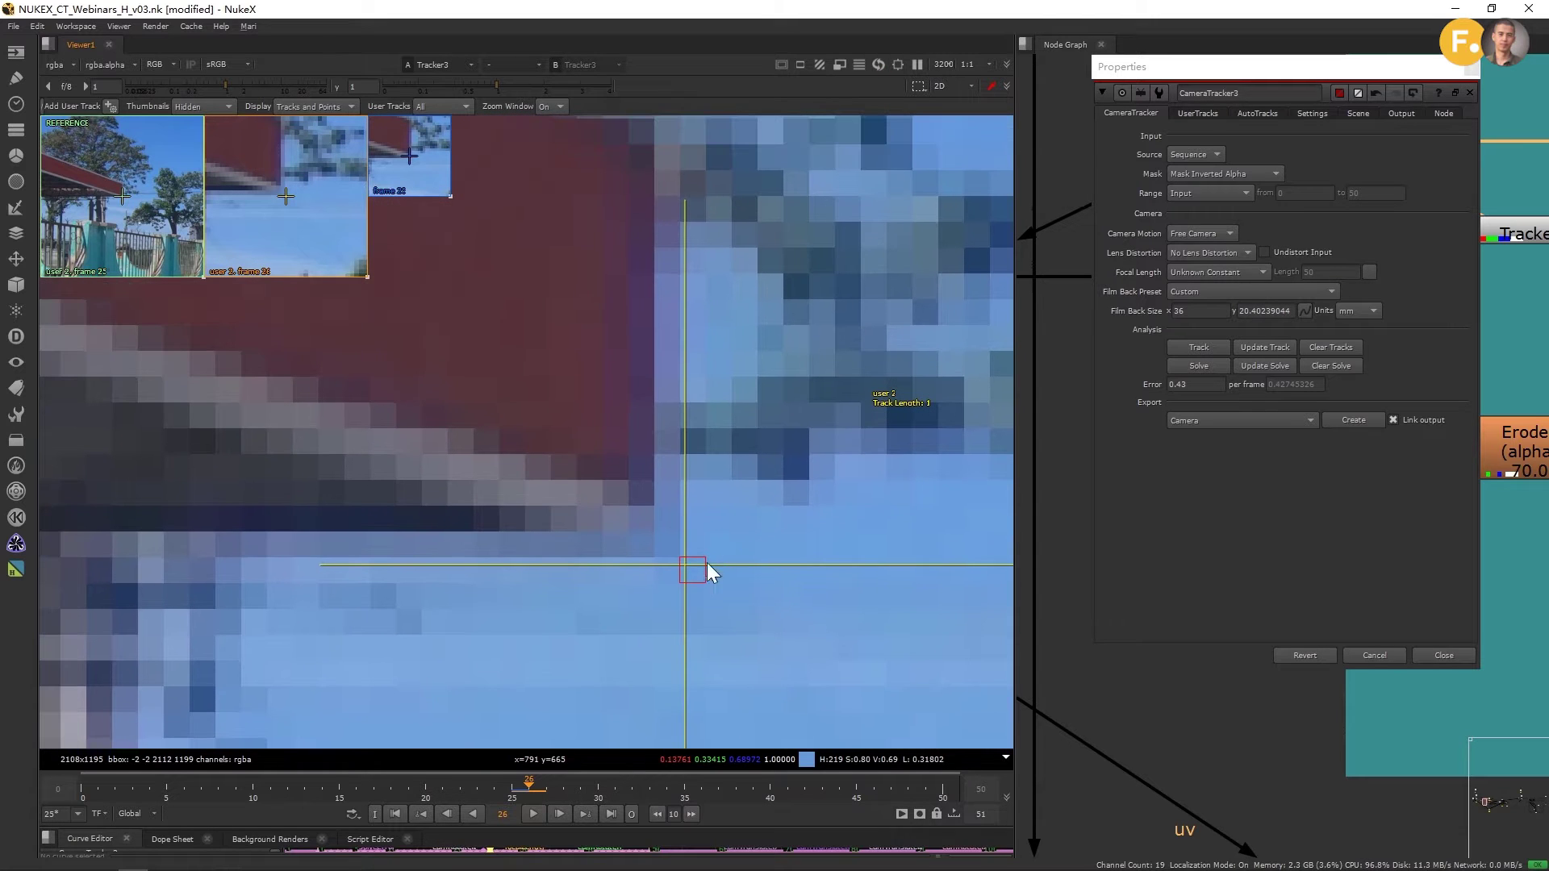
left_click_drag(684, 565, 537, 501)
key("Right")
key("Right")
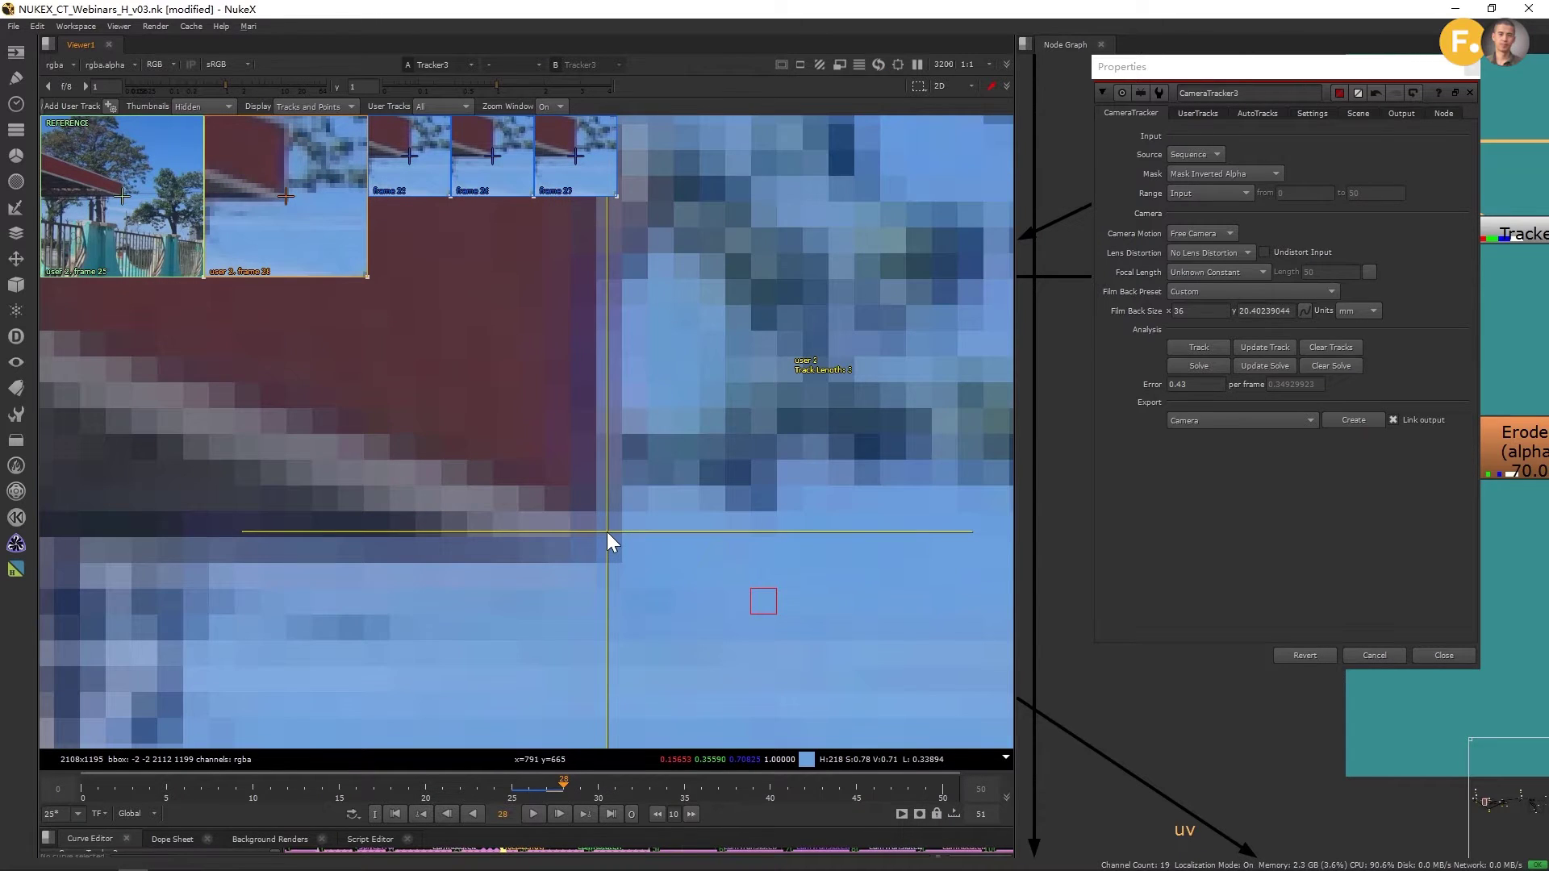
Step: Continue aligning the user track to the canopy's lower roof corner on frames 28, 29 and 30
left_click_drag(607, 531, 603, 536, "ctrl")
key("Right")
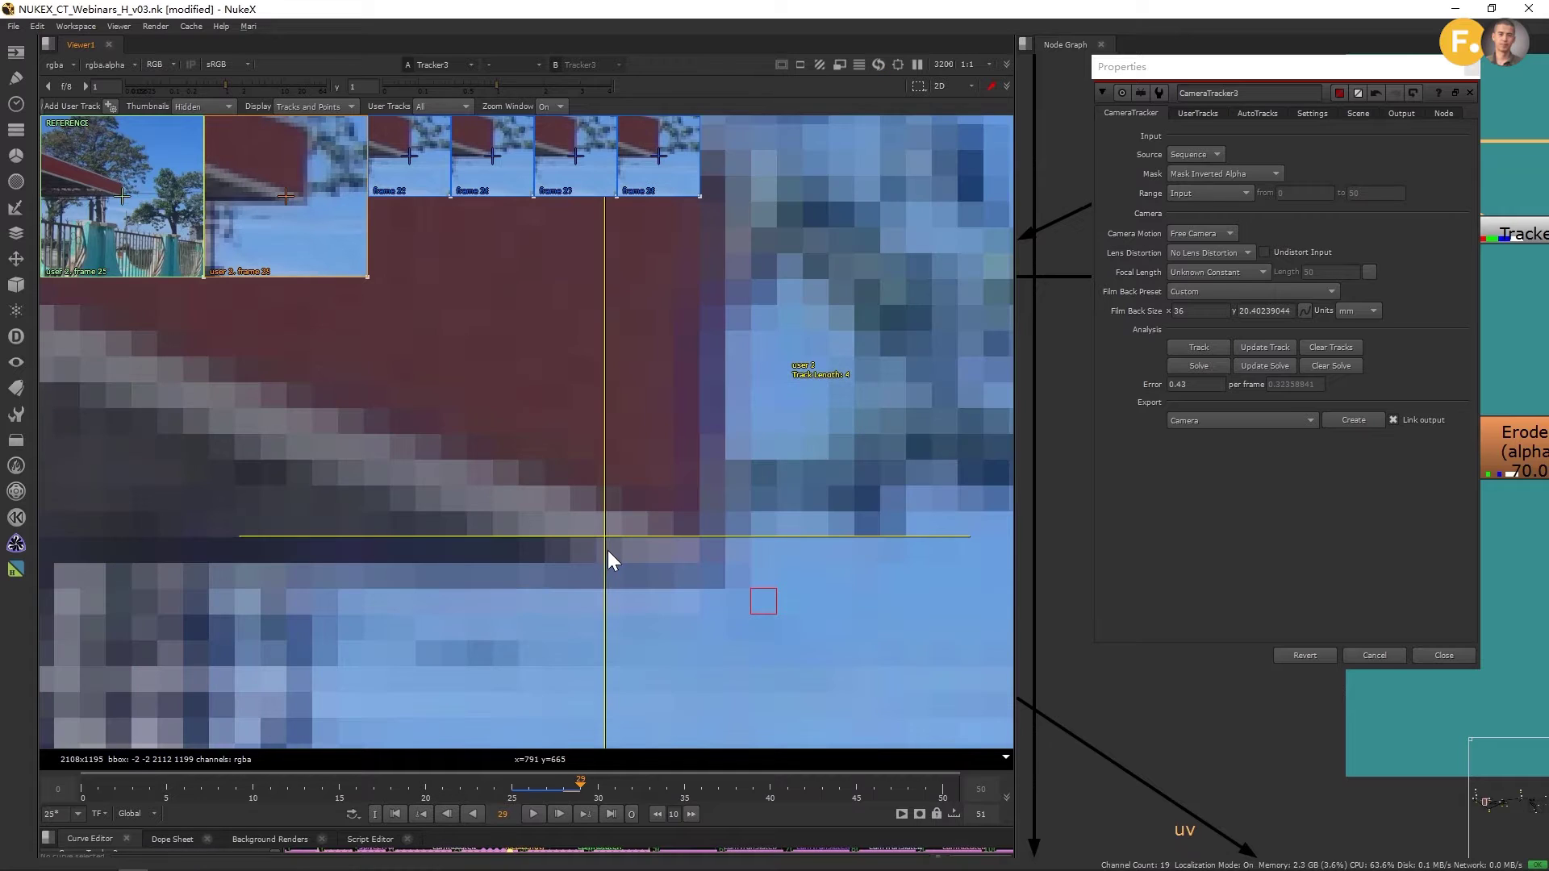
left_click_drag(616, 544, 720, 584, "ctrl")
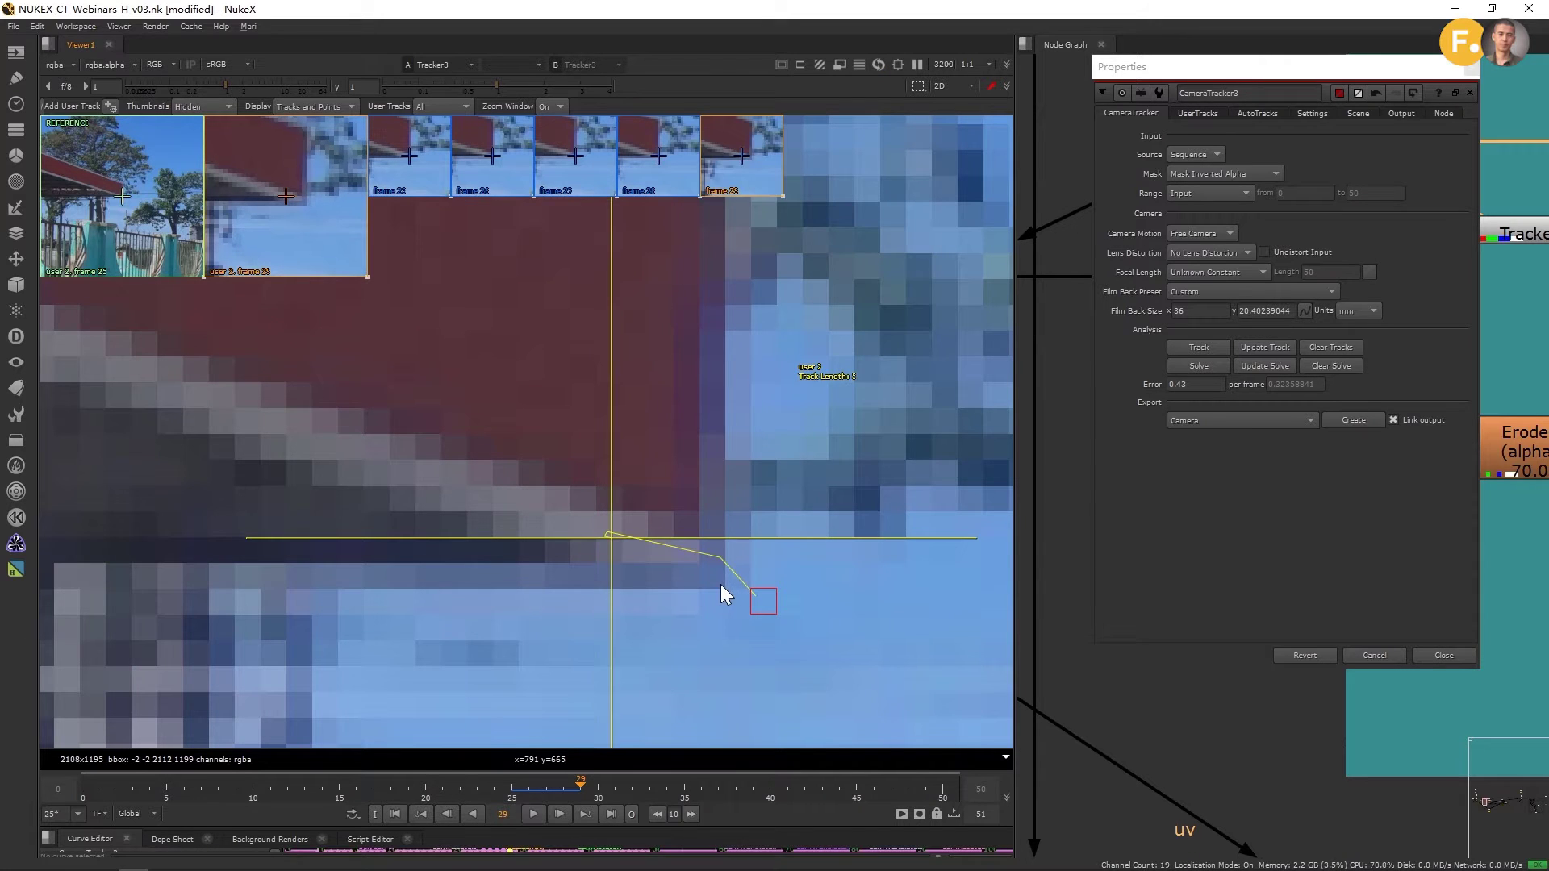
key("Right")
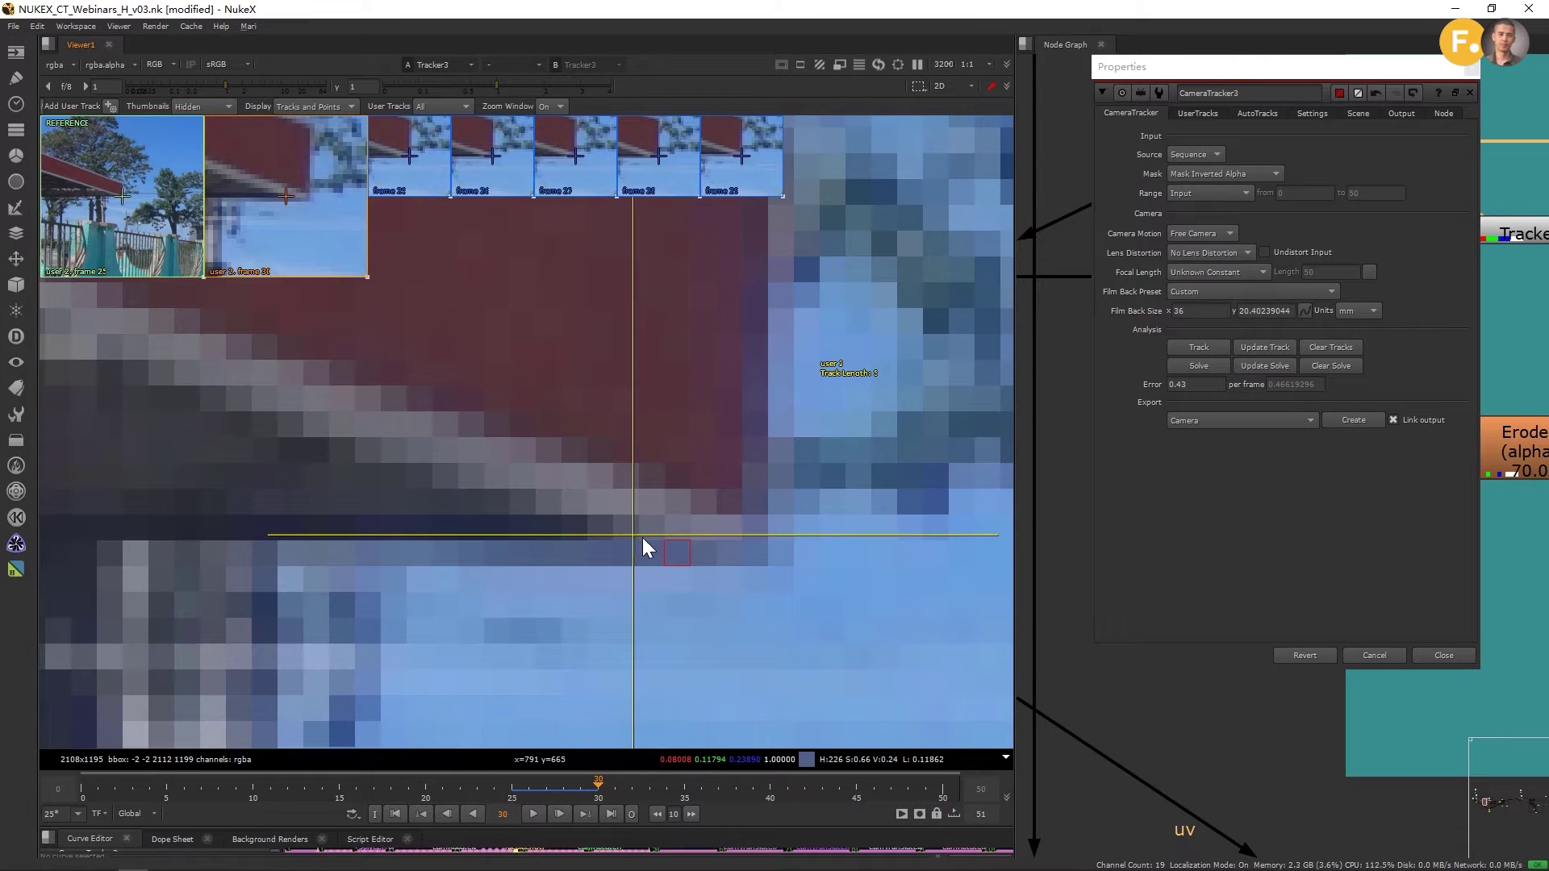
left_click_drag(642, 537, 666, 541)
left_click(757, 559, "ctrl")
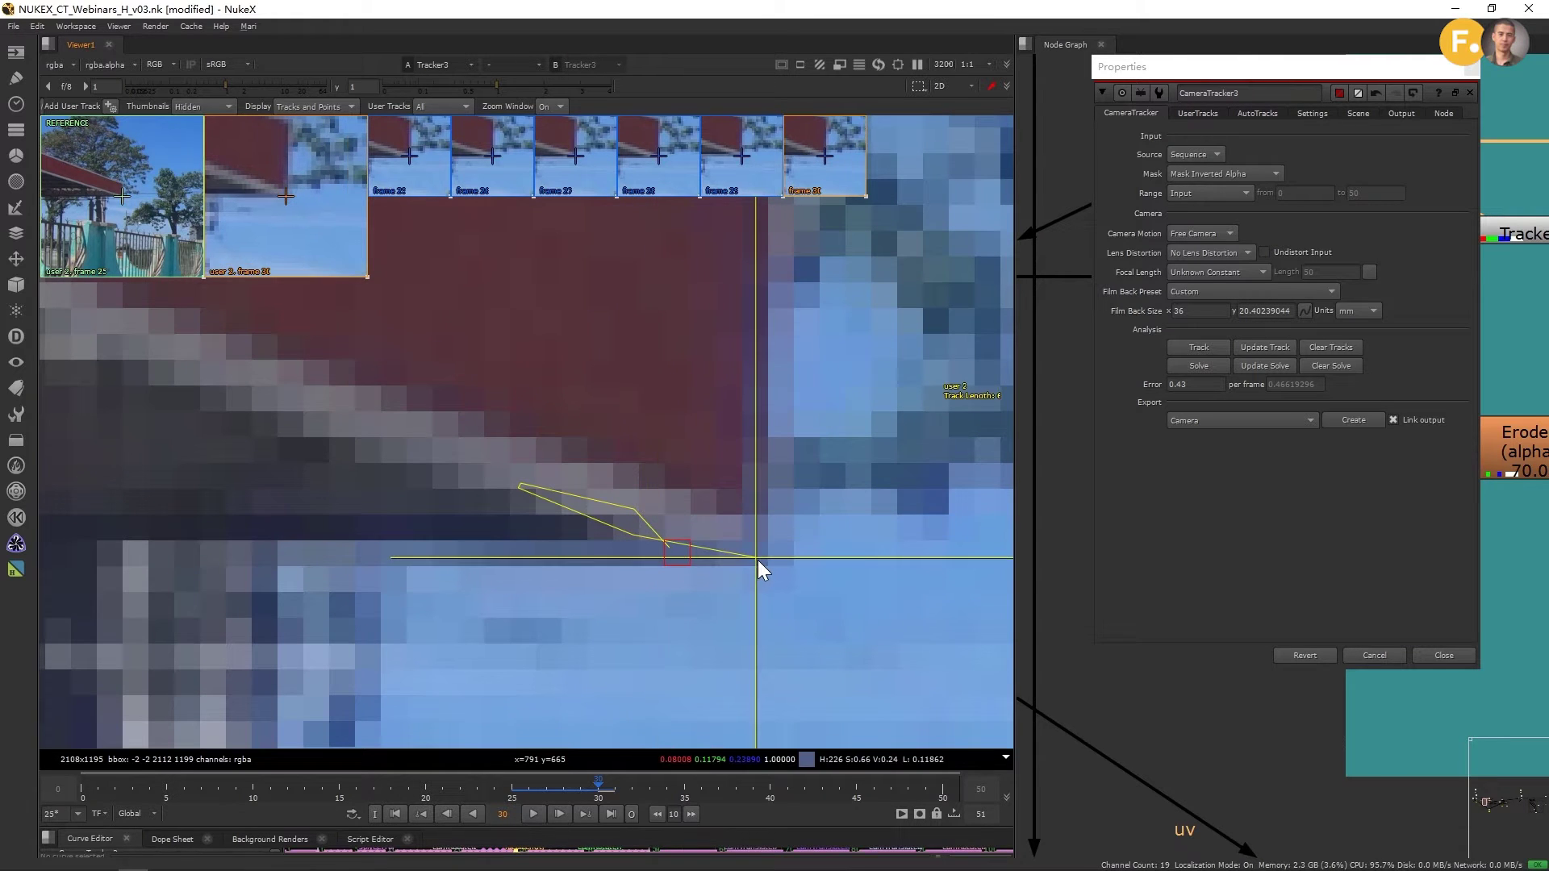
Step: Advance to frame 31 and reposition the user track on the canopy's lower far roof corner
middle_click_drag(936, 426, 837, 429)
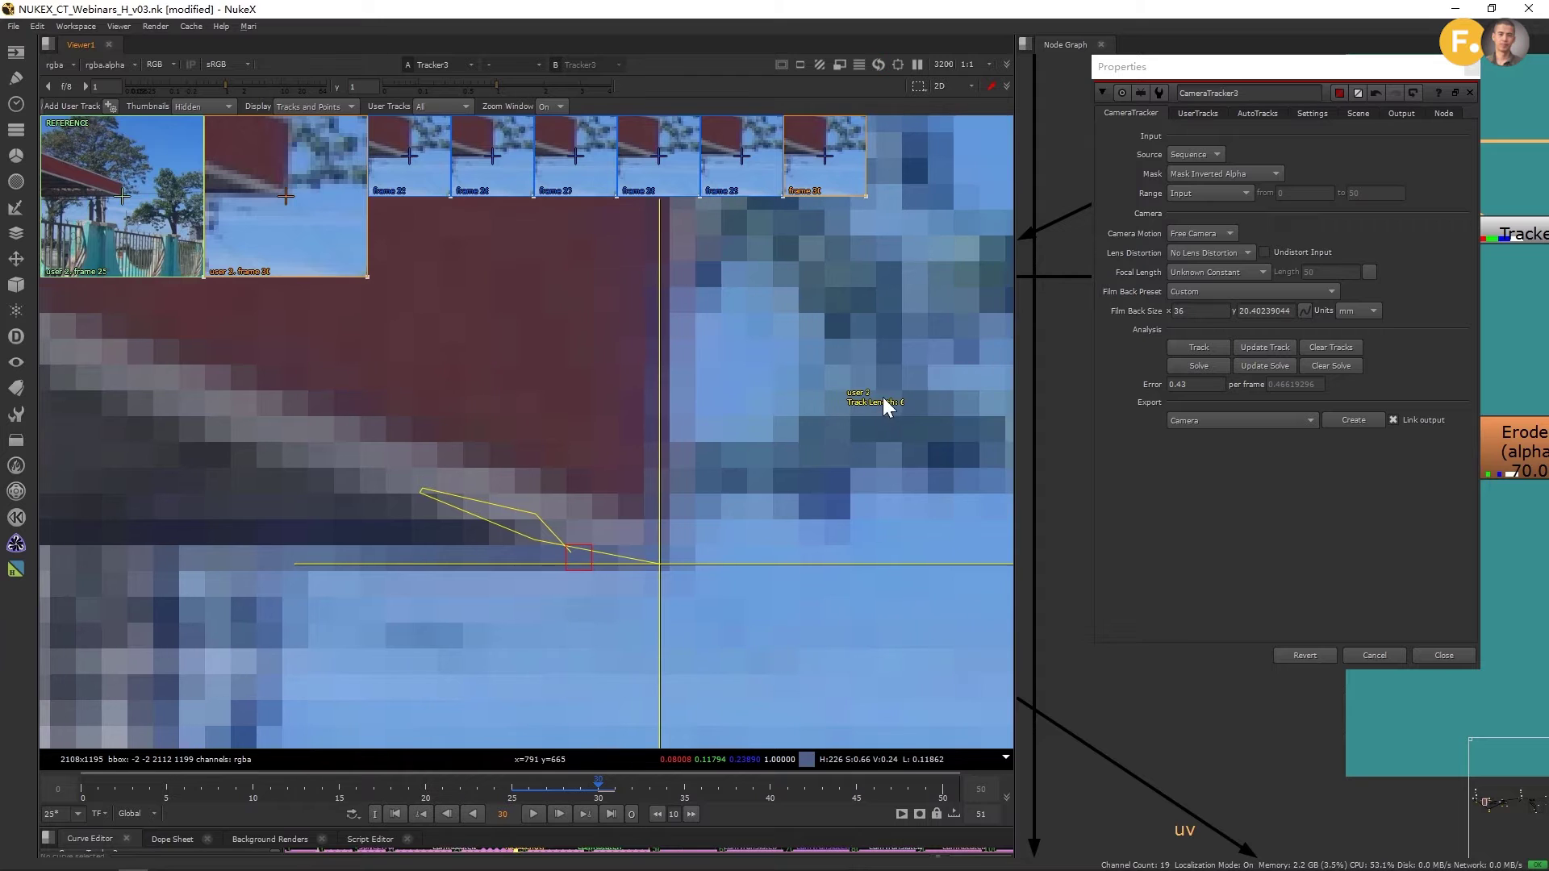
key("Right")
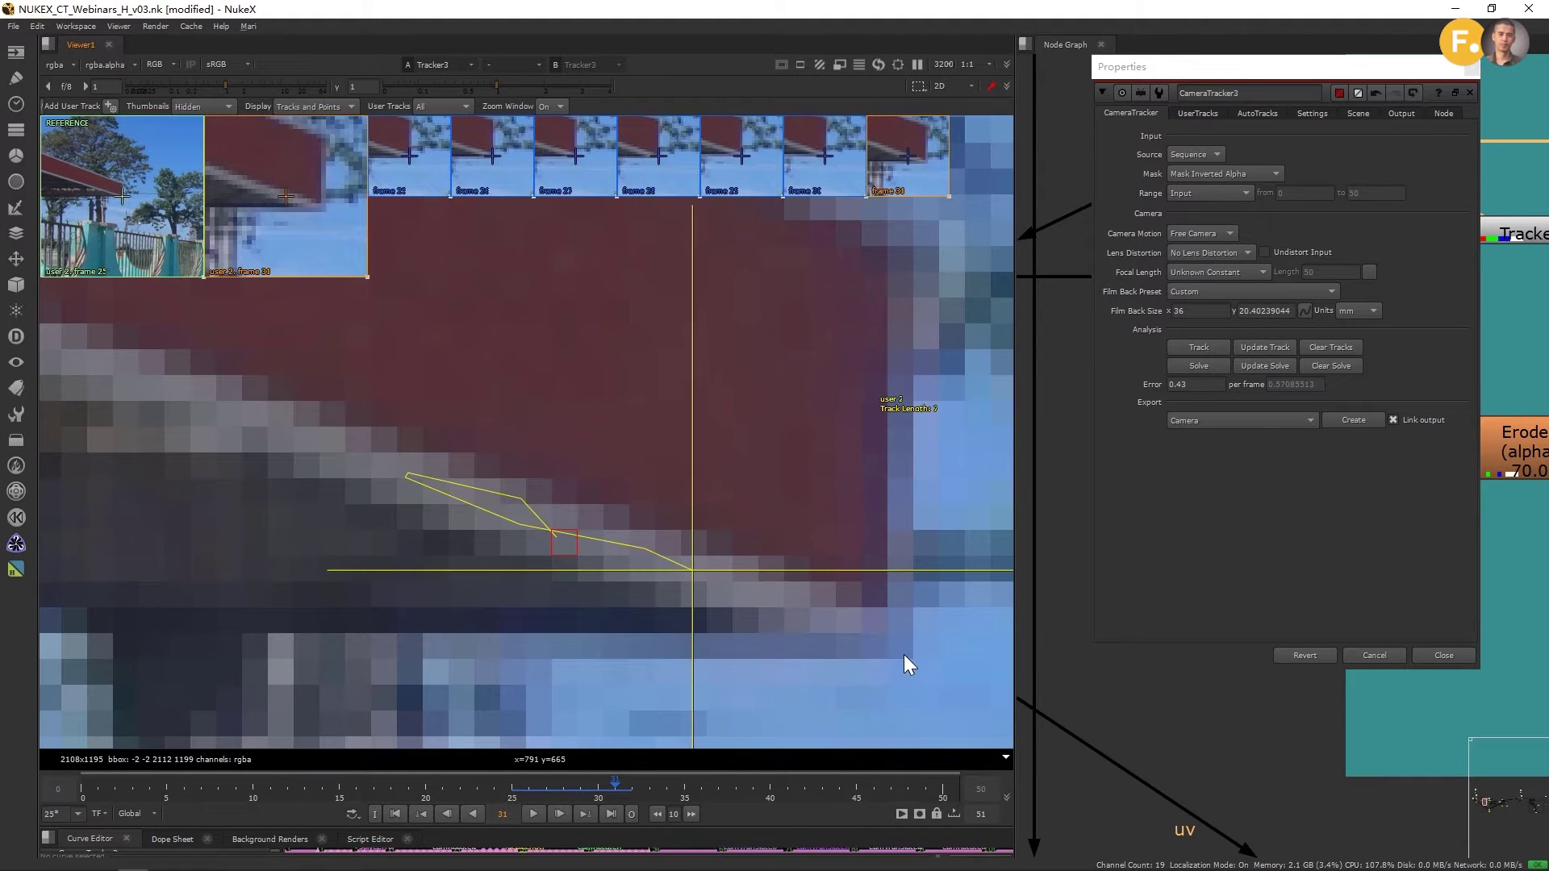
left_click(905, 651, "ctrl")
scroll(758, 536, "down", 5)
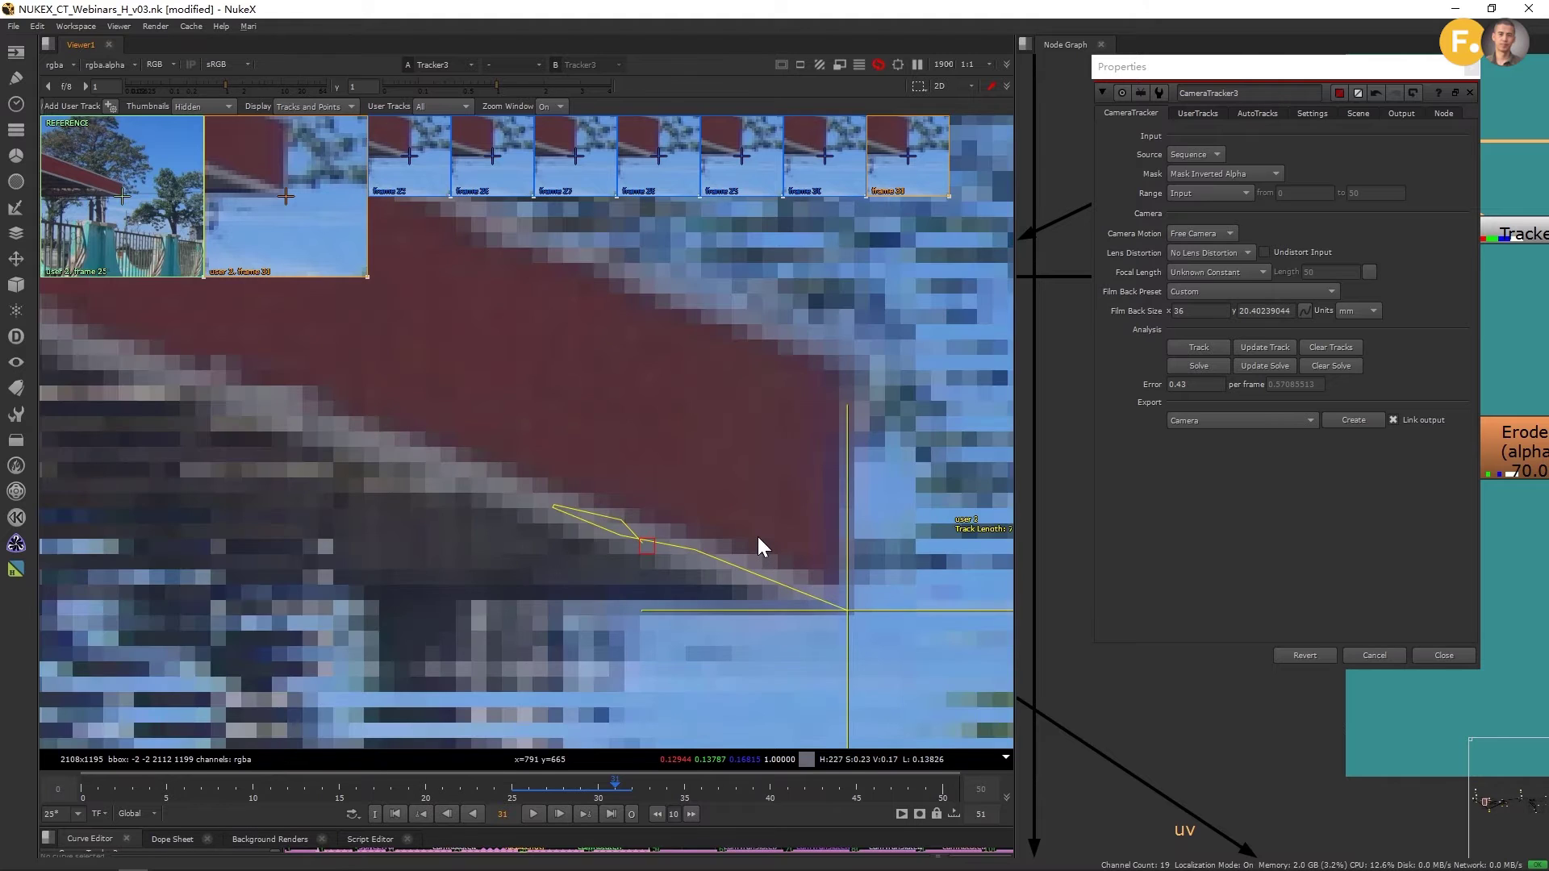
middle_click_drag(750, 538, 742, 503)
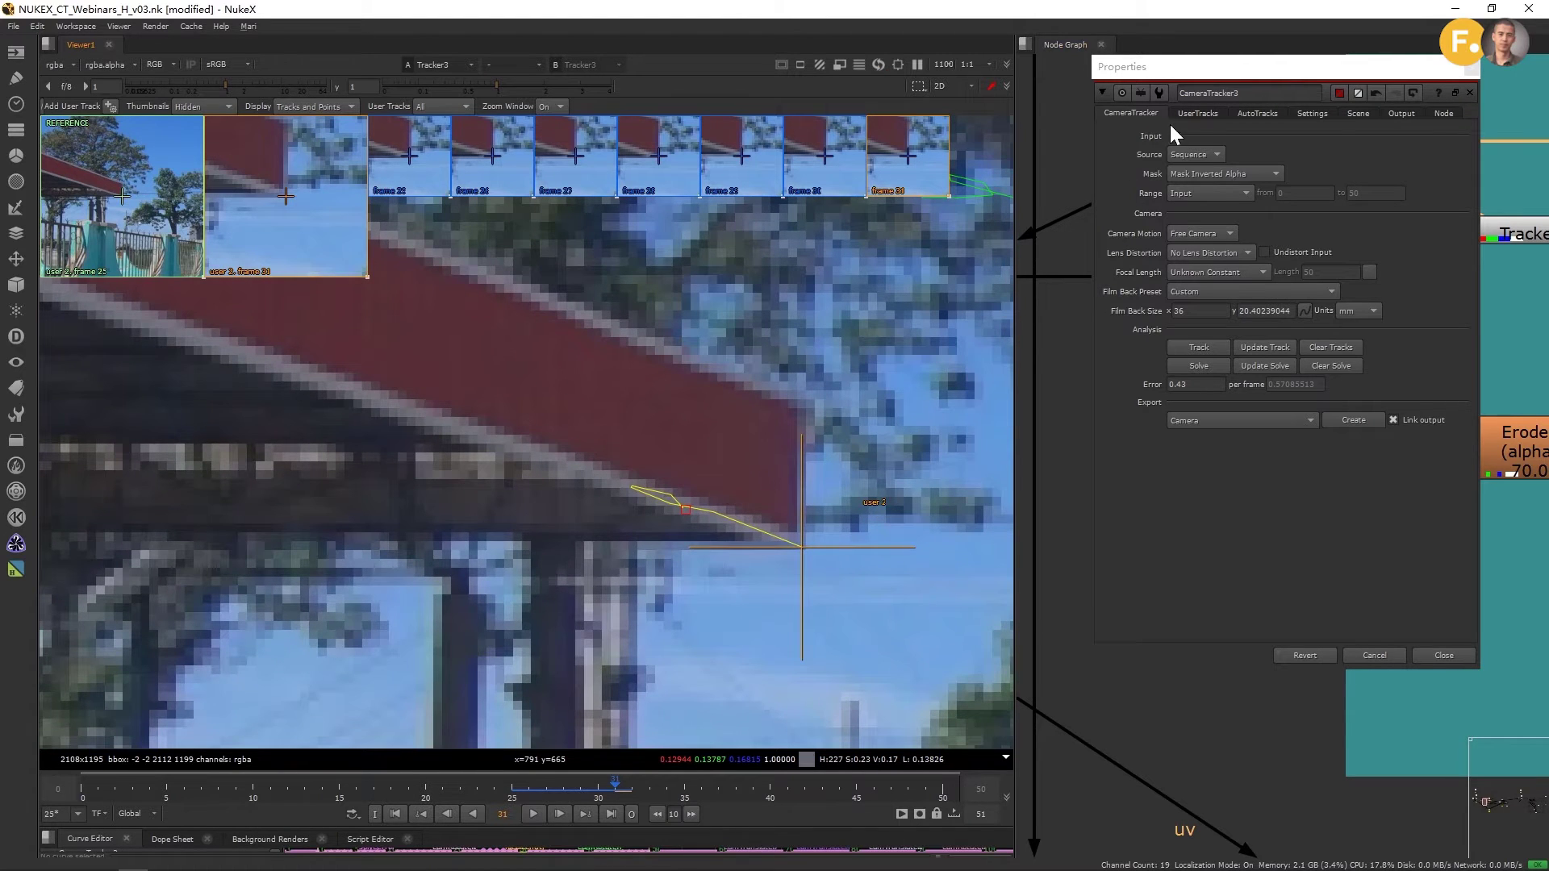
Step: Update the XYZ position of the user 2 track on the canopy's far roof corner
left_click(1198, 113)
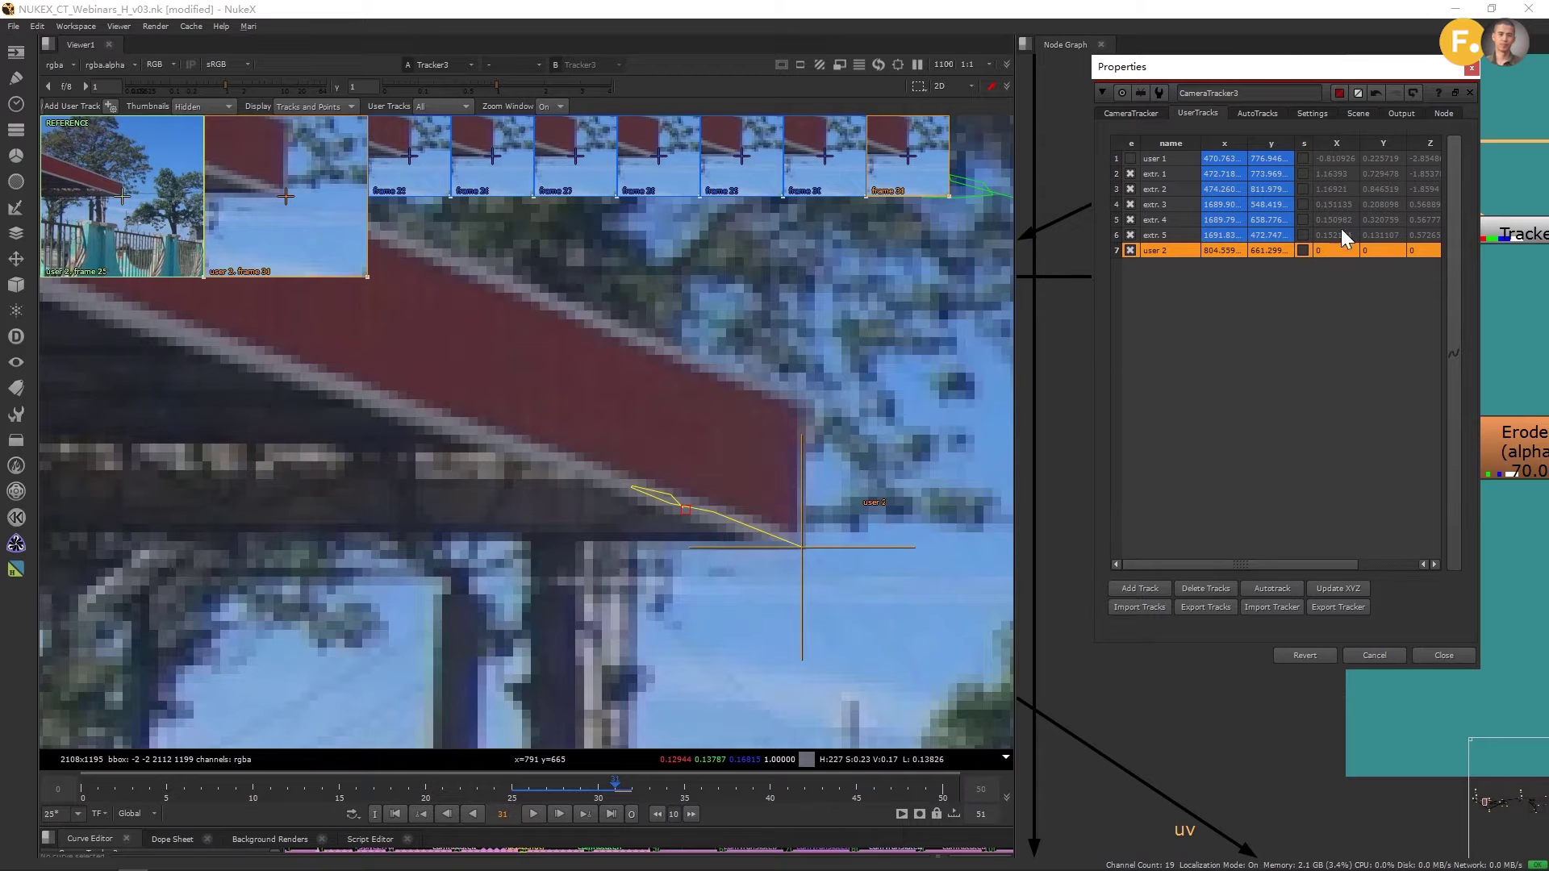
left_click(1333, 587)
scroll(714, 523, "down", 5)
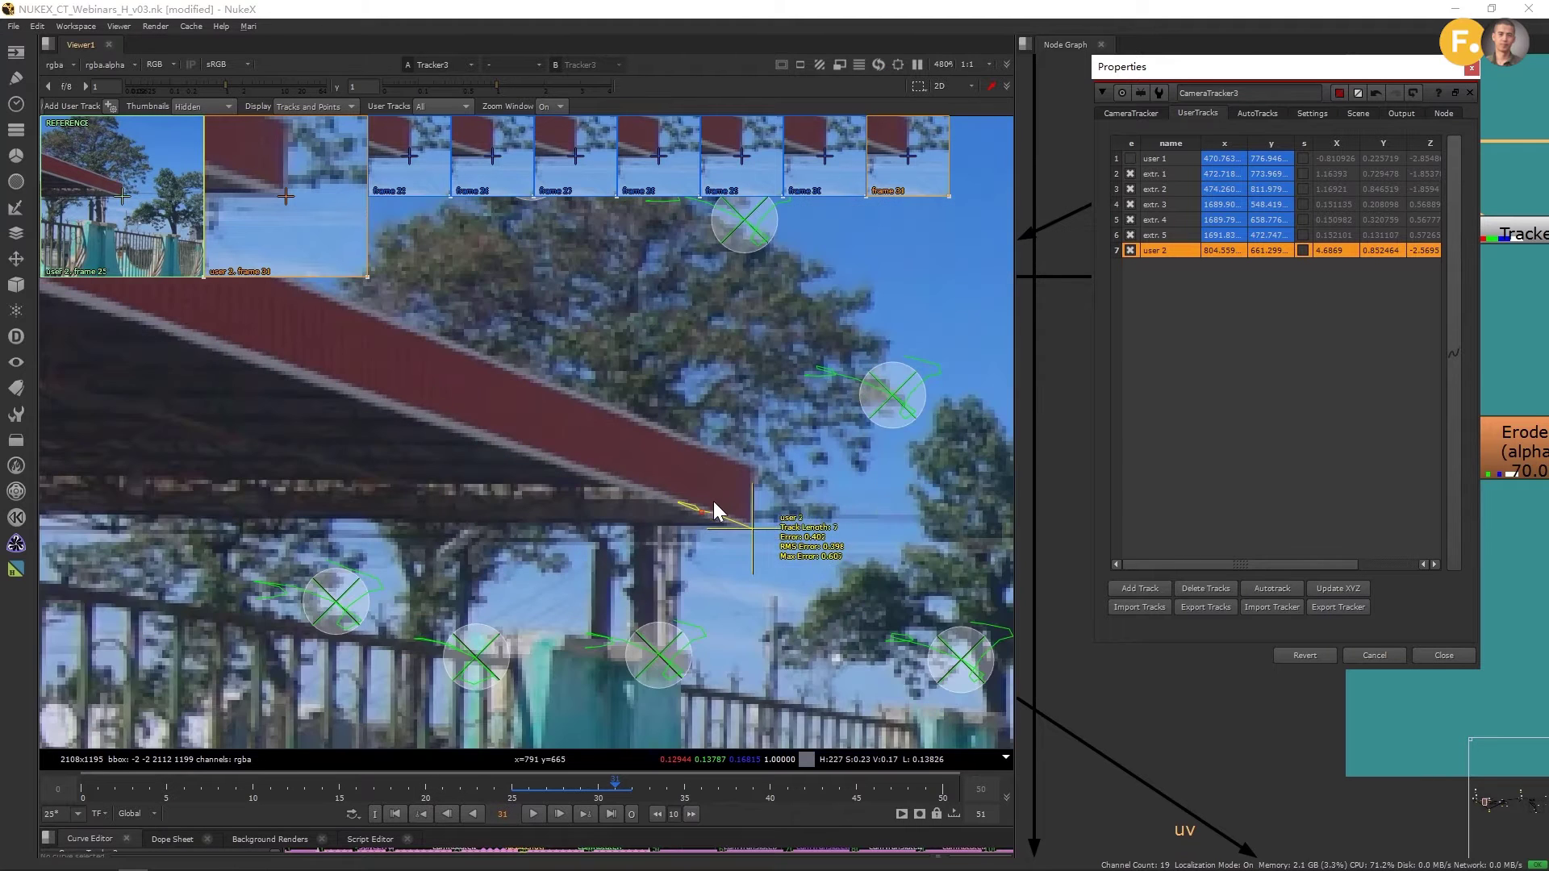
scroll(672, 524, "down", 4)
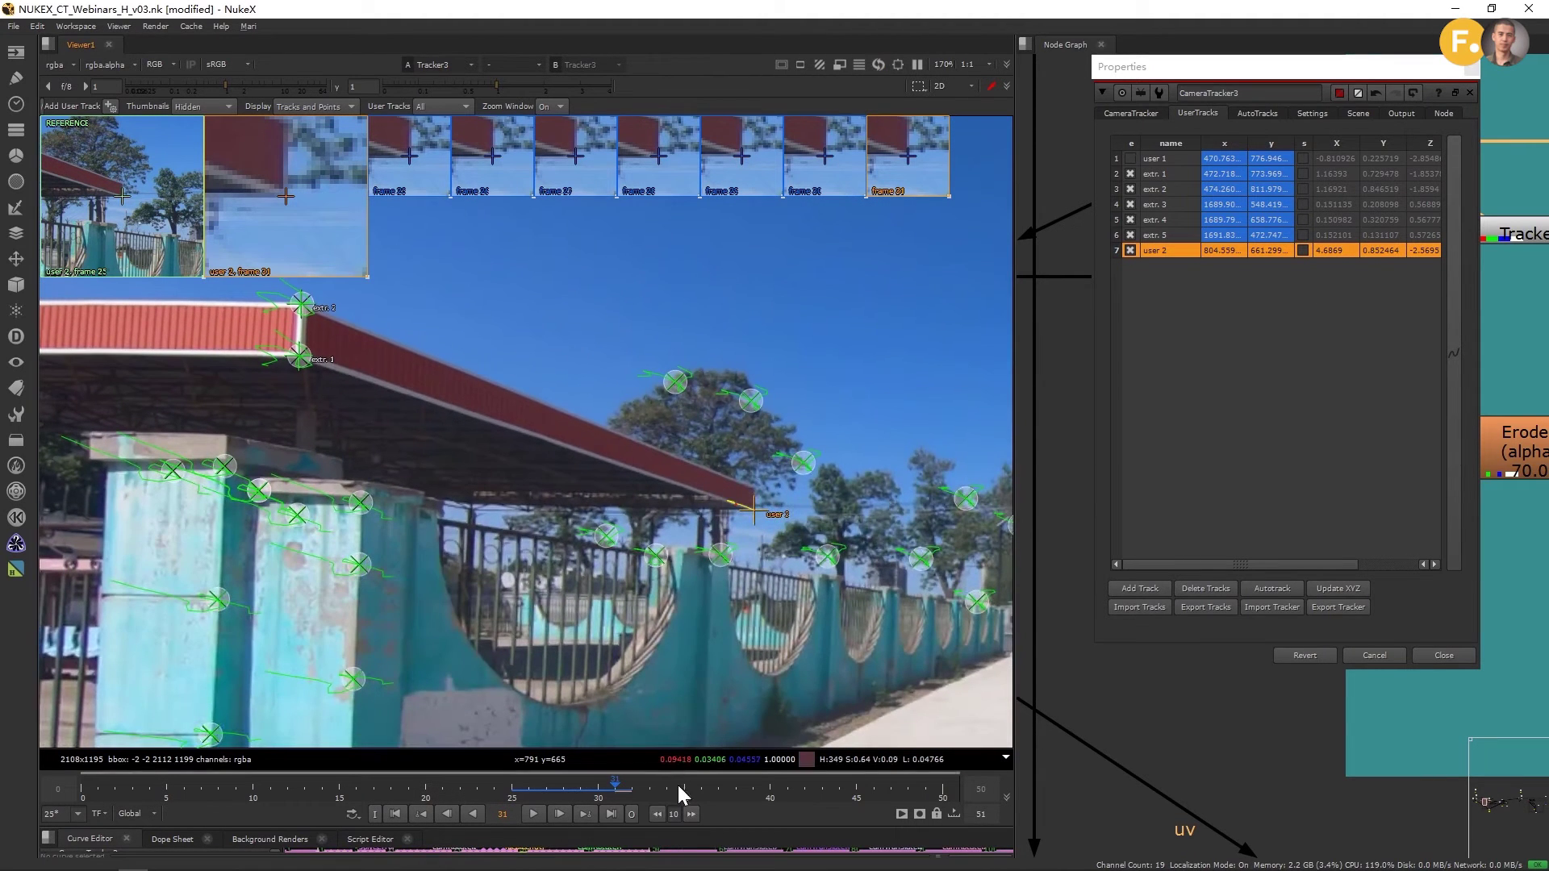
Step: At frame 28, select the canopy's near lower corner track along with user 2 and set the ground plane's Z axis from them
left_click(568, 789)
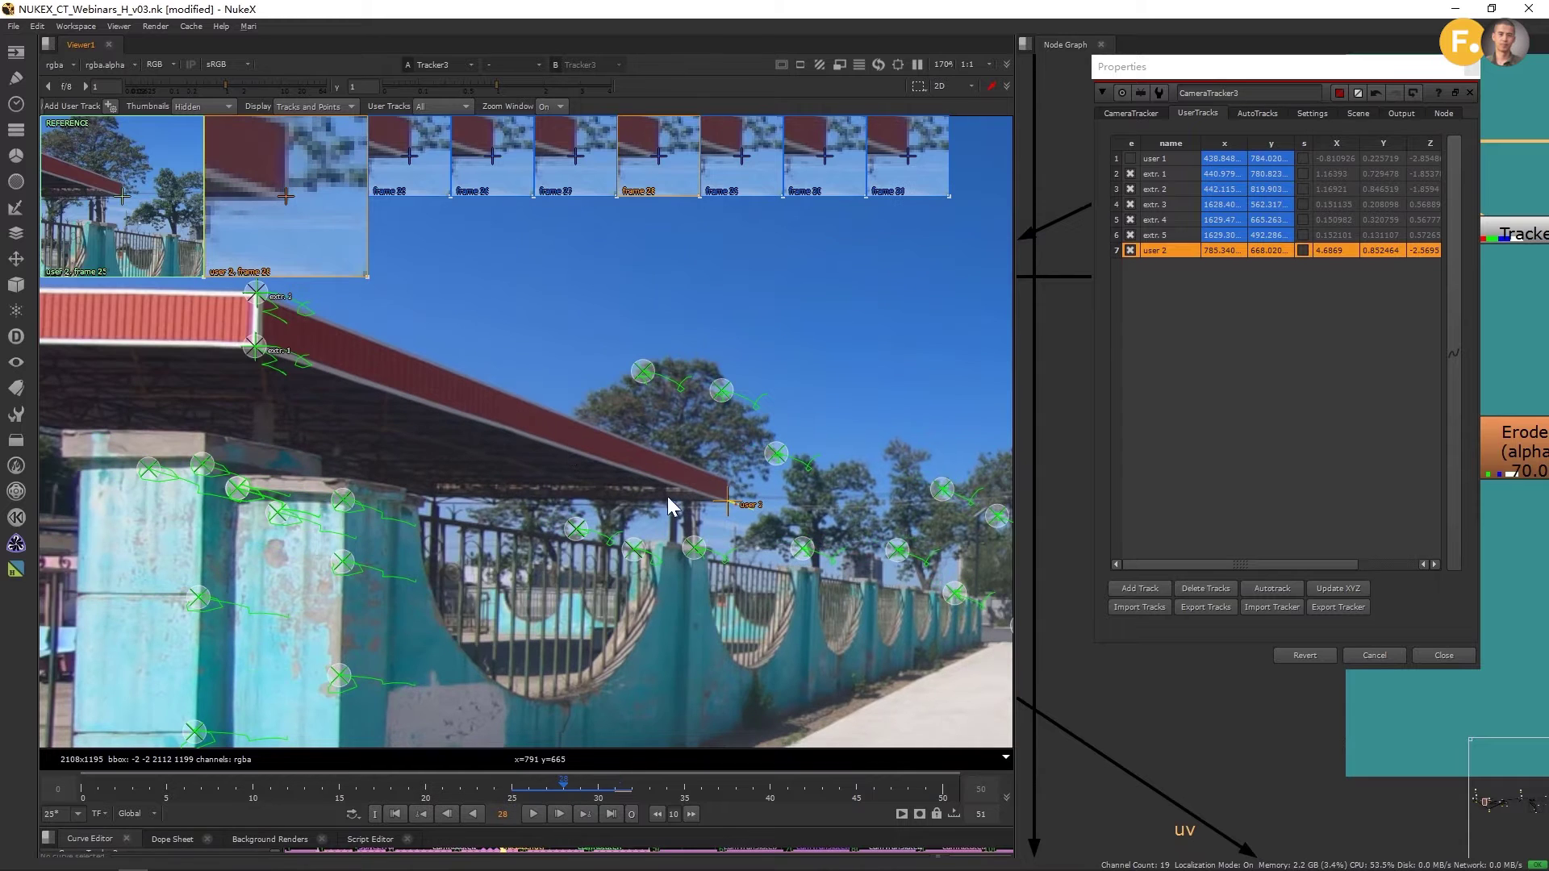
left_click(255, 348, "shift")
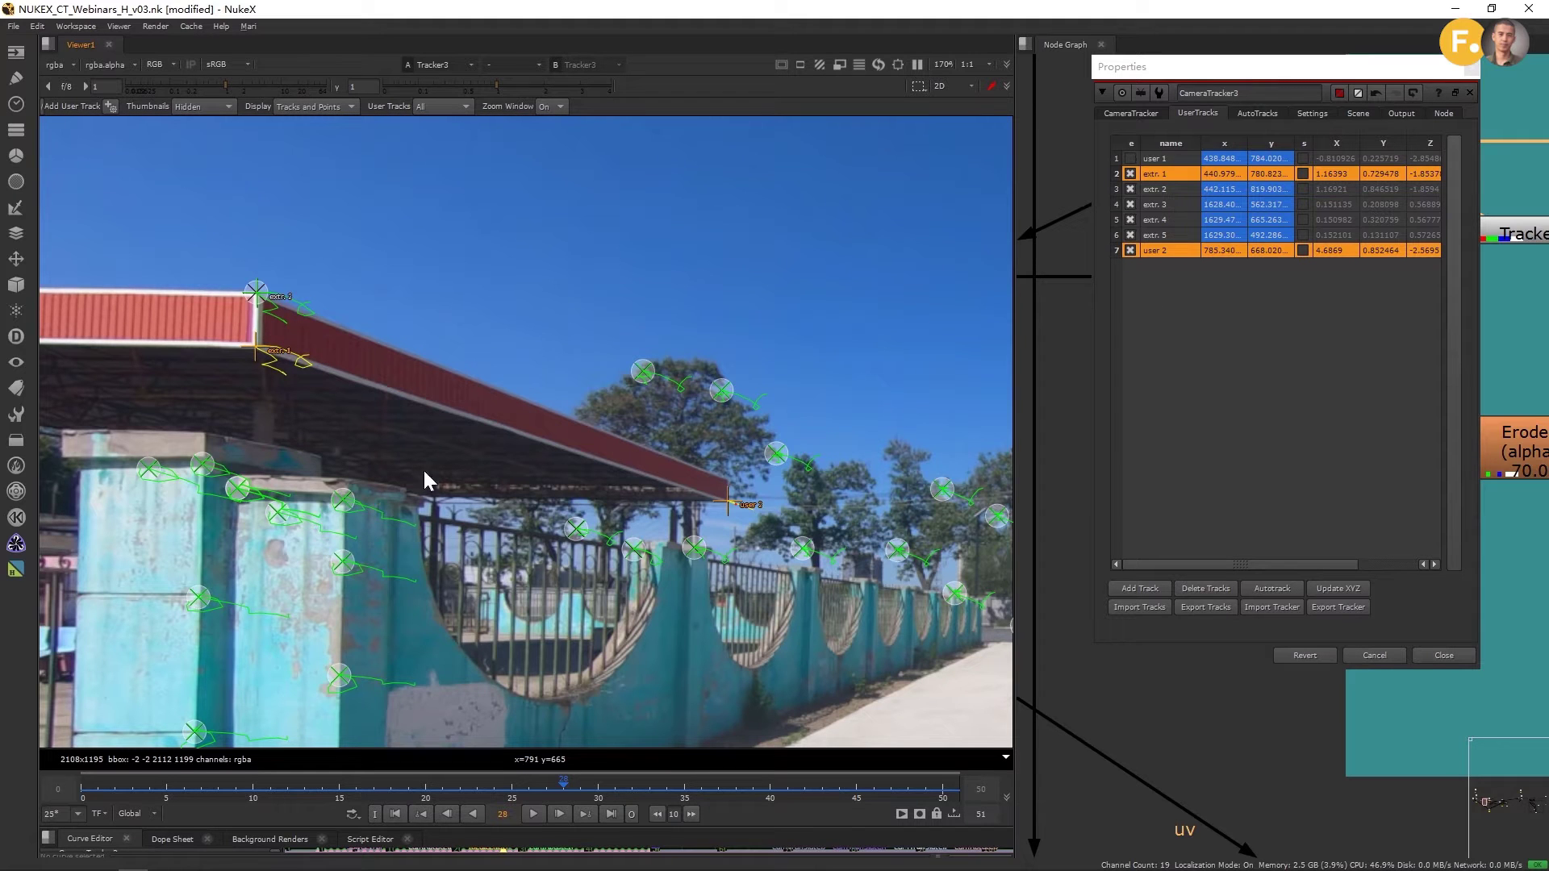
right_click(480, 367)
mouse_move(492, 435)
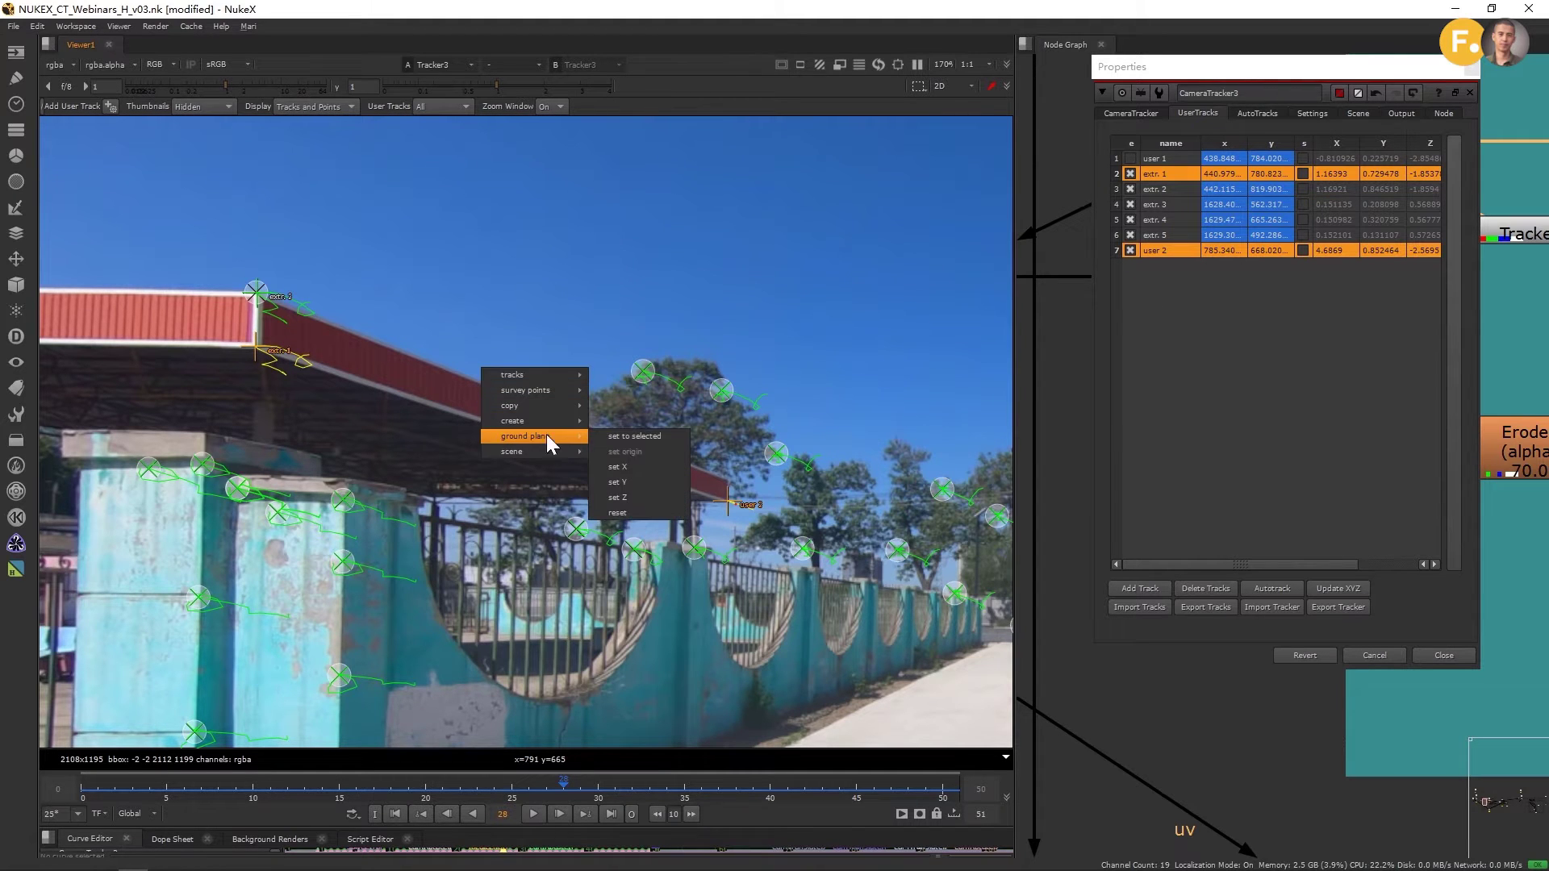
left_click(637, 497)
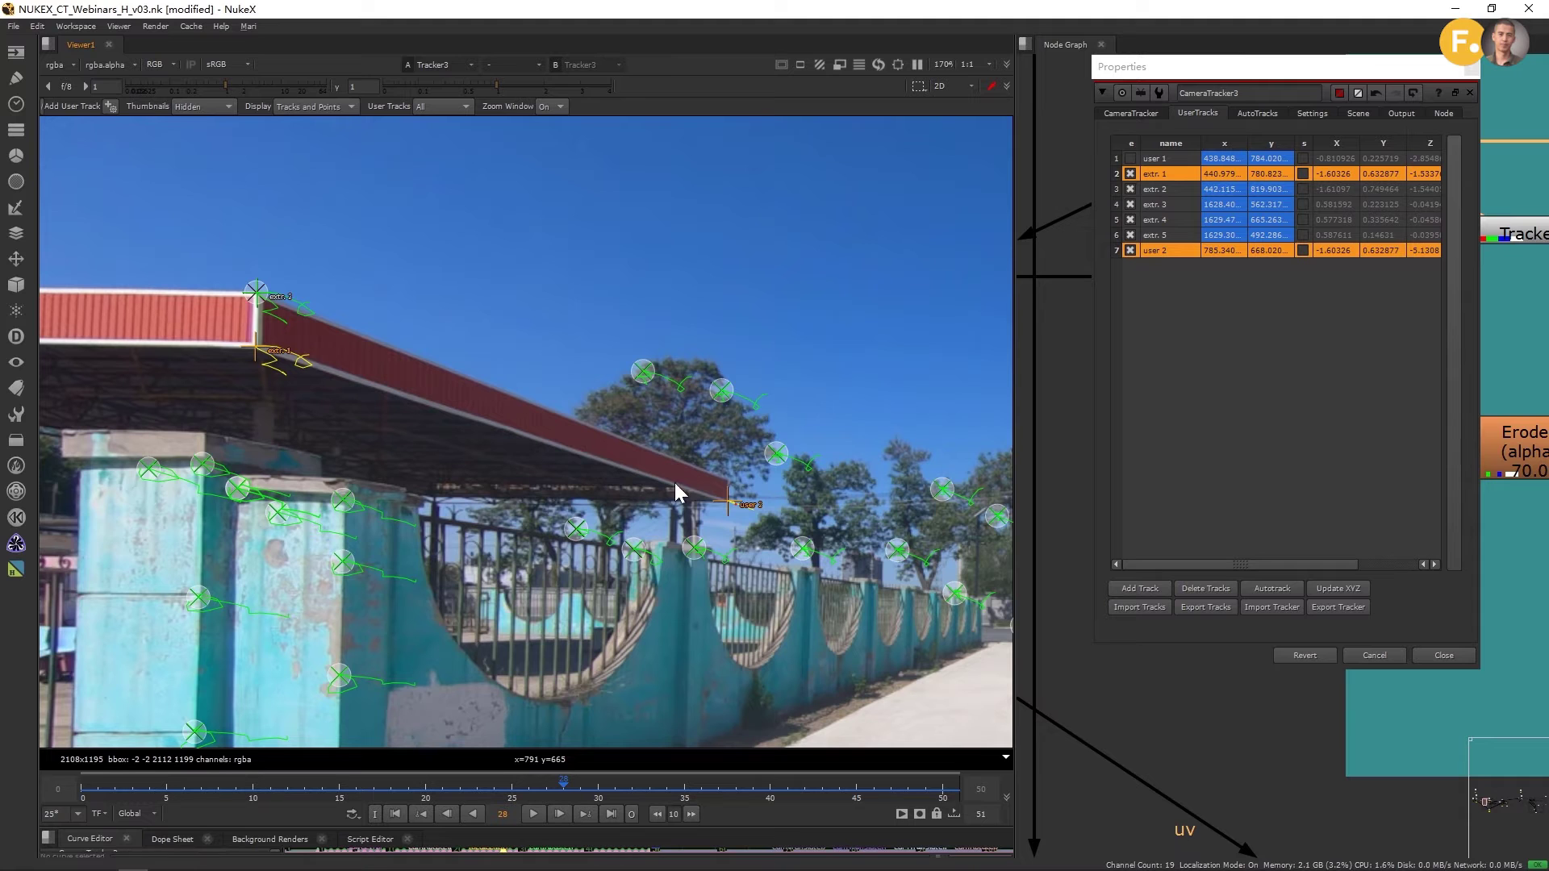
Step: Select the two tracks on the horizontal seams of the front turquoise pillar and add a scale distance between them
scroll(638, 442, "down", 2)
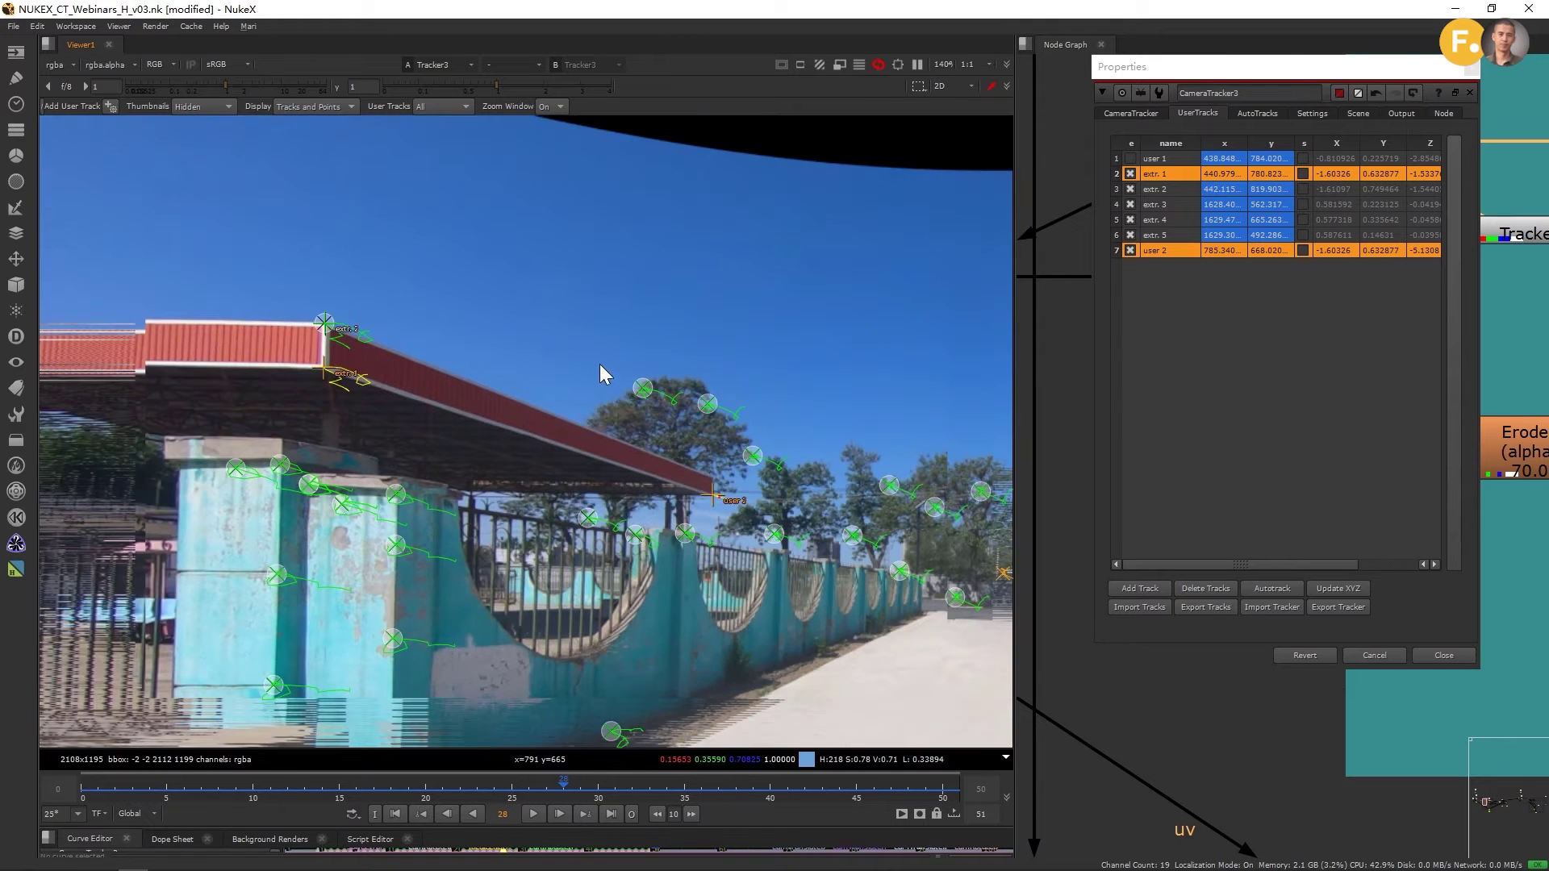
scroll(597, 363, "down", 2)
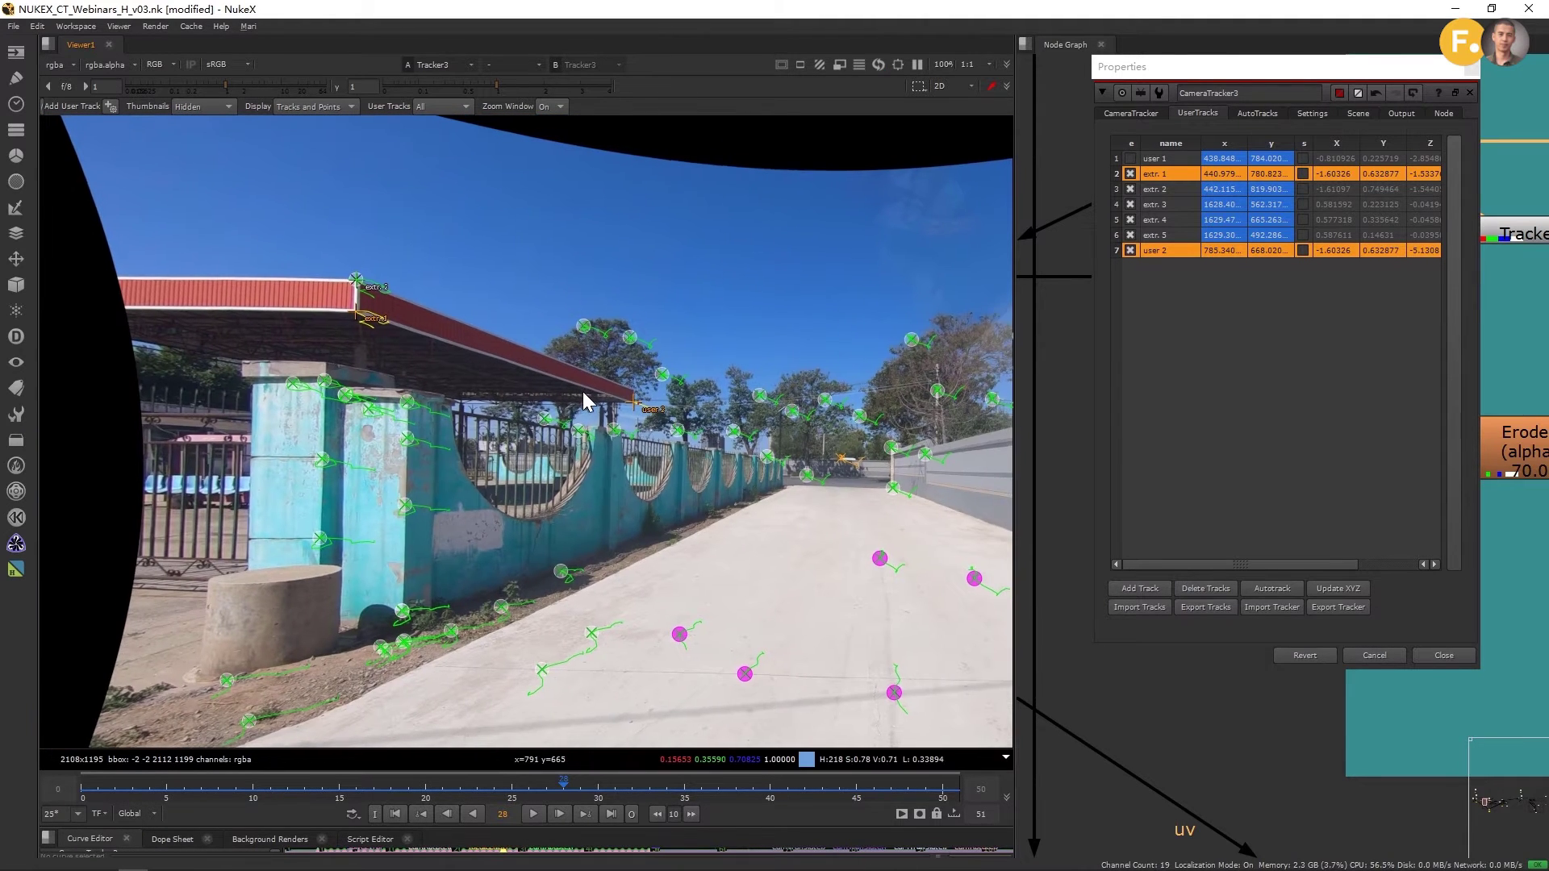
scroll(583, 391, "up", 7)
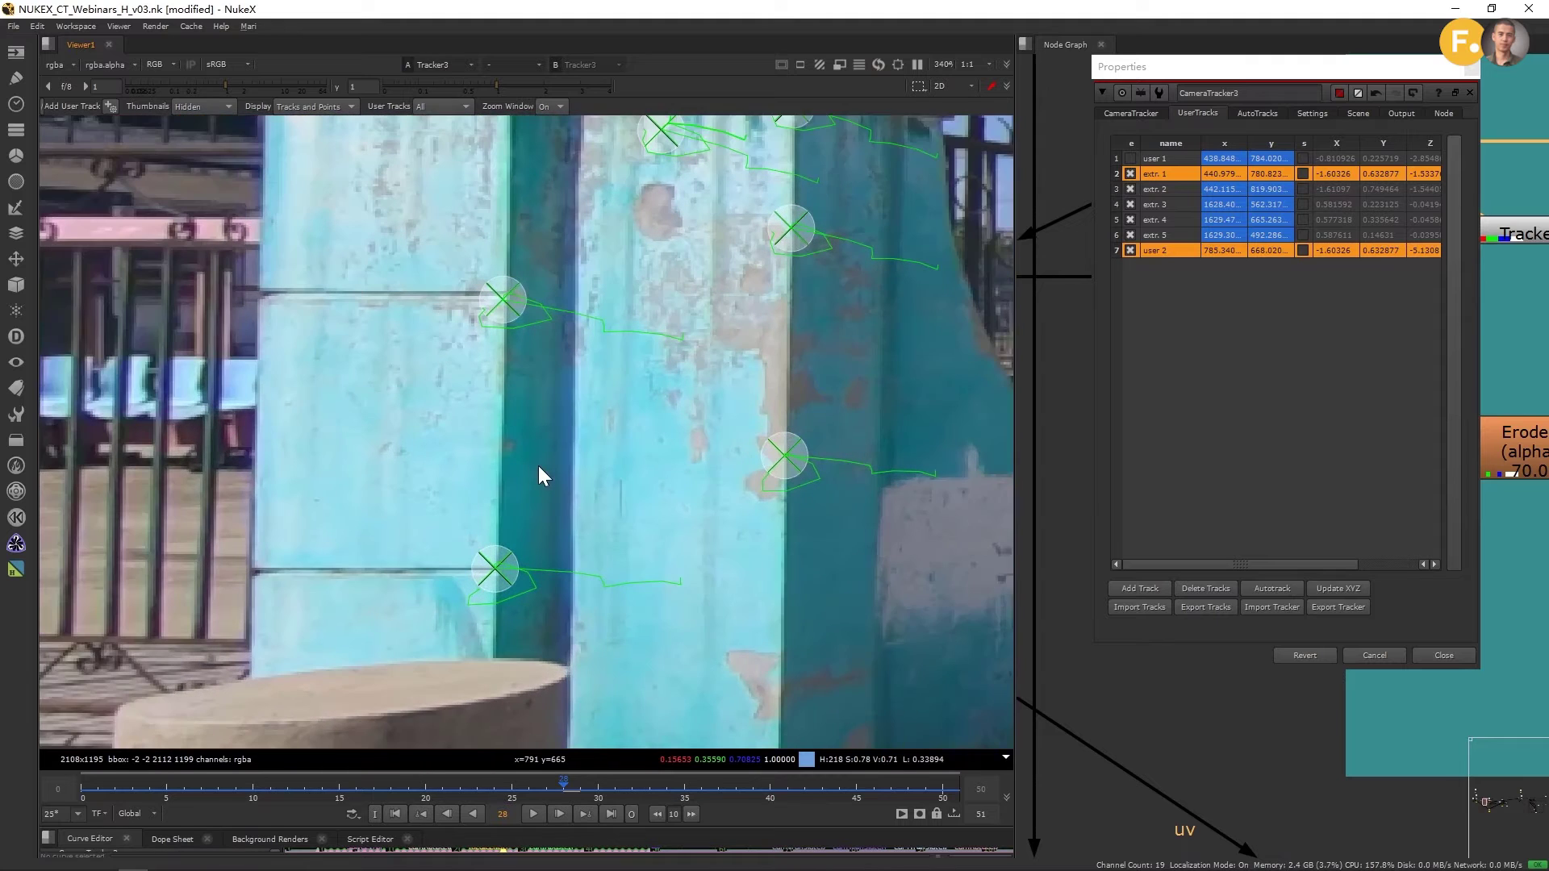
left_click_drag(445, 220, 594, 616)
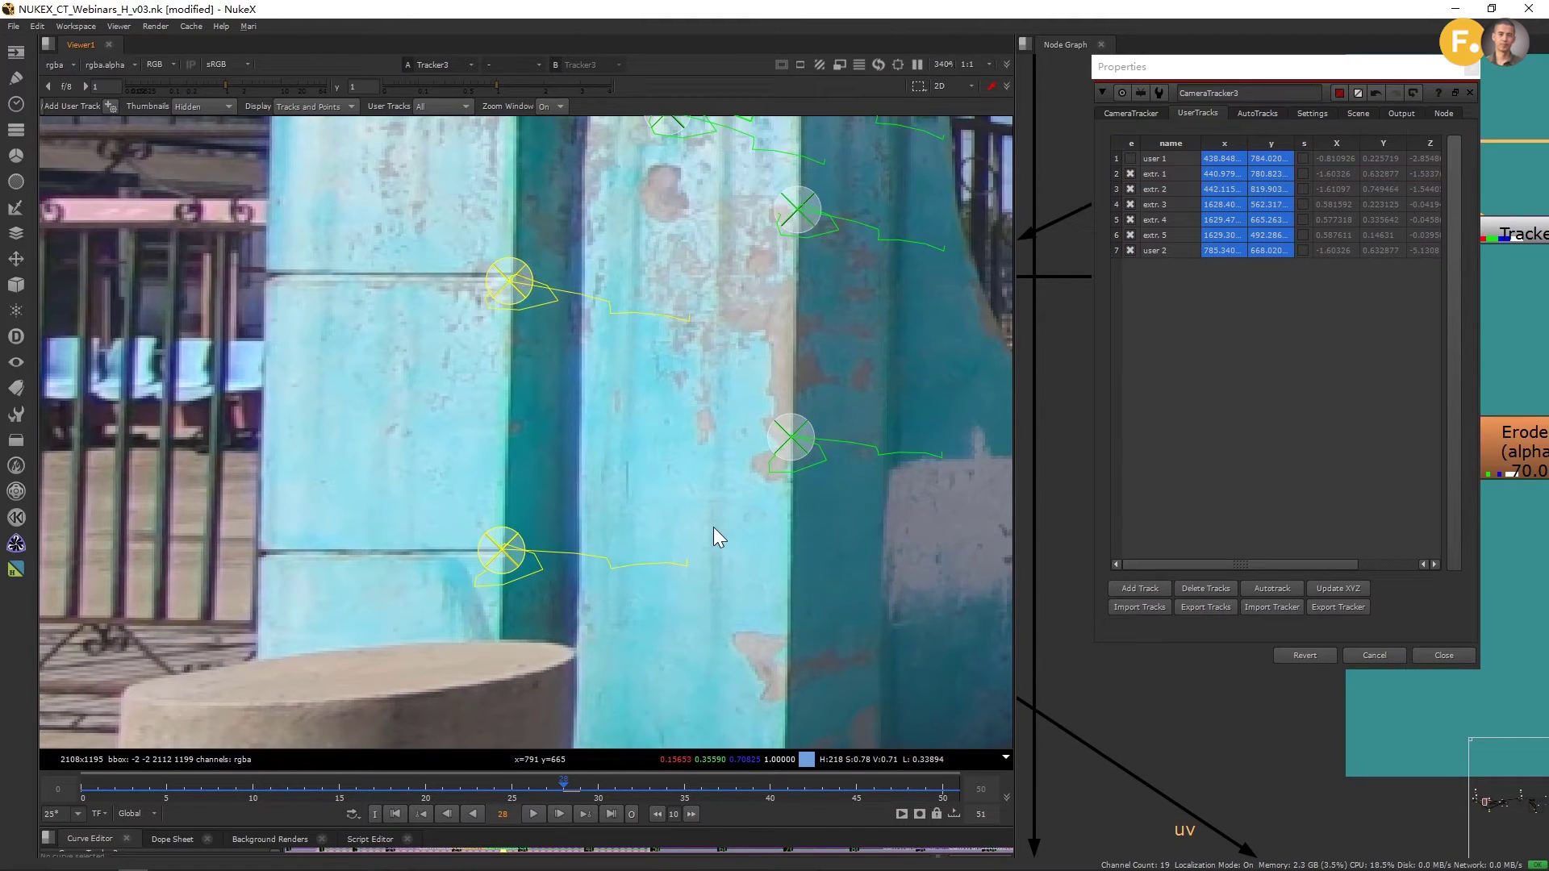
scroll(695, 543, "down", 5)
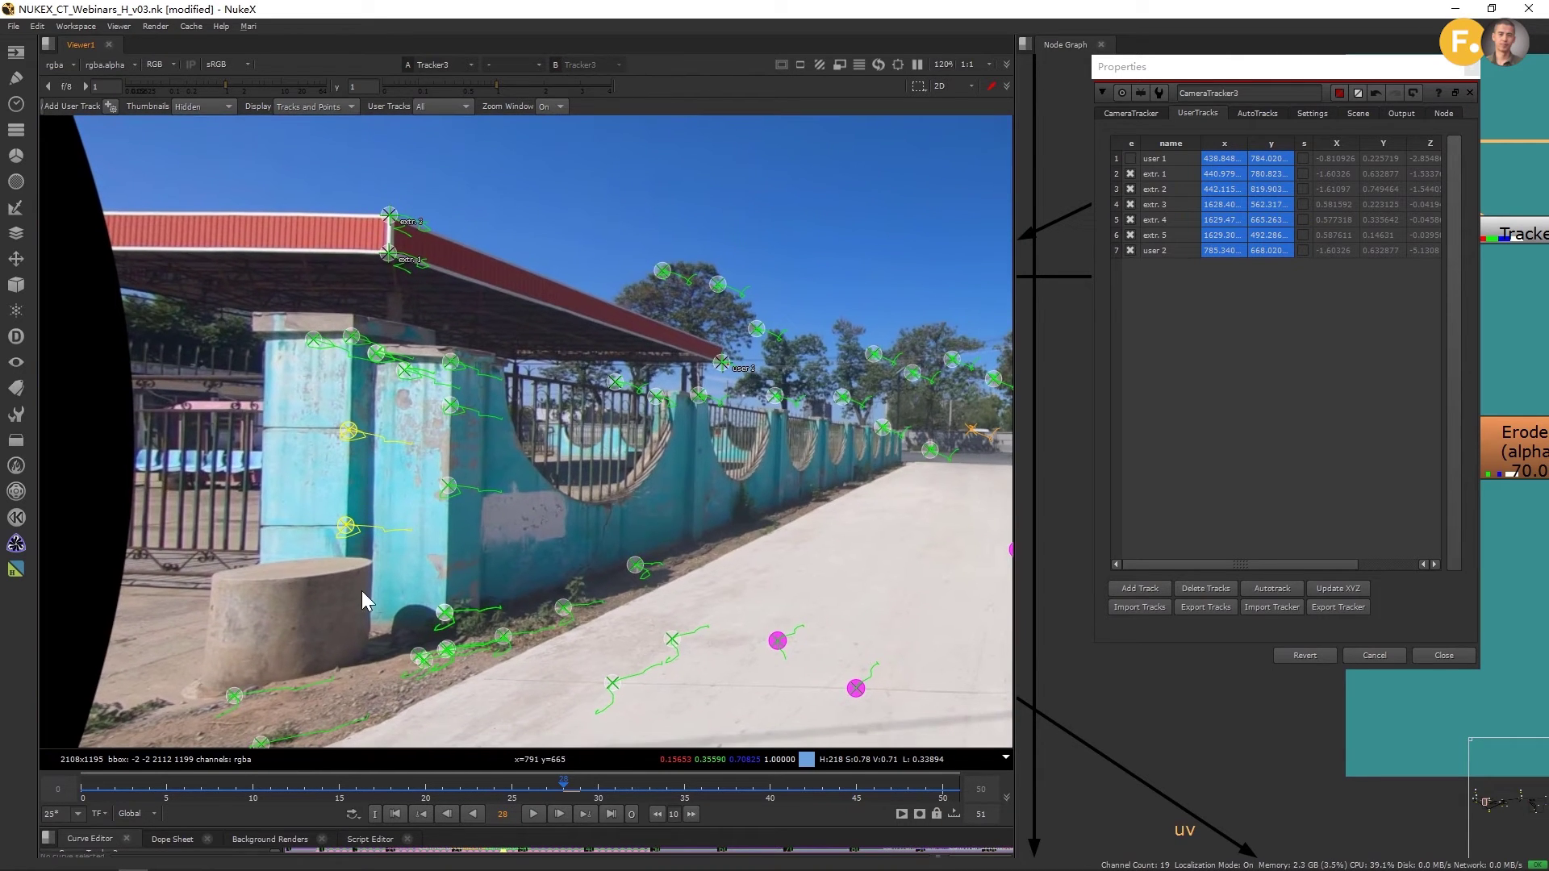
scroll(466, 460, "up", 3)
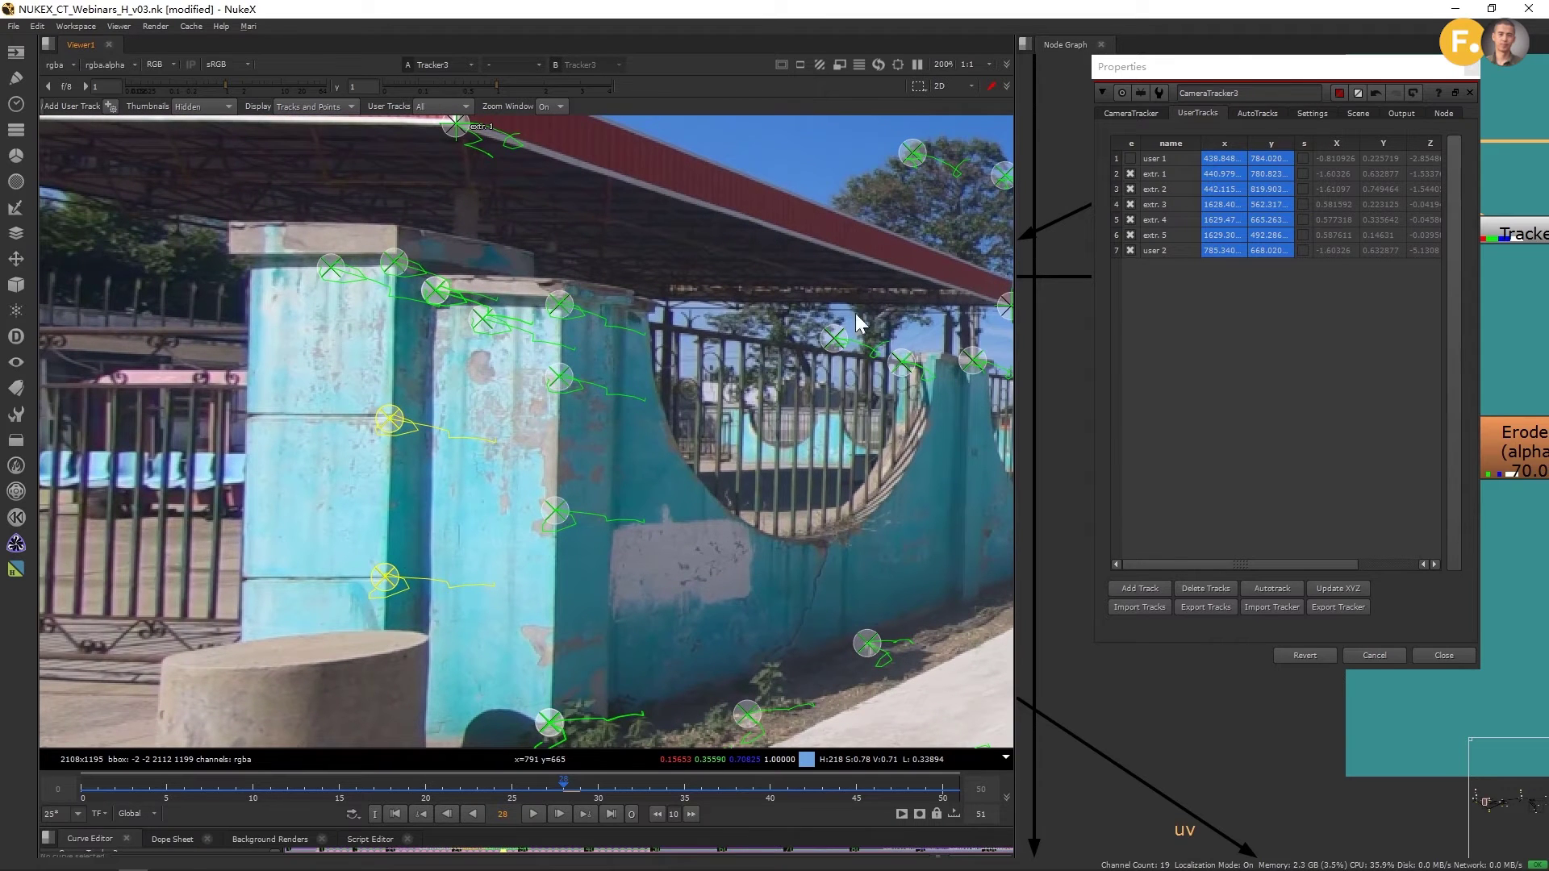
left_click_drag(340, 381, 447, 666)
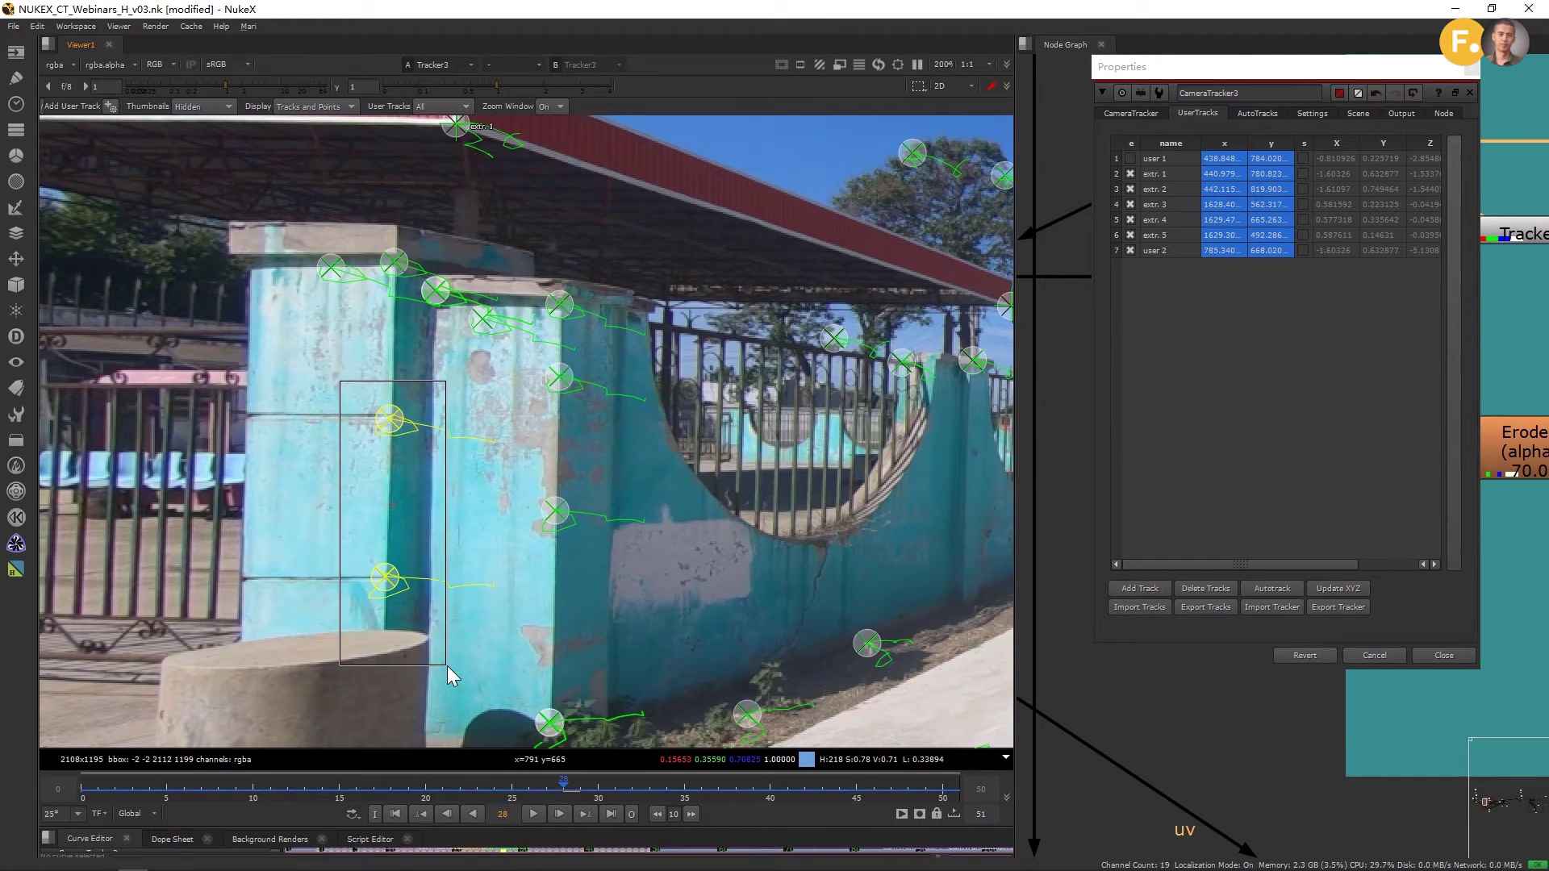
right_click(445, 501)
mouse_move(459, 536)
mouse_move(487, 584)
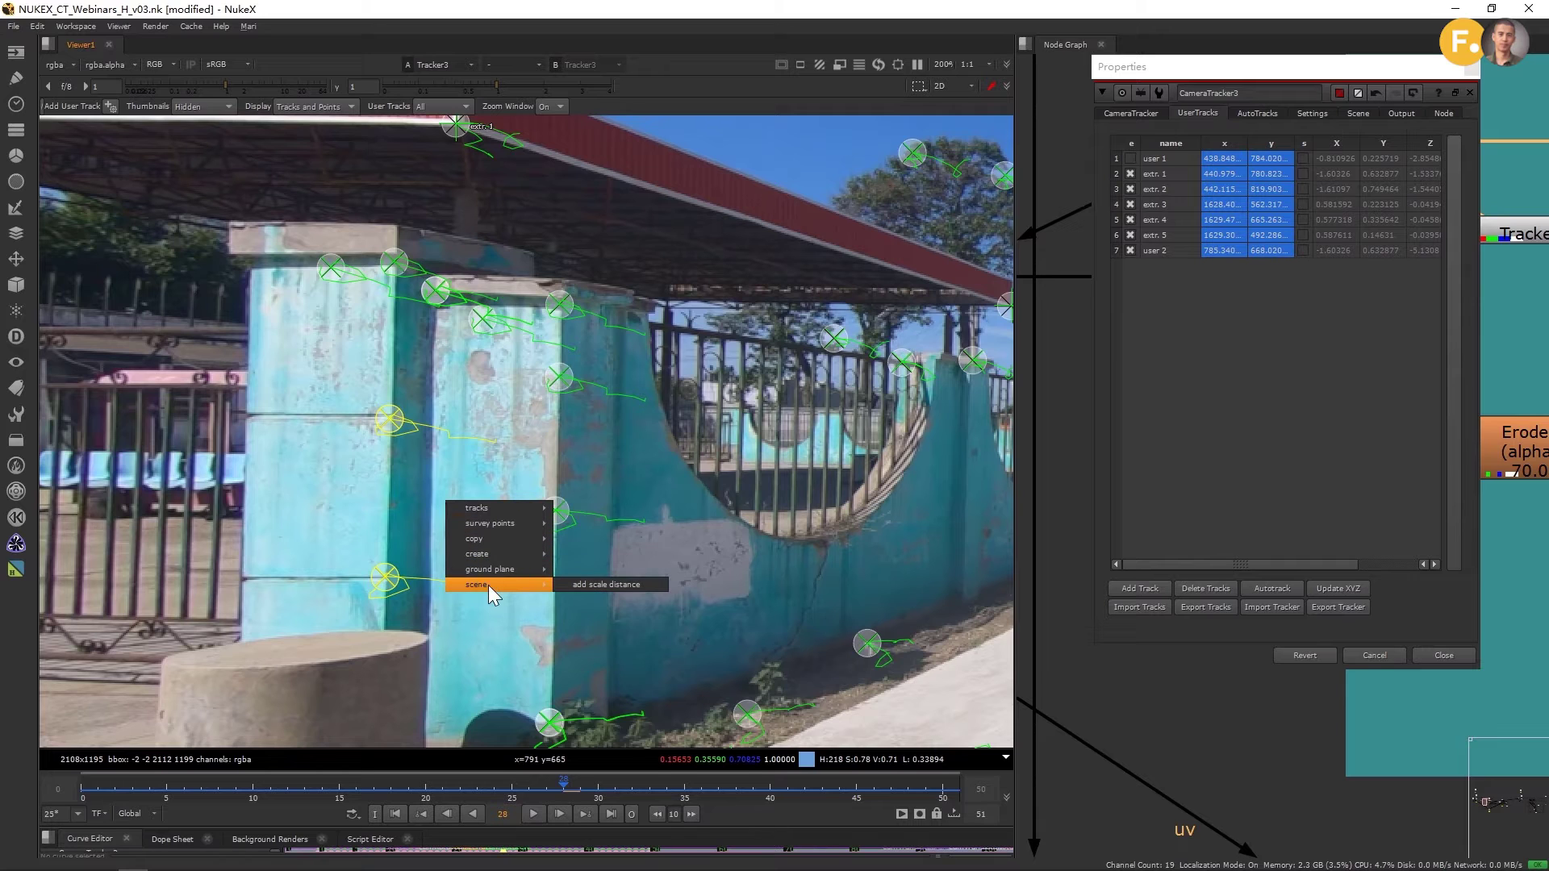
left_click(590, 584)
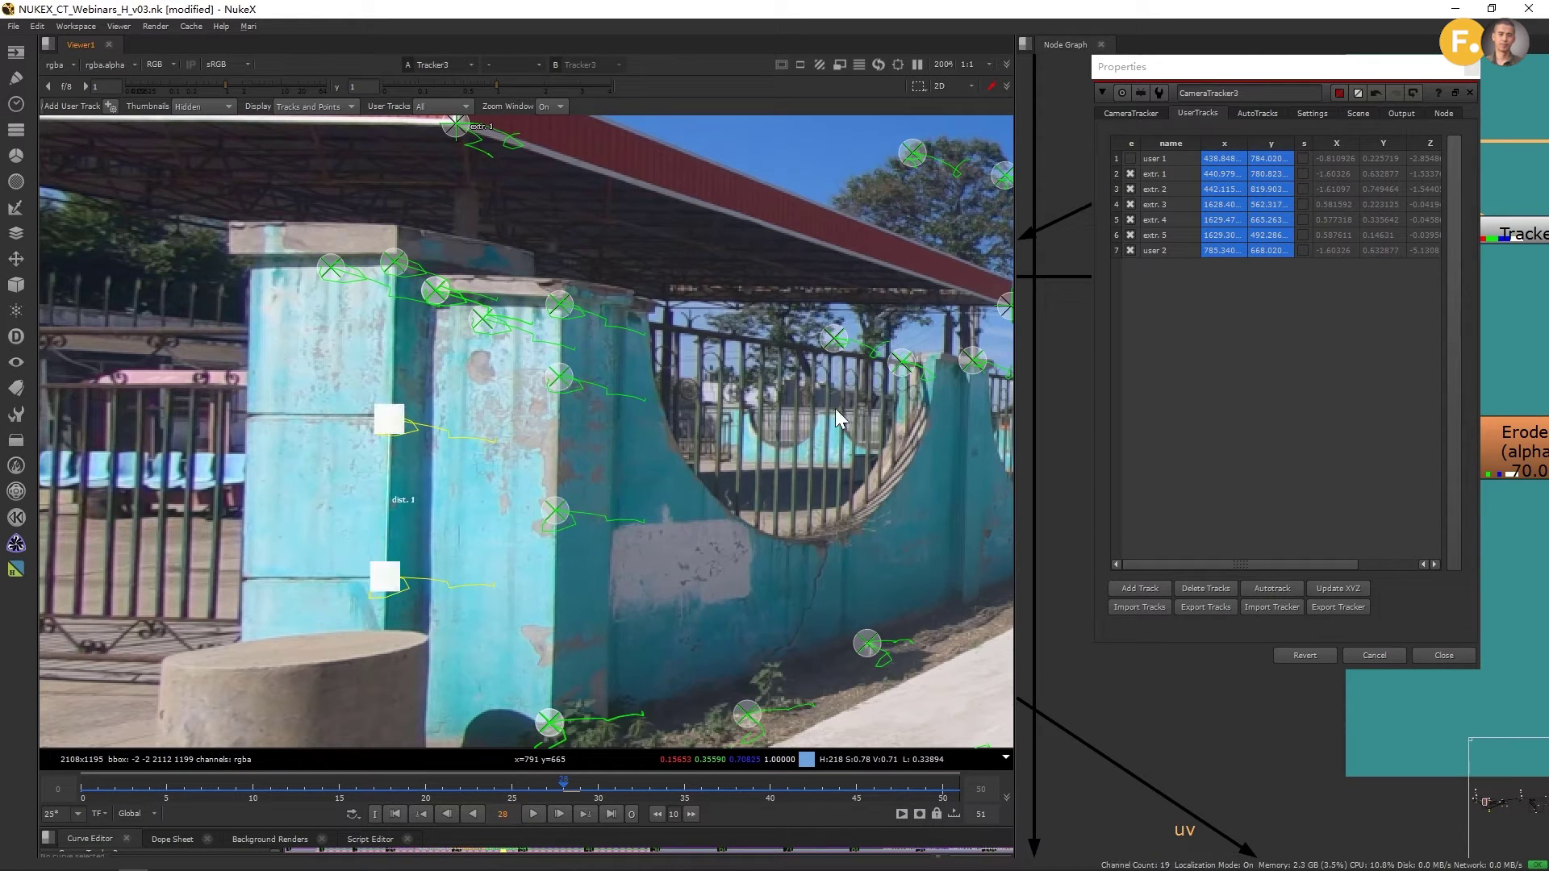
Step: Set the known distance of the dist. 1 scale constraint to 50
left_click(1355, 113)
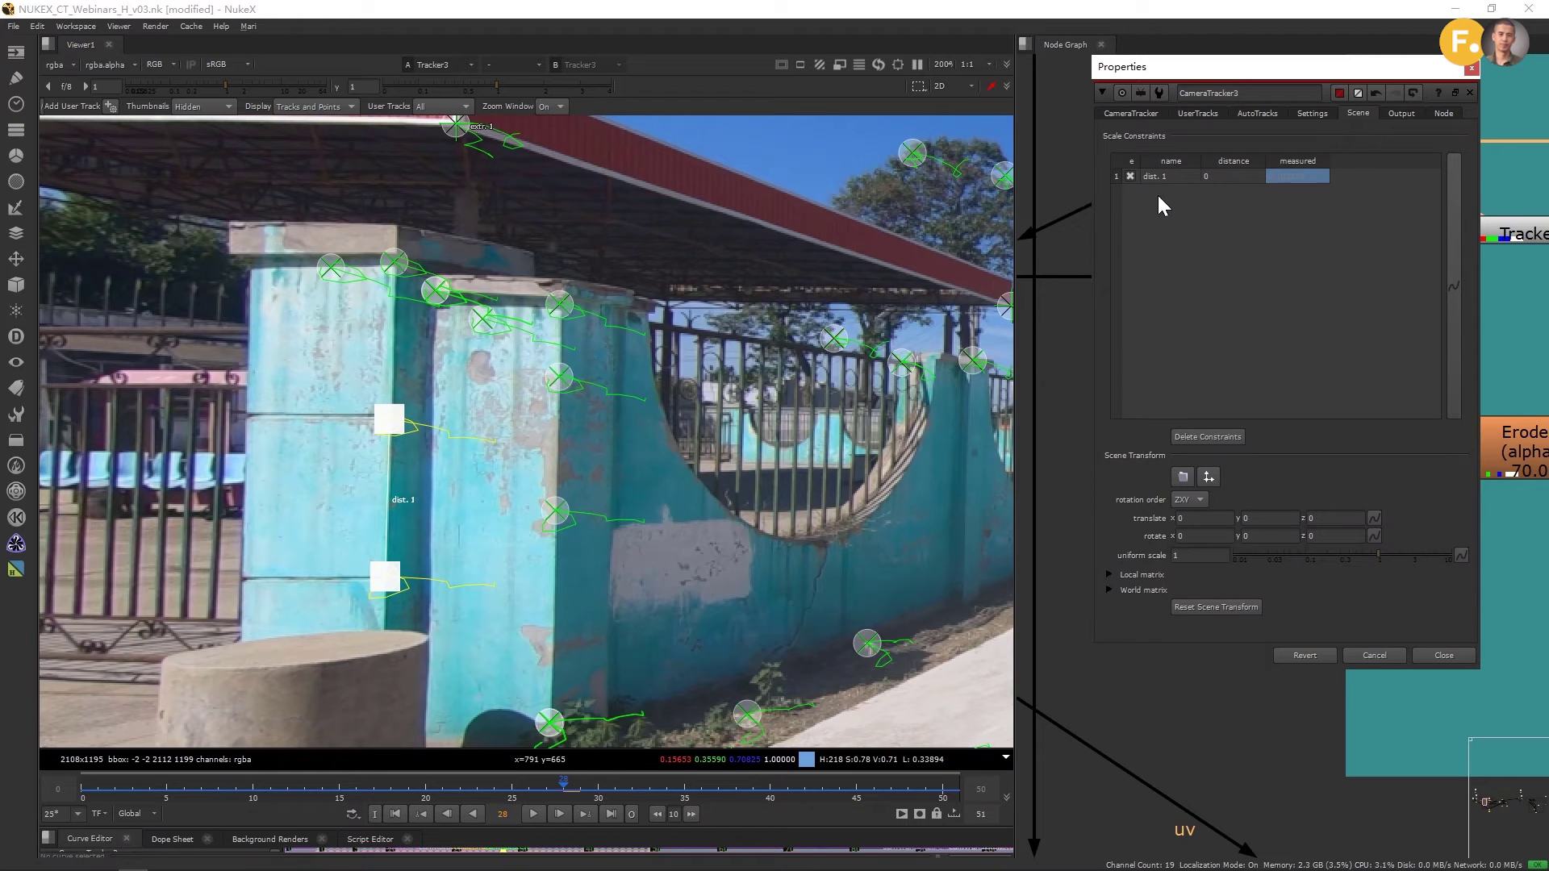
double_click(1210, 177)
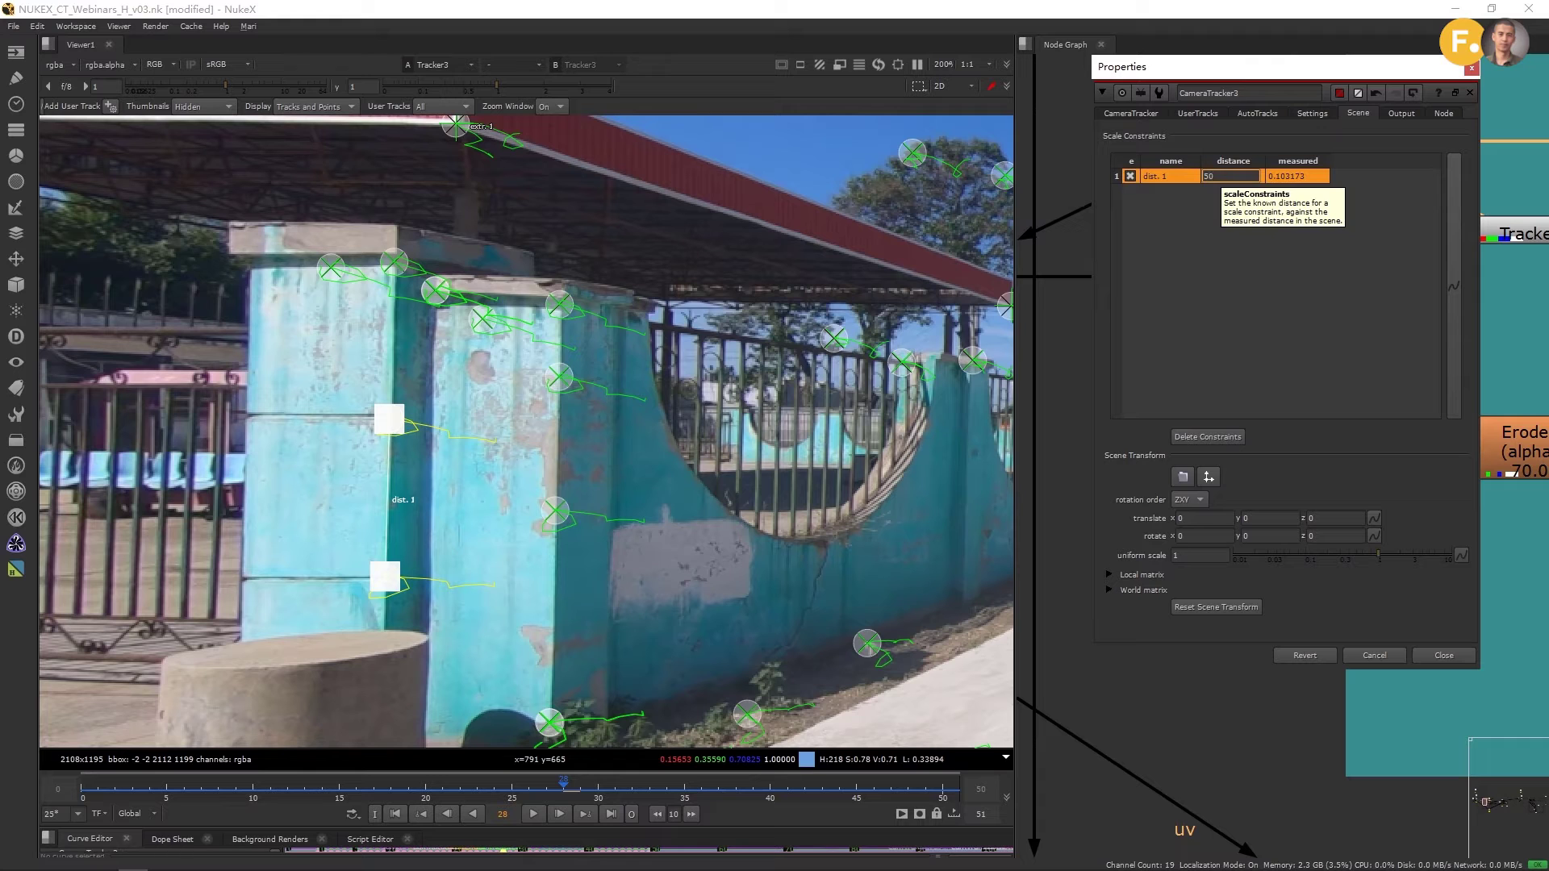
key("Return")
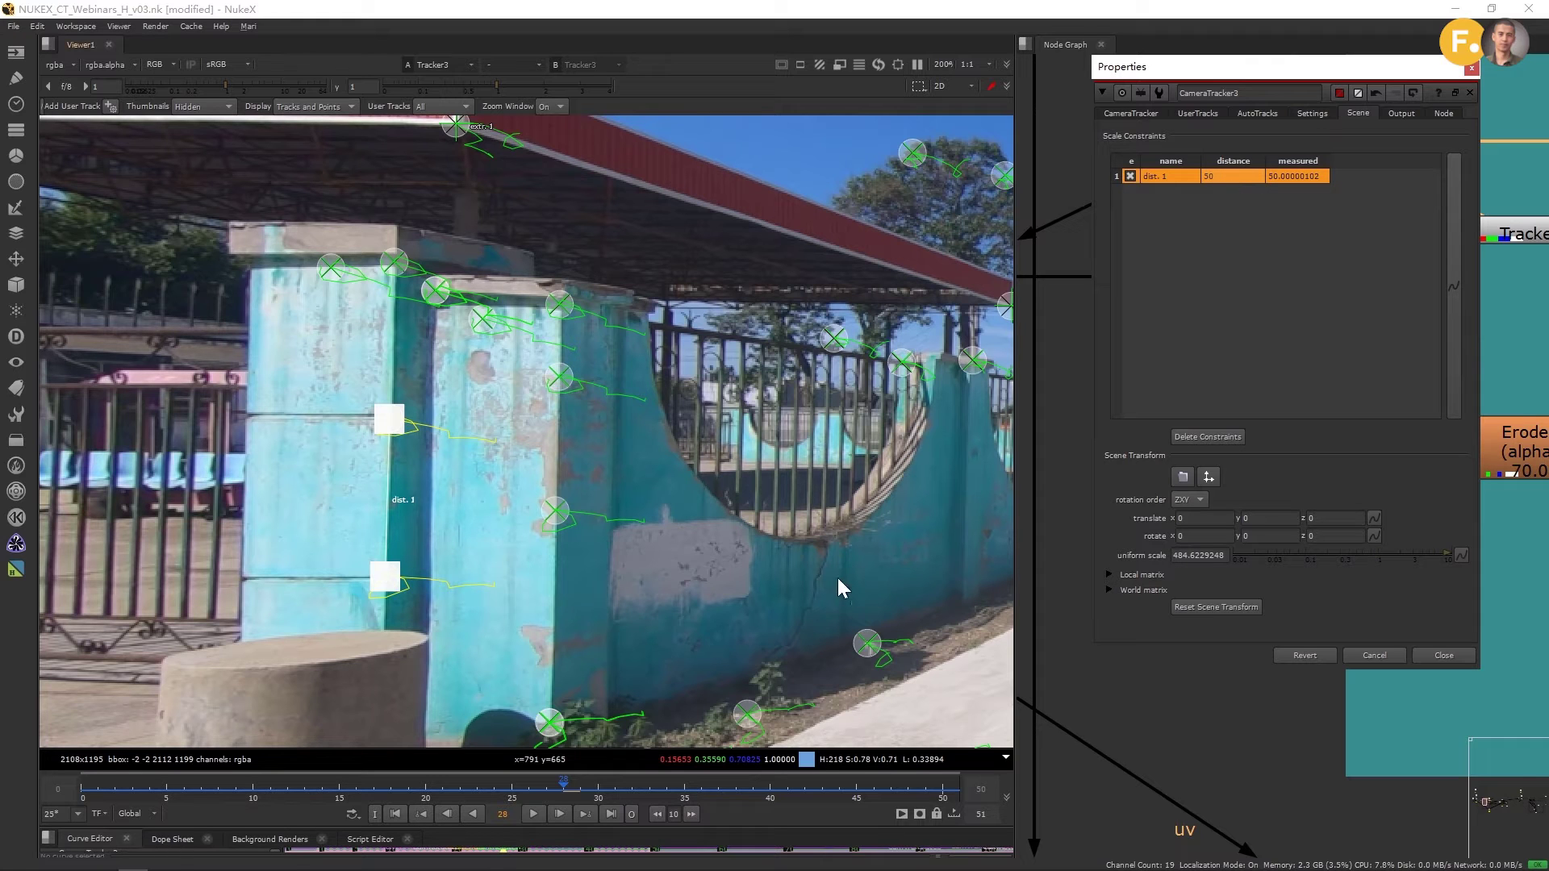
Step: Review the tracks across the full frame, and inspect the scaled point cloud in the 3D view
scroll(499, 508, "down", 2)
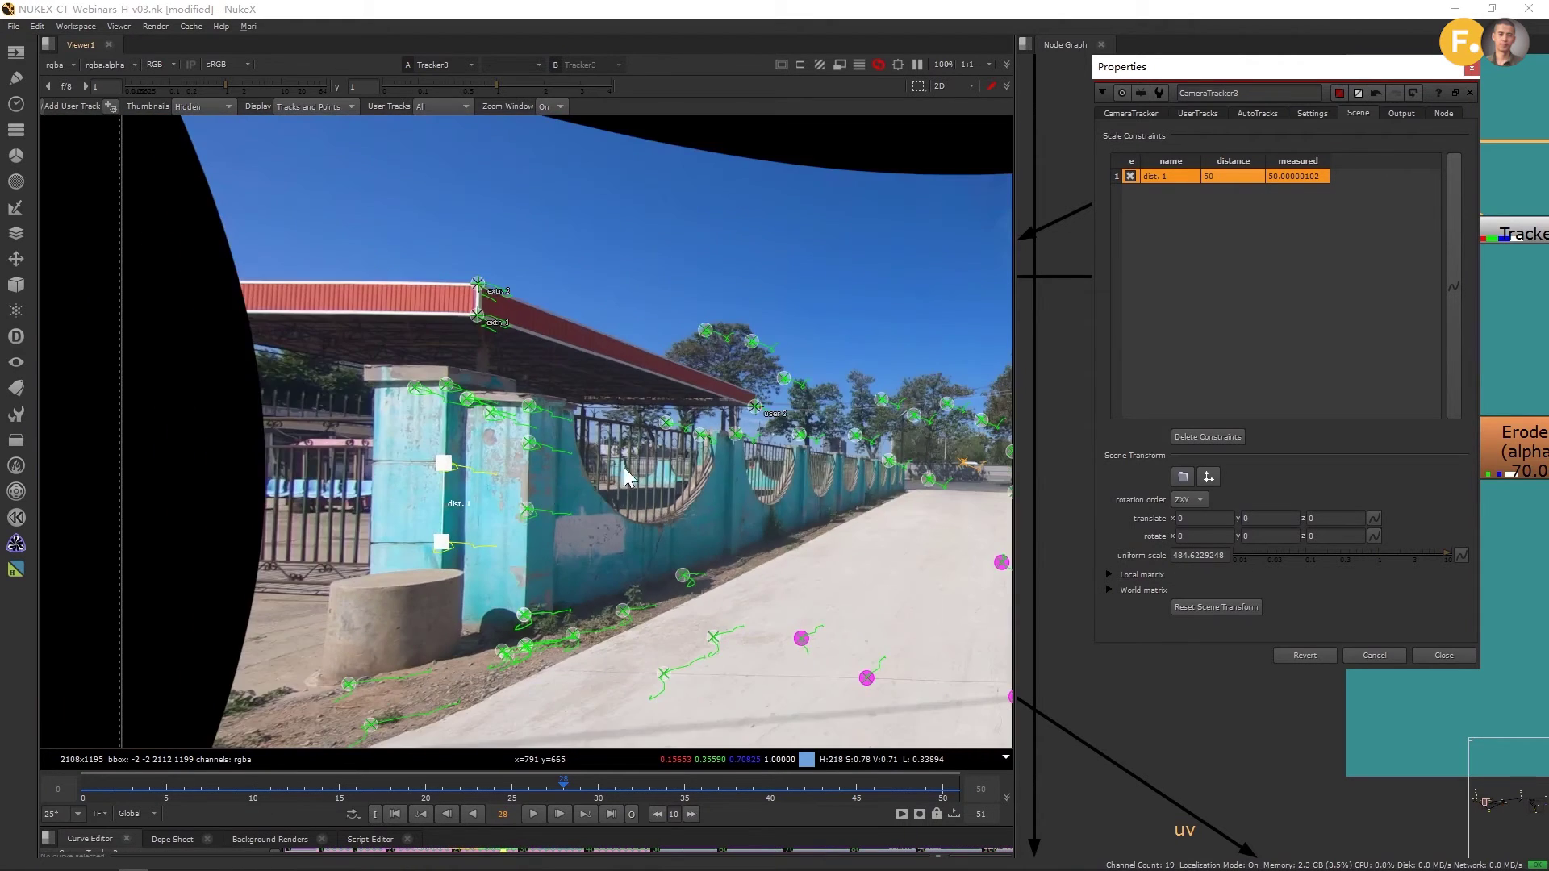
scroll(625, 469, "down", 1)
middle_click_drag(743, 507, 488, 431)
middle_click_drag(654, 480, 598, 473)
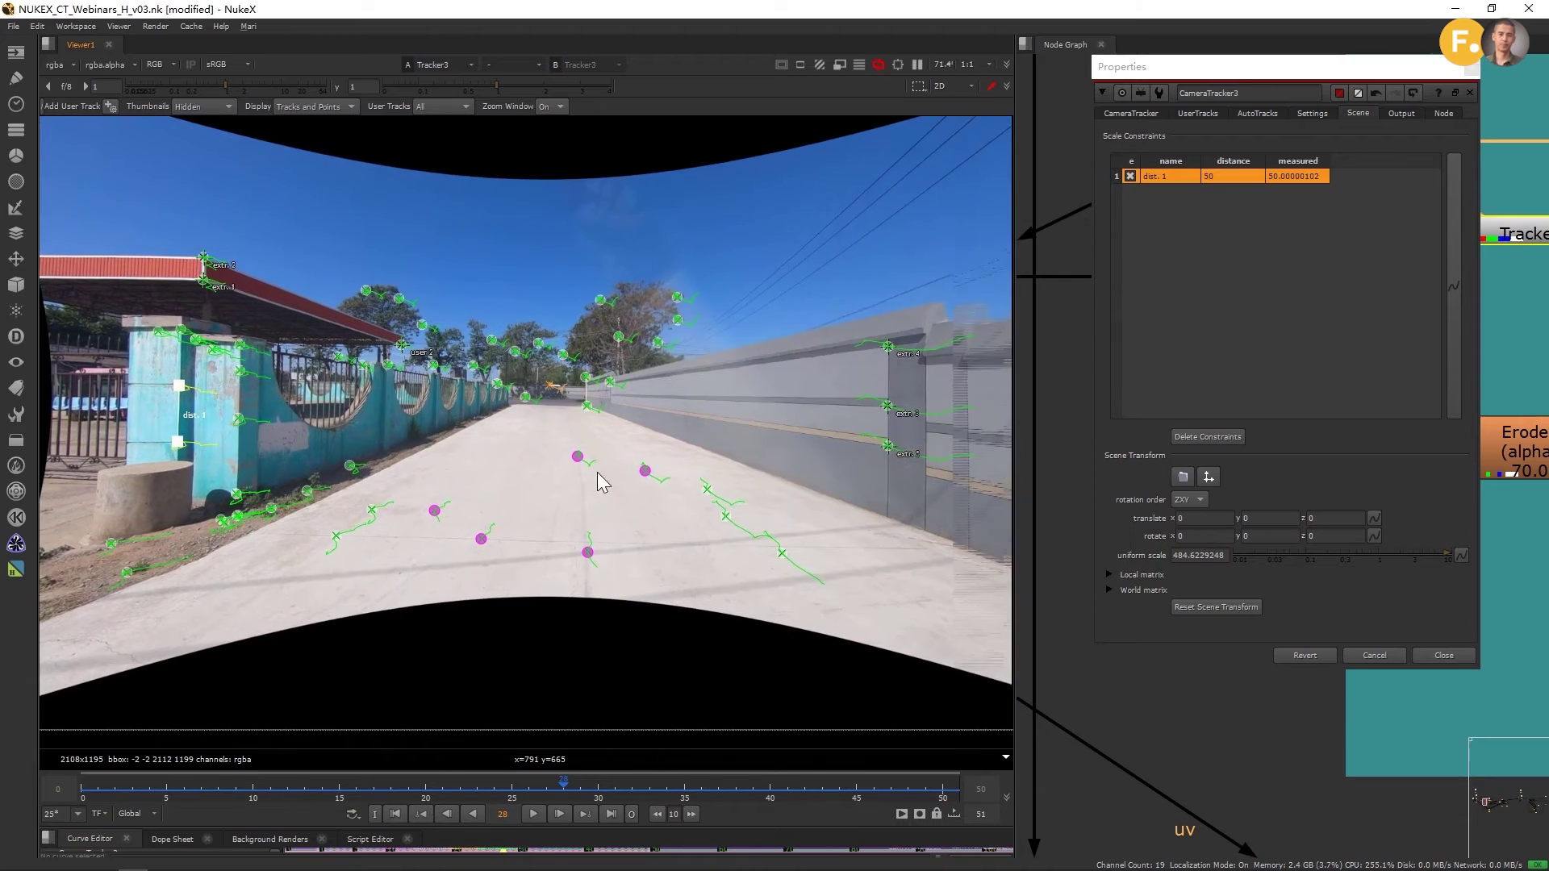
key("Tab")
left_click_drag(594, 502, 645, 565, "ctrl")
scroll(681, 491, "down", 15)
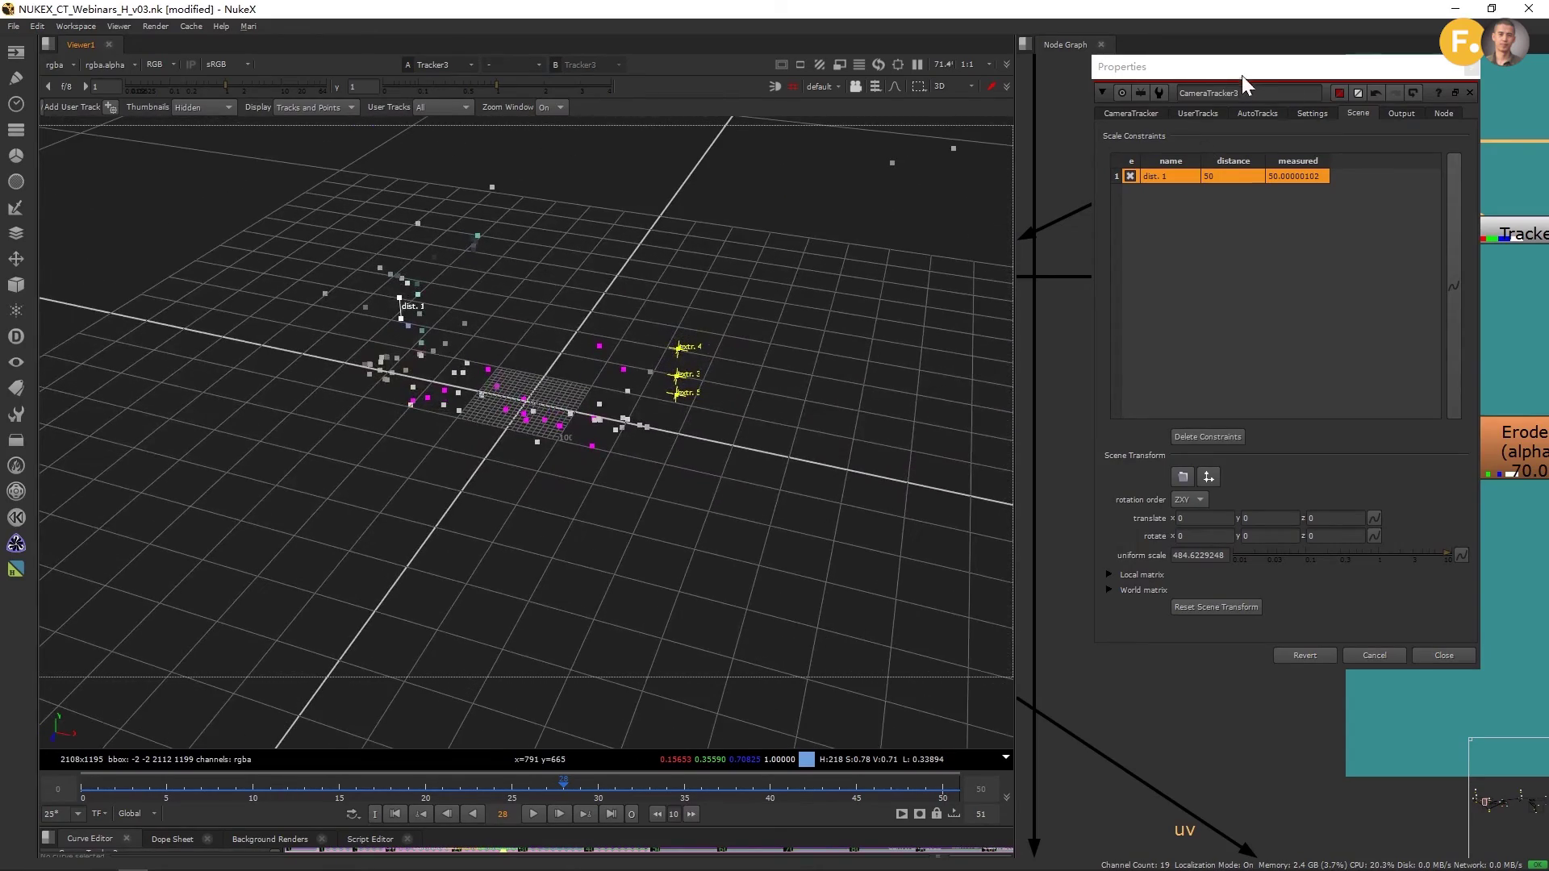
Step: Enable Show 3D marker for the camera tracker's points and move the properties window clear of the CameraTracker3 node
left_click_drag(1241, 73, 1159, 93)
left_click(1228, 135)
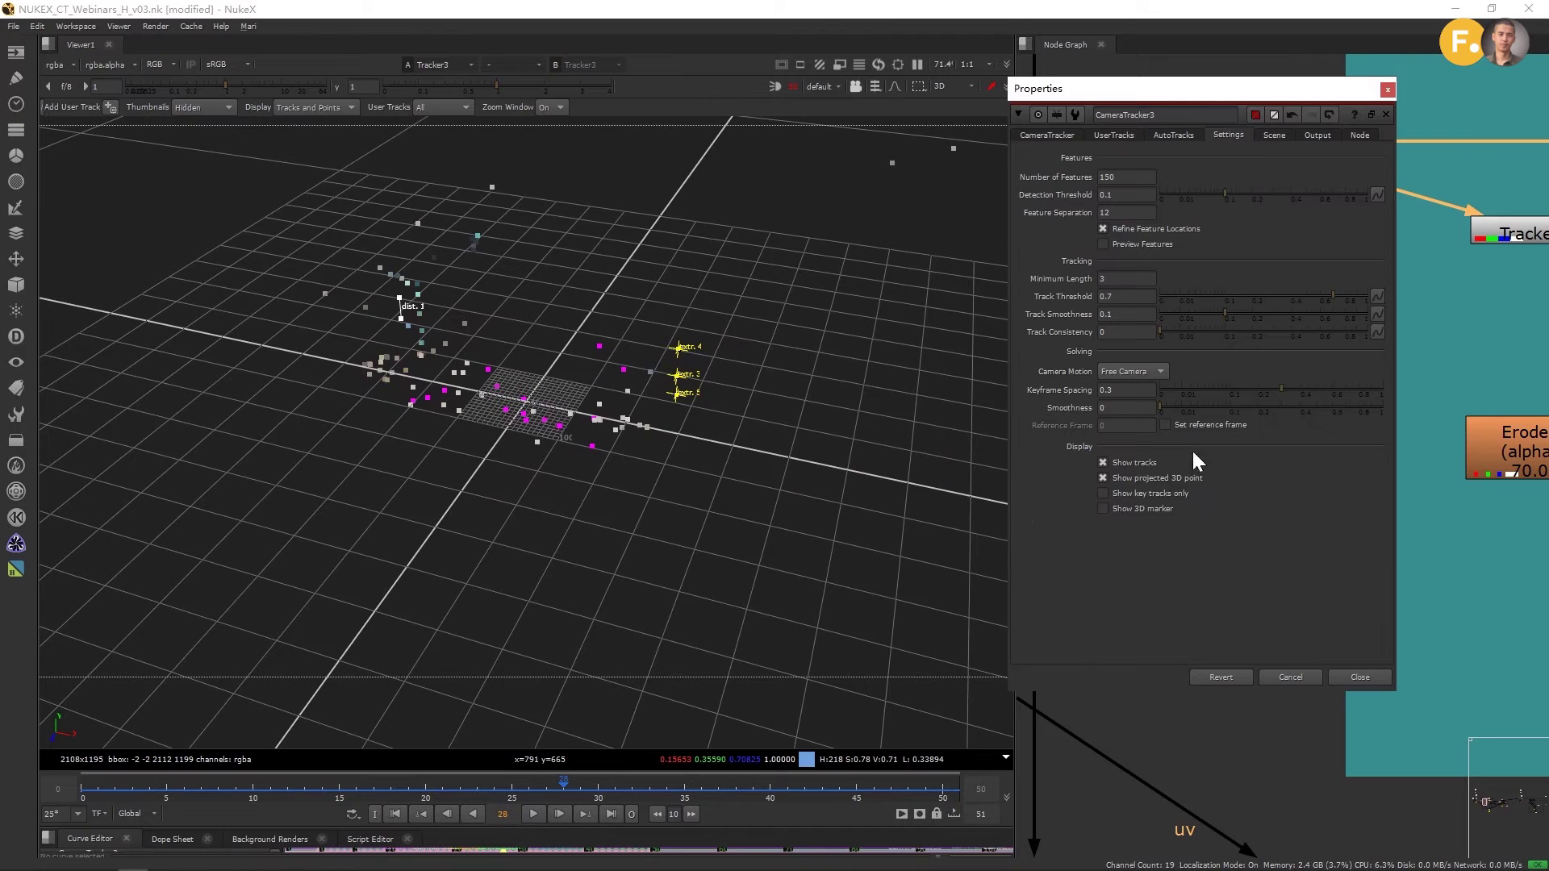
left_click(1127, 508)
mouse_move(665, 497)
left_mouse_down("ctrl")
mouse_move(516, 446)
mouse_move(568, 508)
mouse_move(589, 492)
left_mouse_up("ctrl")
left_click_drag(1224, 92, 1051, 584)
Step: Connect CameraTracker3 to viewer inputs 1 and 2, and display input 1
scroll(1226, 371, "up", 2)
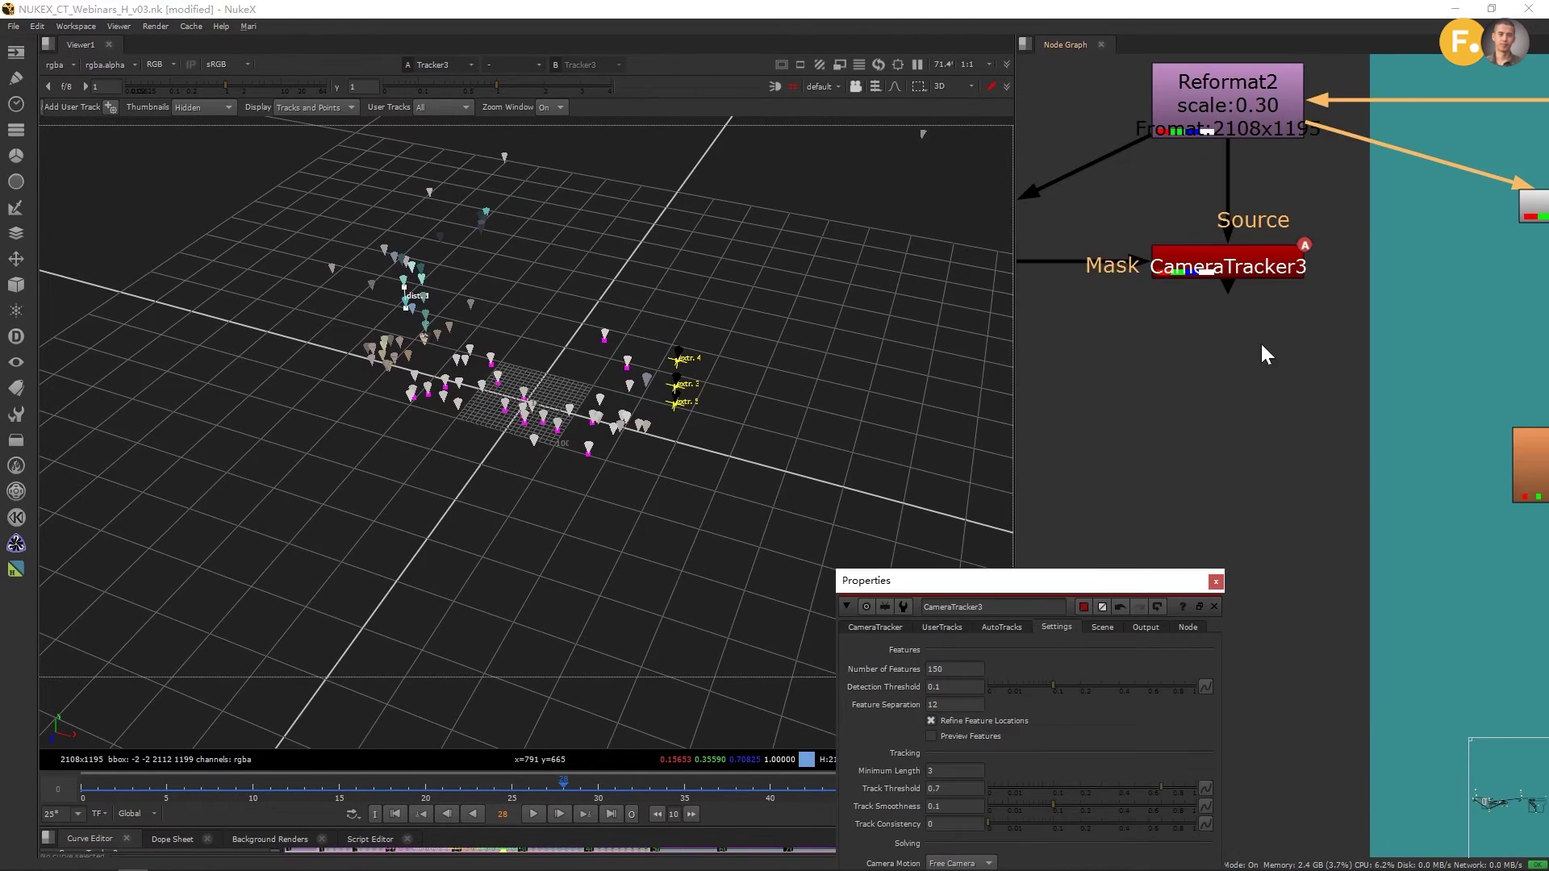
left_click(1235, 257)
key("1")
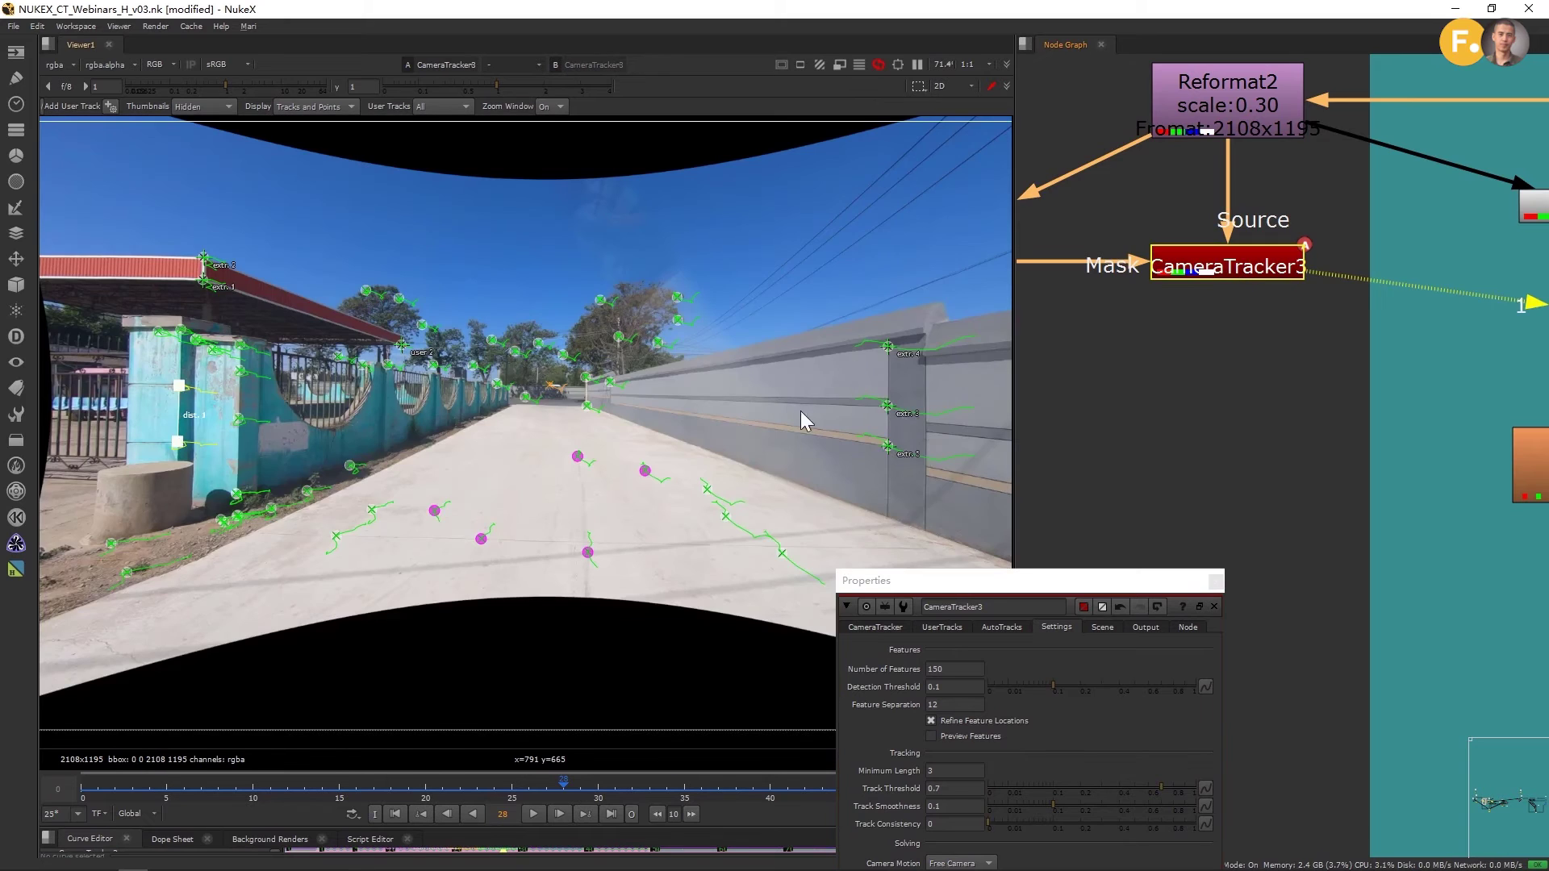
left_click_drag(1226, 263, 1228, 271)
left_click(1227, 271, "shift")
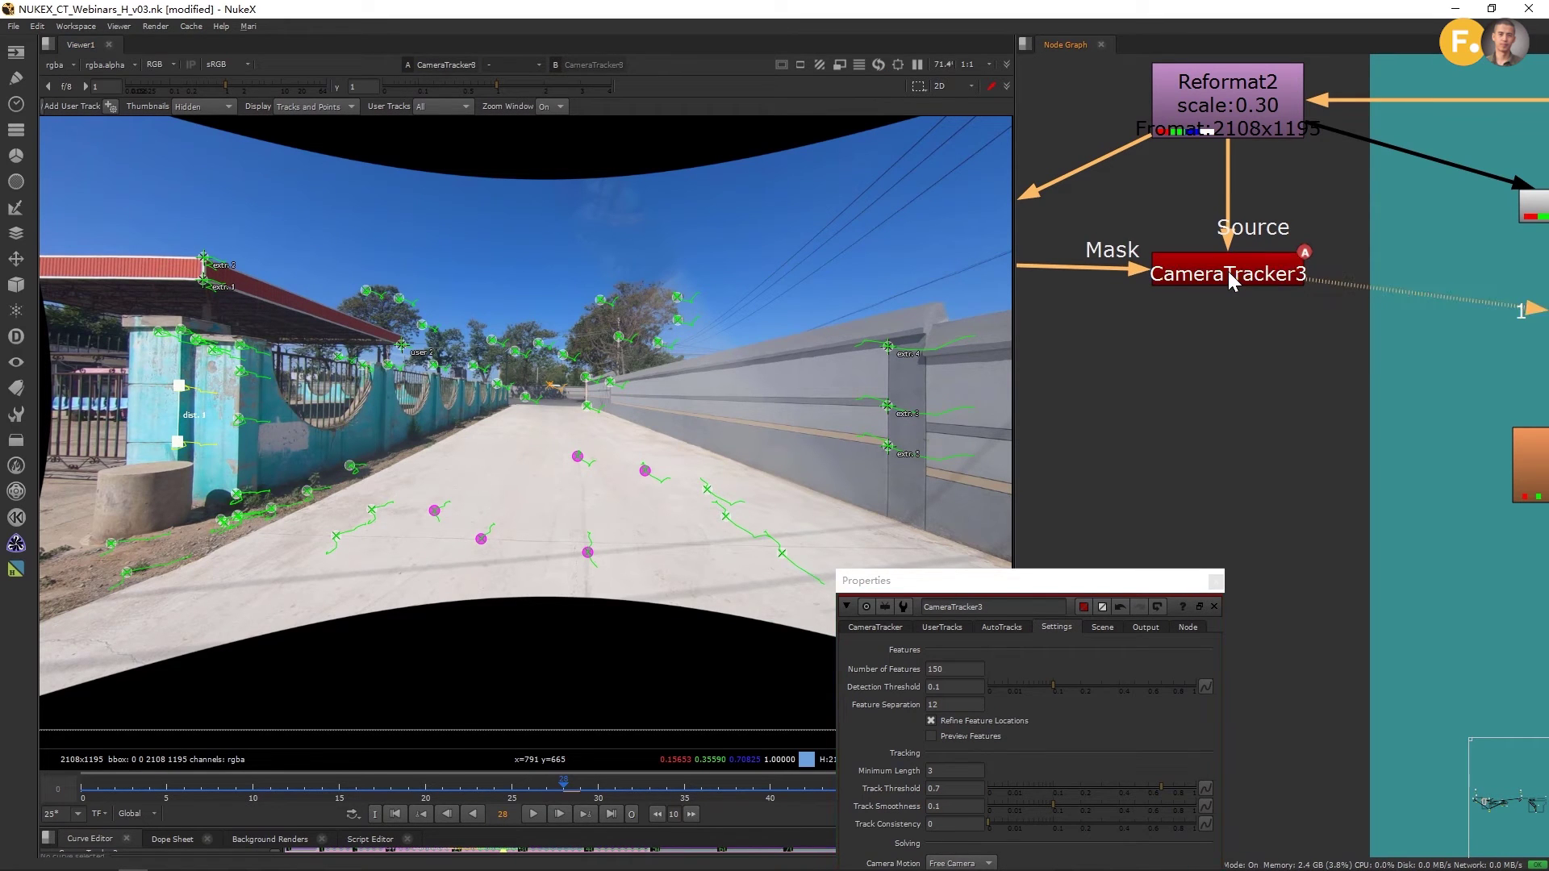
key("2")
left_click(1231, 275)
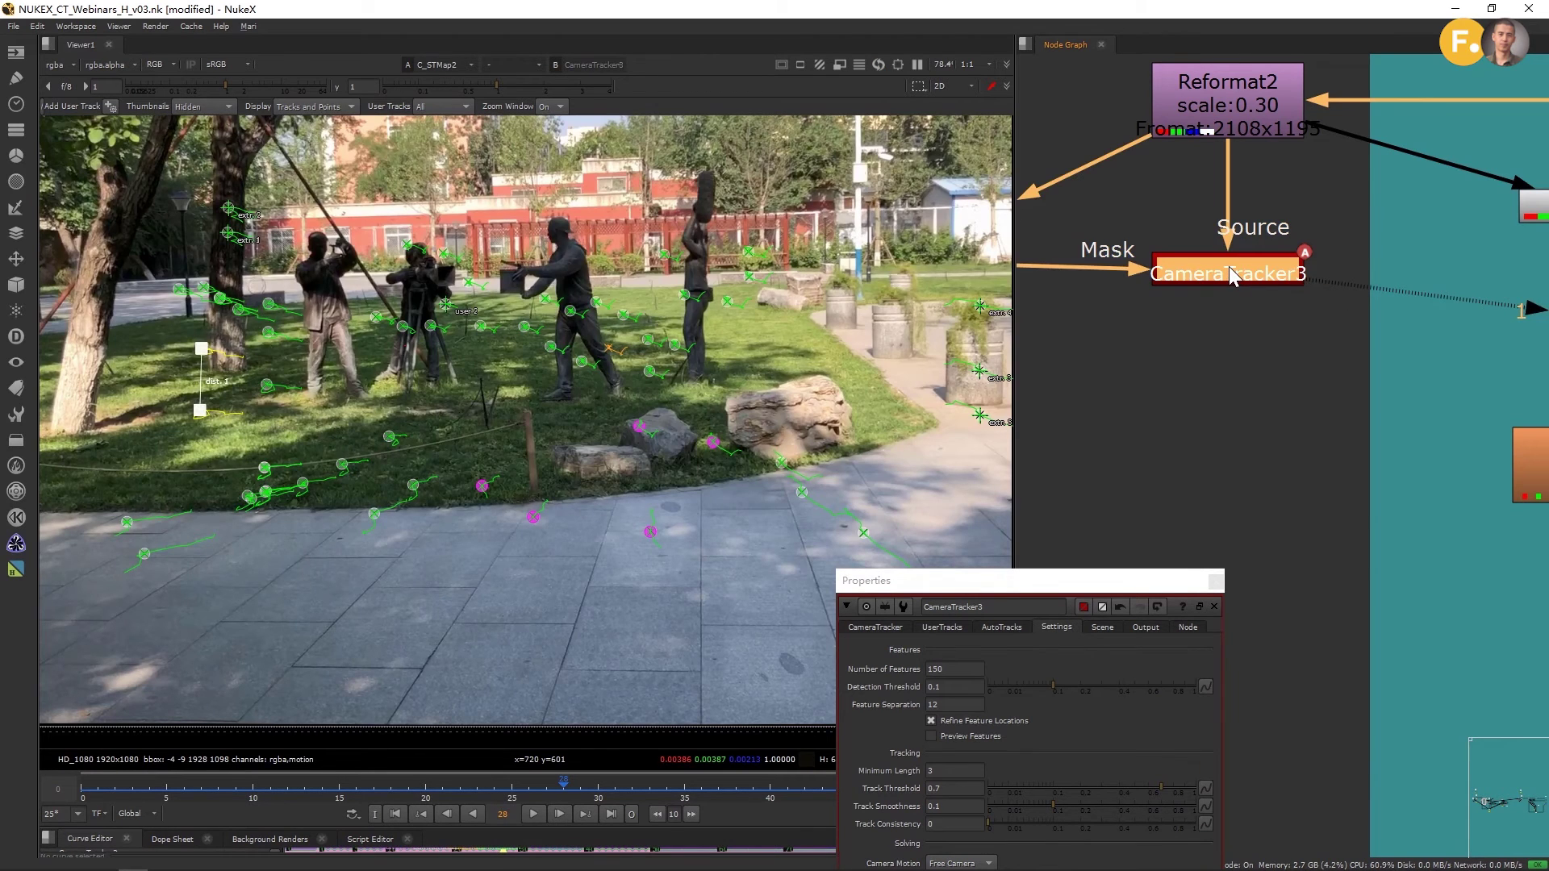
key("1")
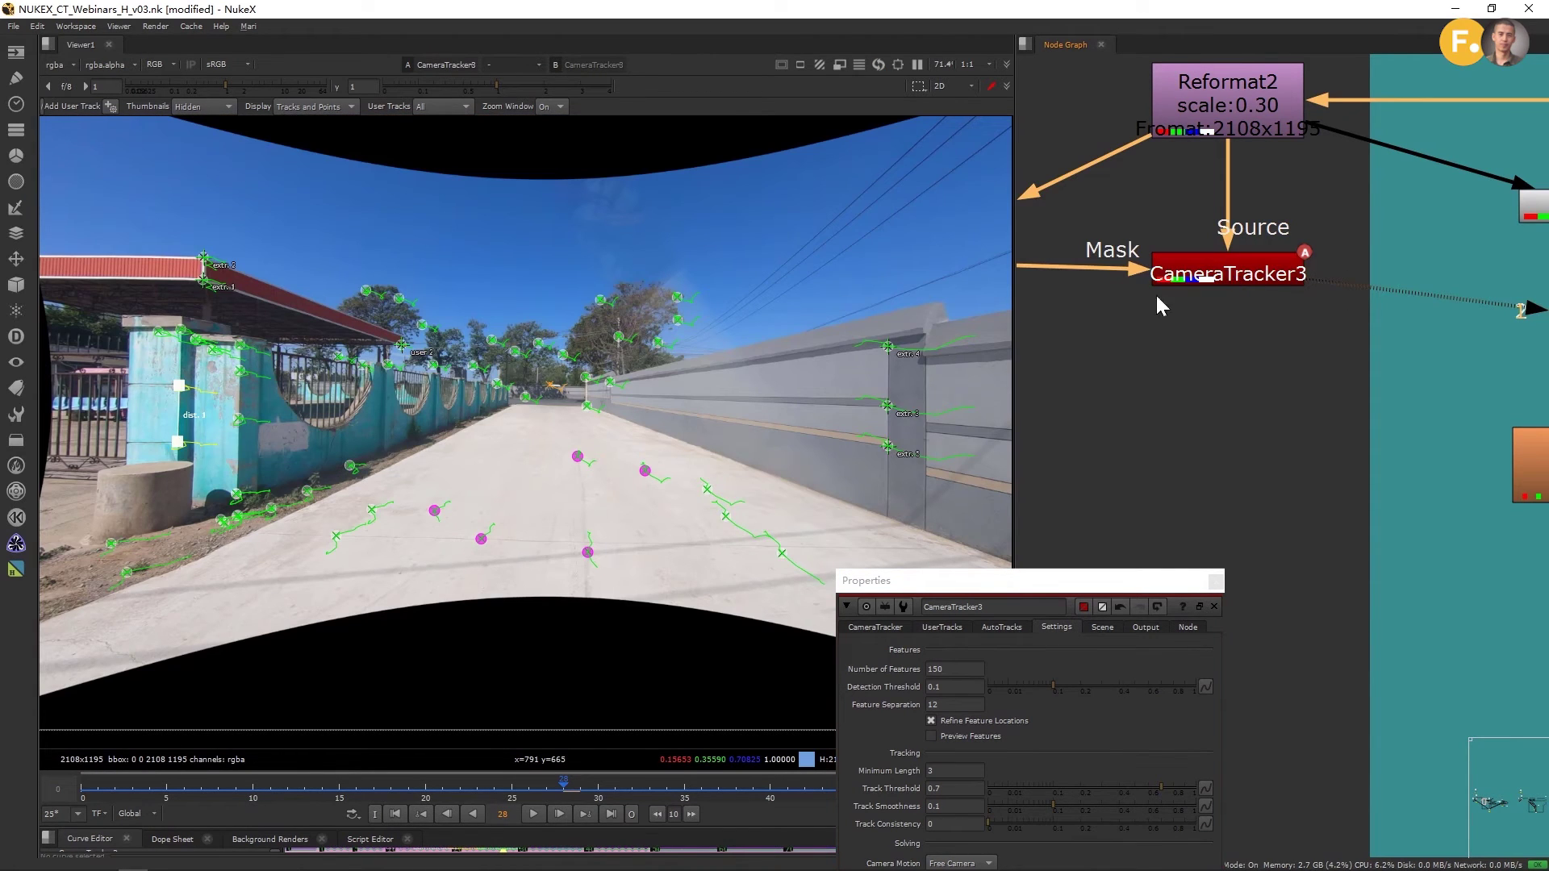
Step: Set the viewer's A/B compare mode to under and switch to the 3D view to overlay the footage
left_click(512, 65)
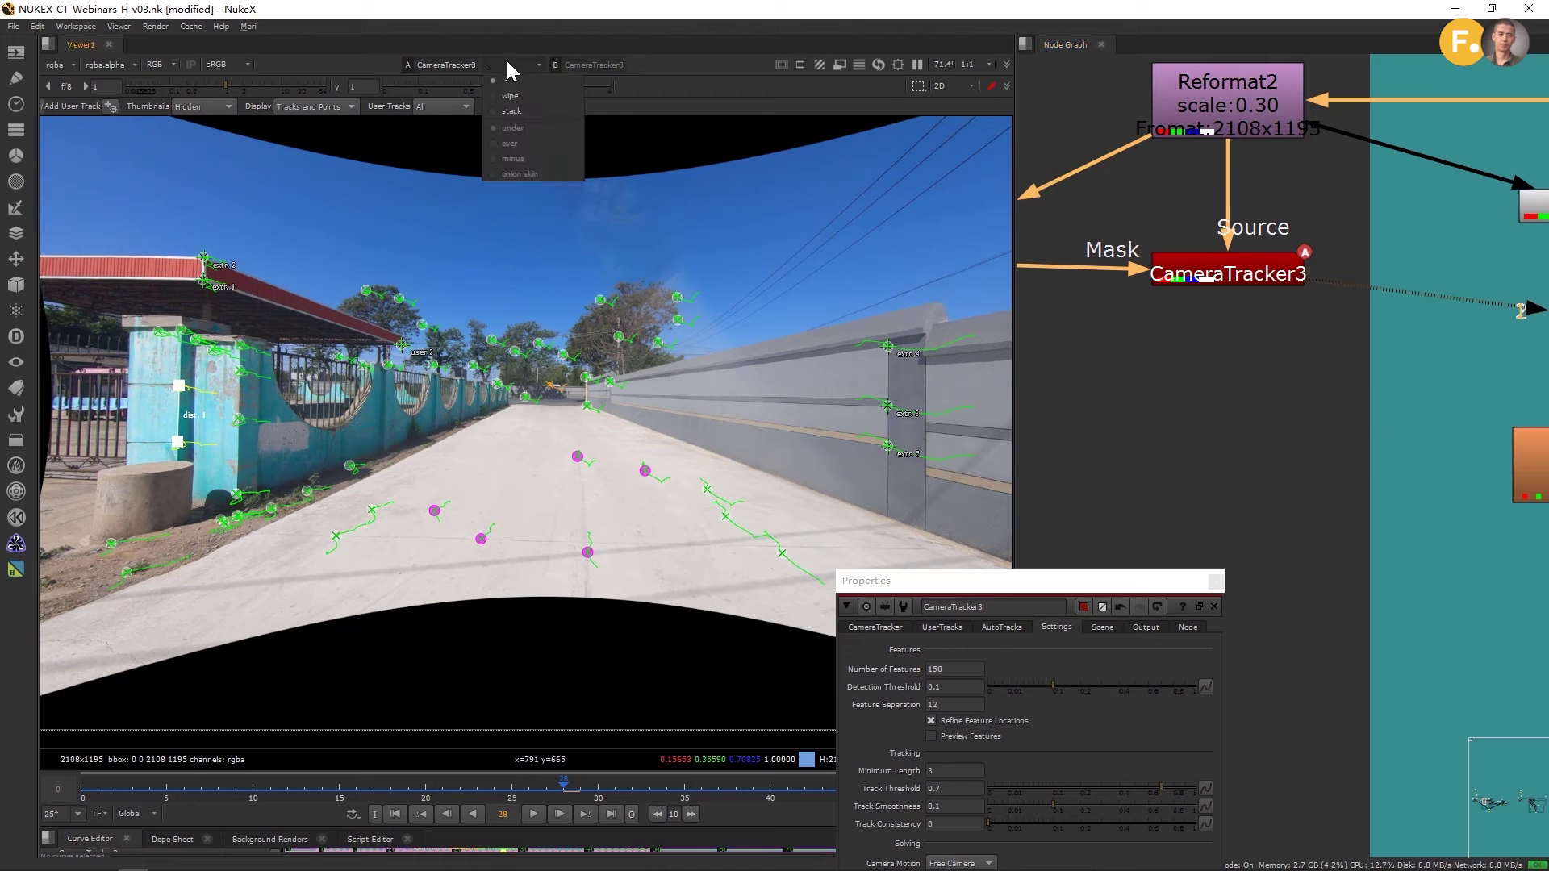
left_click(518, 127)
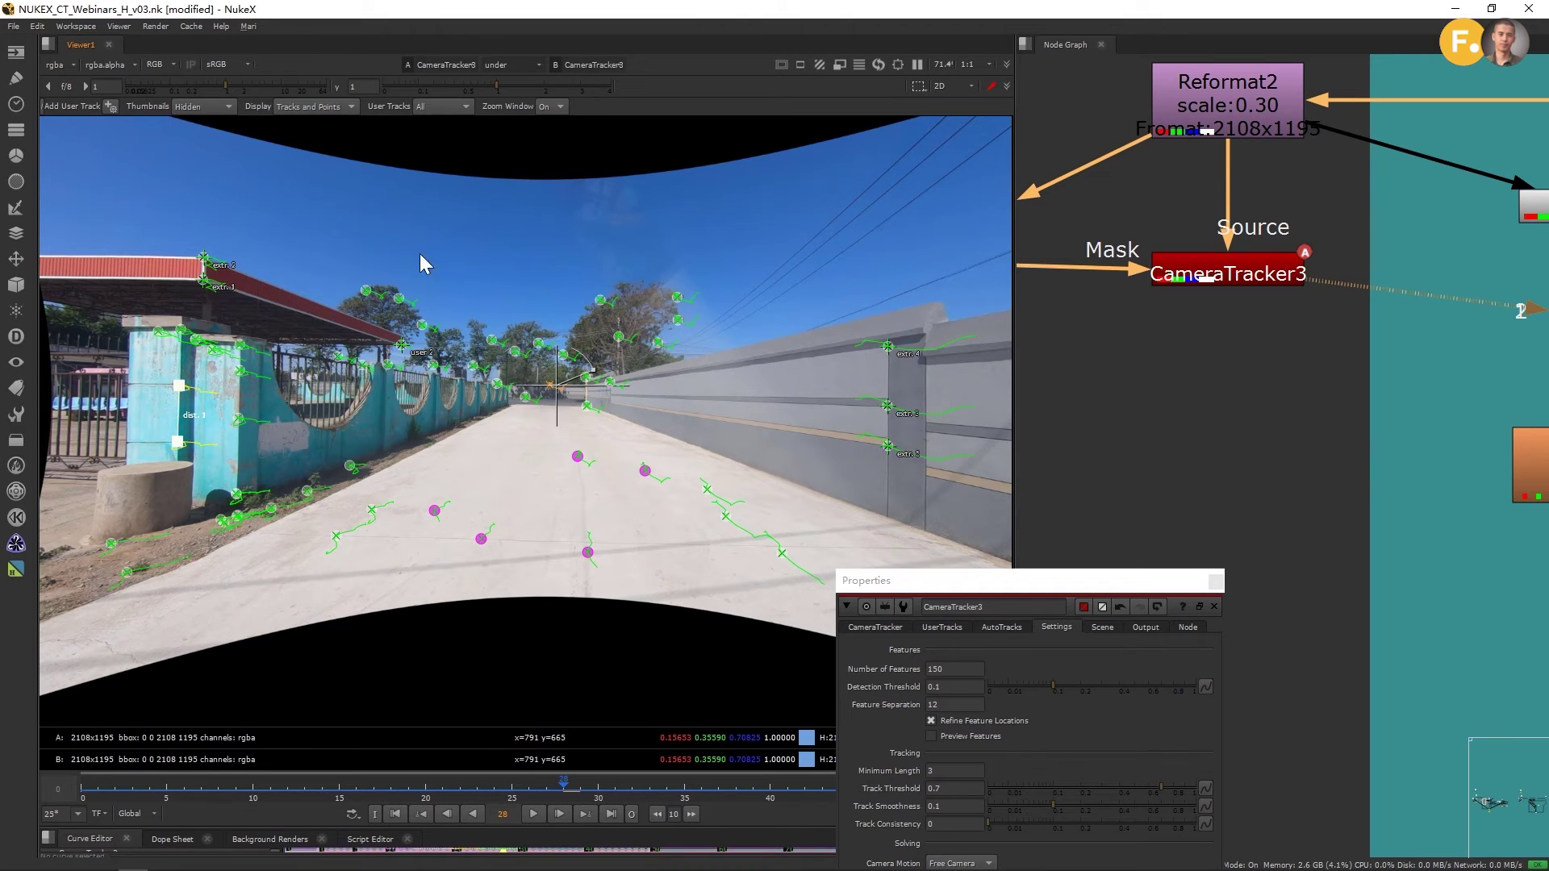
left_click(942, 87)
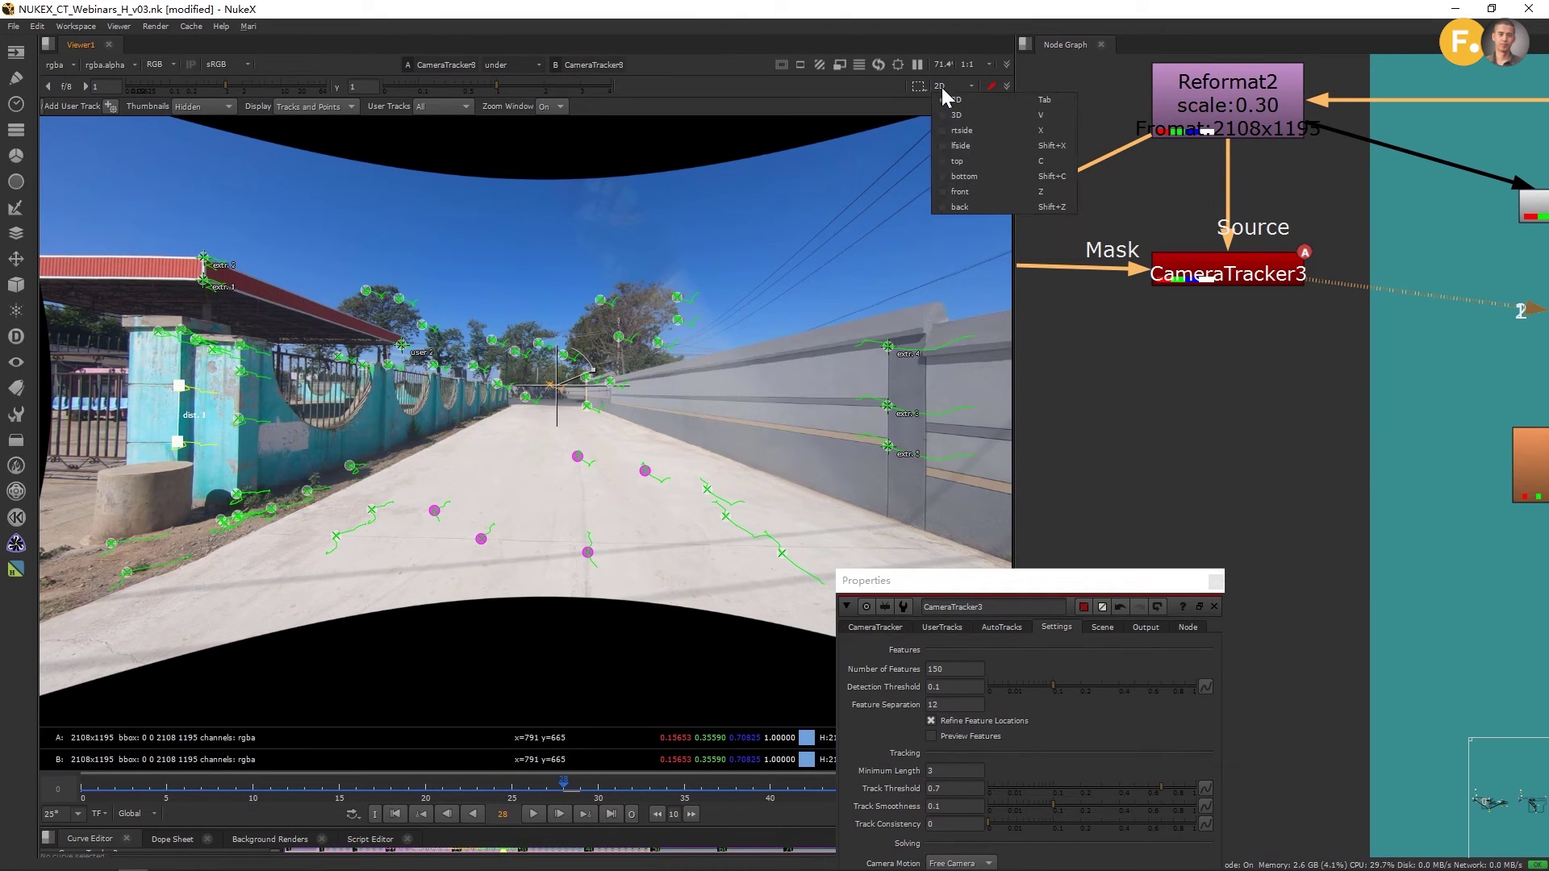
left_click(950, 121)
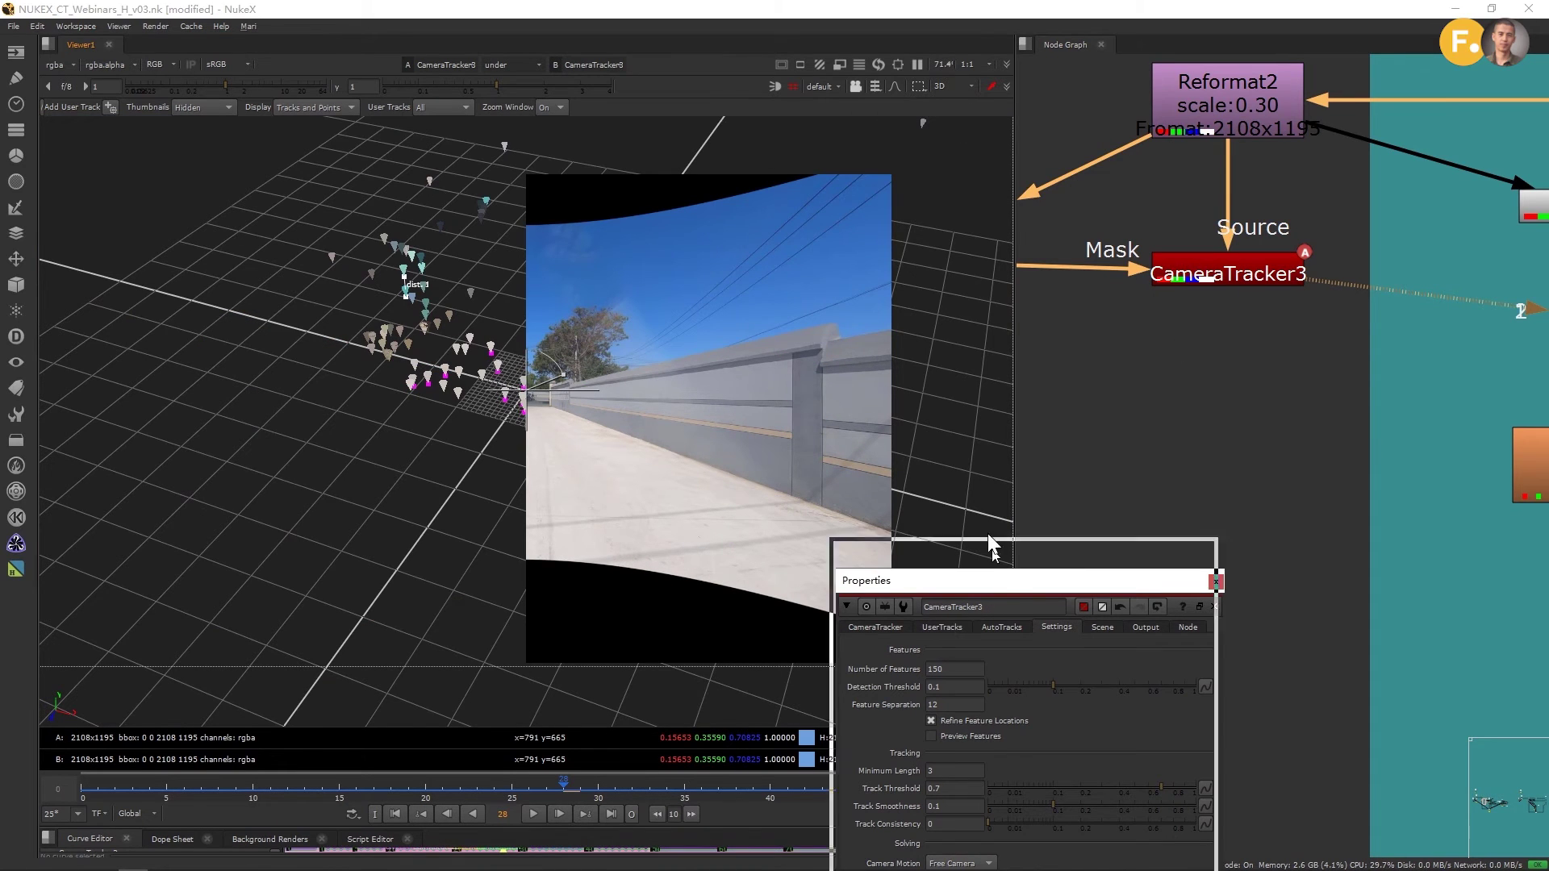
Step: Export a Camera node with linked output from CameraTracker3 and move the properties window clear of the viewer image
left_click_drag(990, 581, 854, 106)
left_click(739, 152)
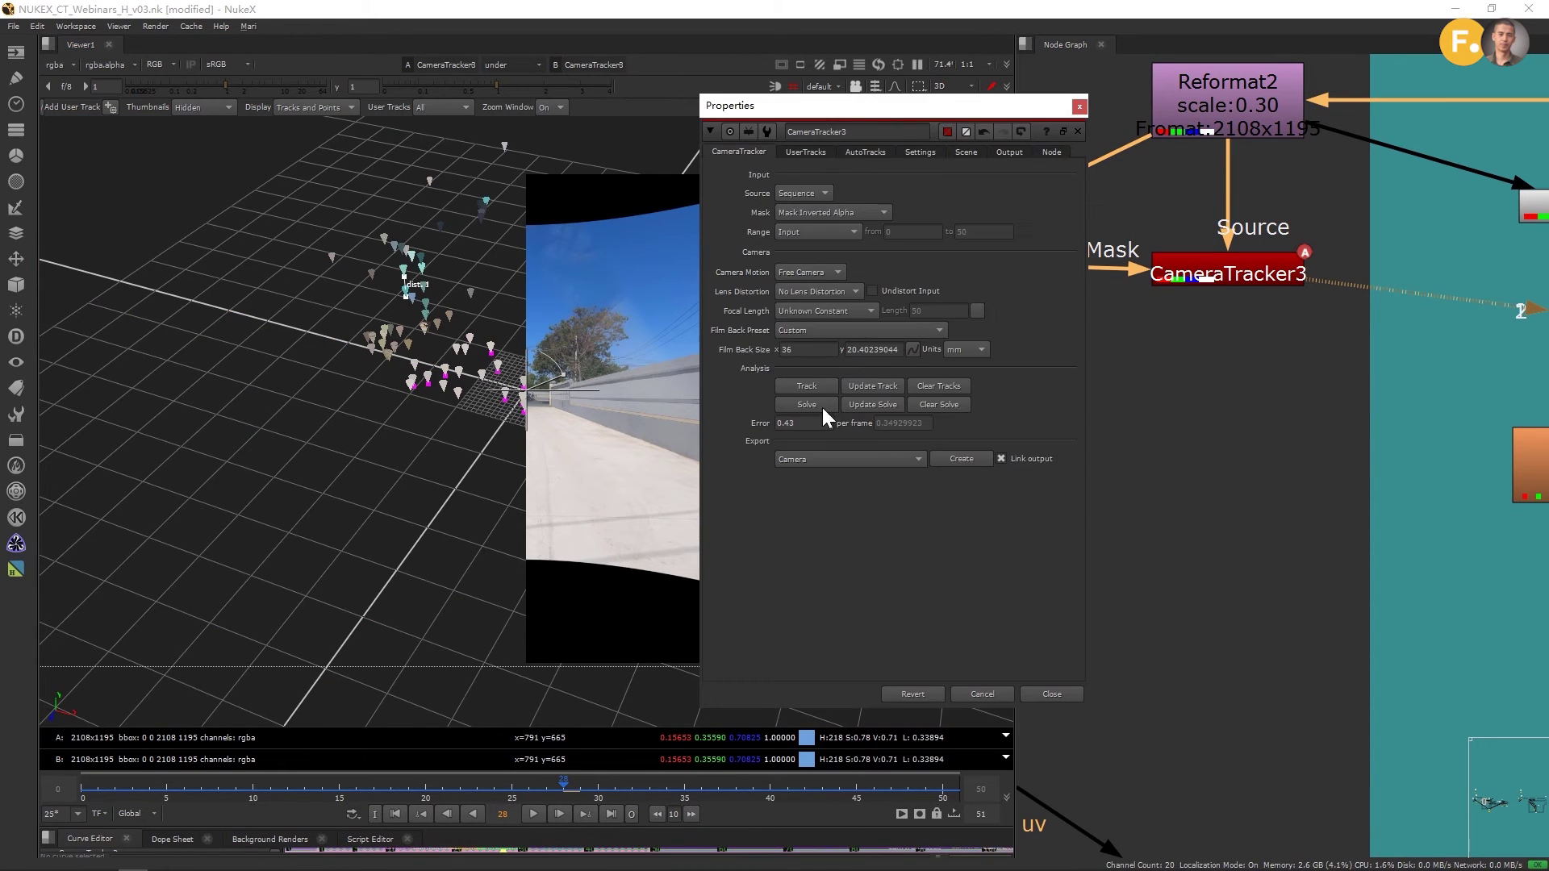
left_click(943, 465)
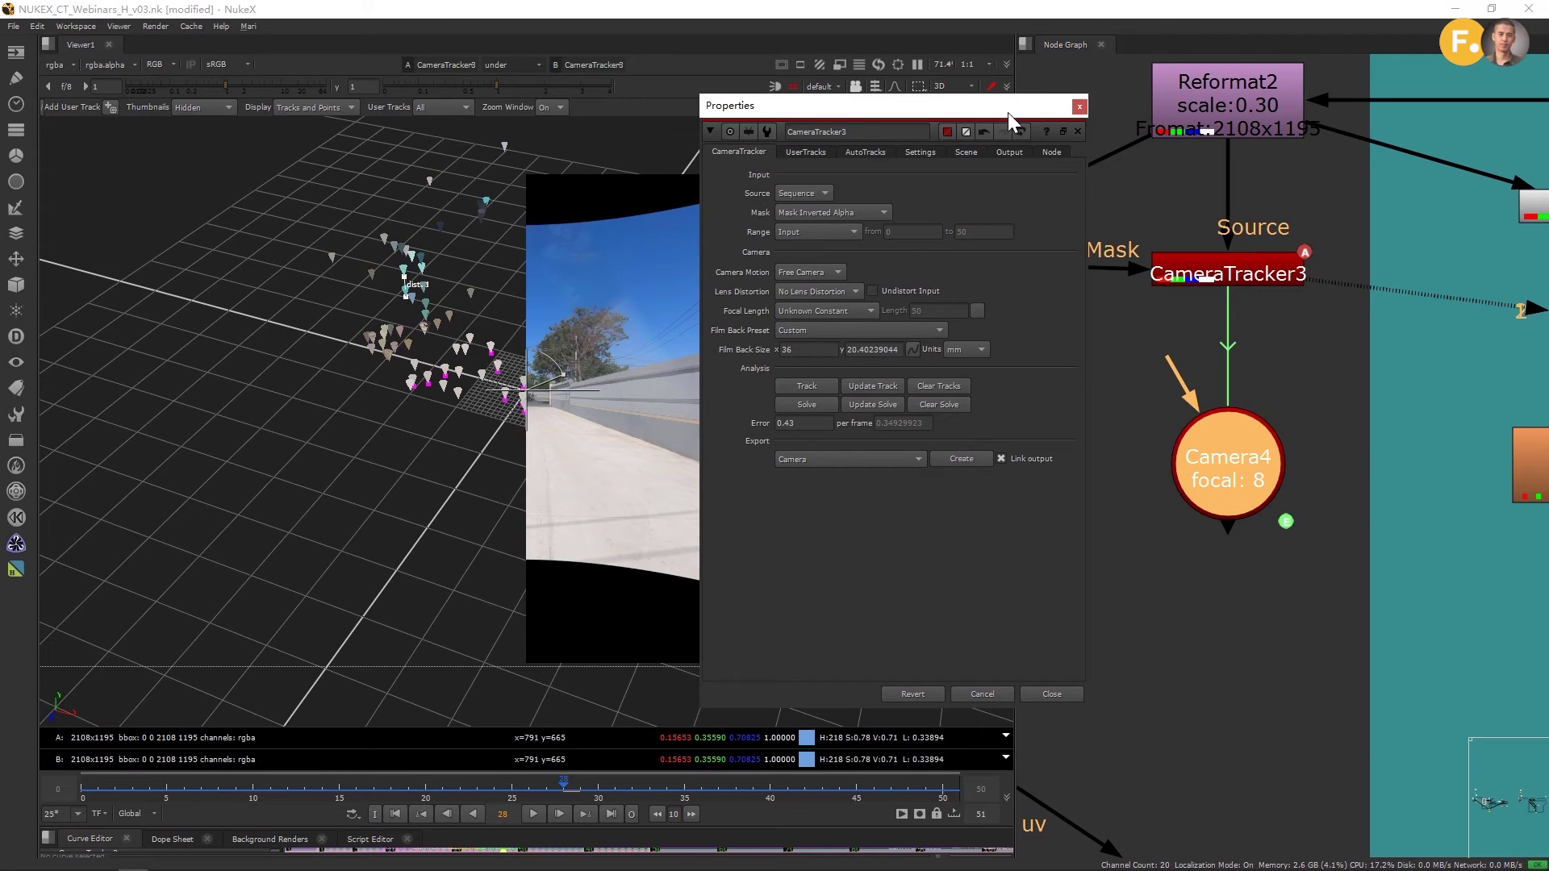
left_click_drag(1008, 113, 1014, 634)
Step: Open the Camera4 node's properties and set the 3D viewer to look through Camera4
left_click(855, 86)
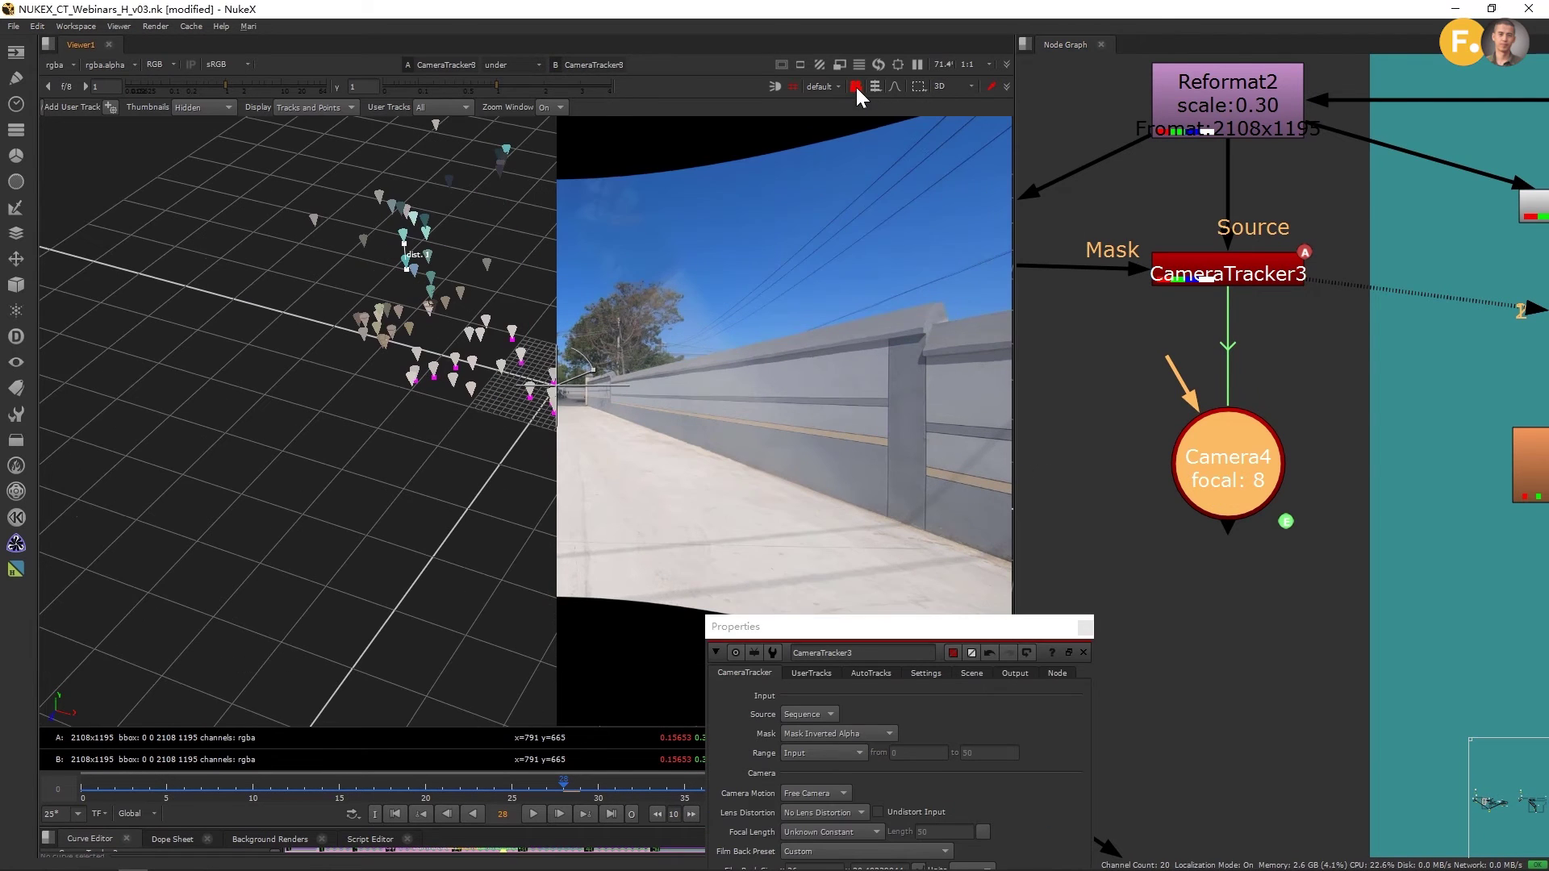
left_click(825, 87)
double_click(1241, 473)
left_click_drag(1044, 296, 1259, 637)
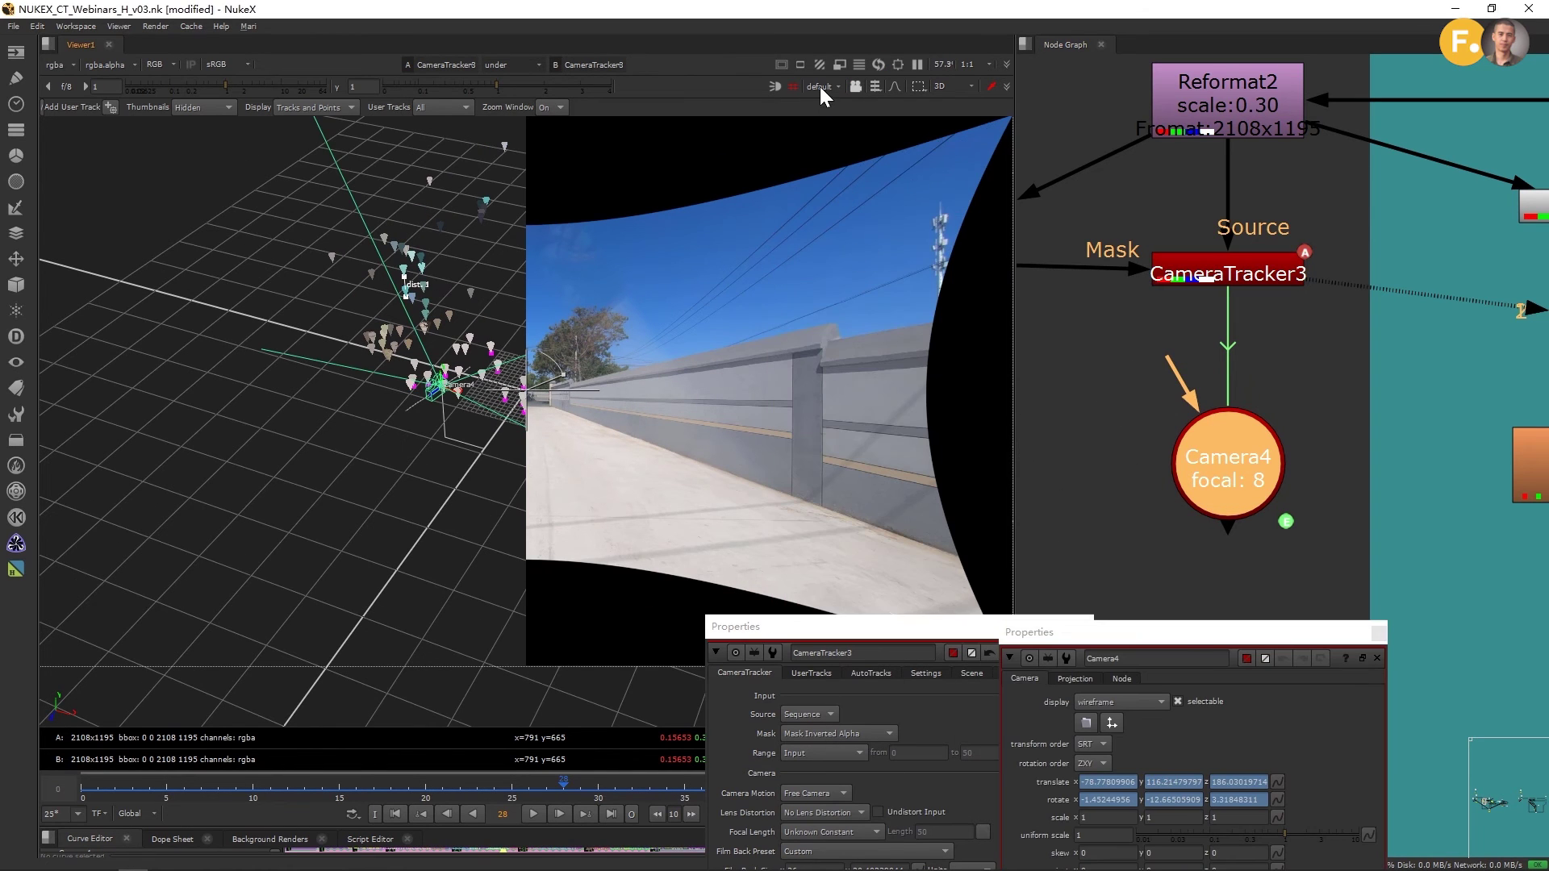
left_click(821, 86)
left_click(839, 118)
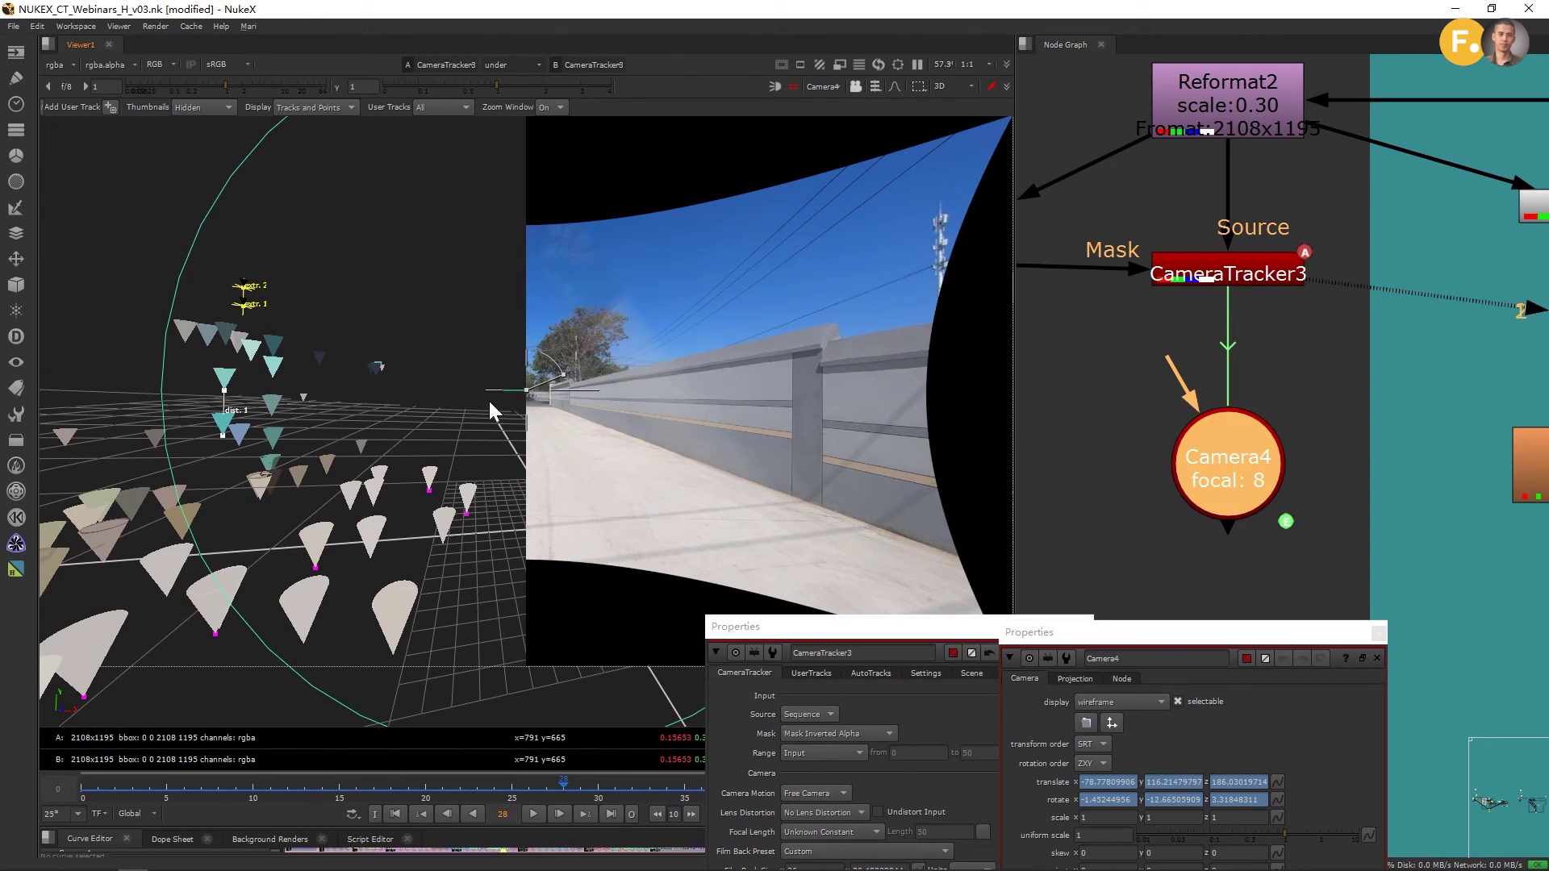
Step: Extend the viewer's wipe across the whole footage frame and set the A/B compare mode to over
left_click_drag(520, 385, 53, 392)
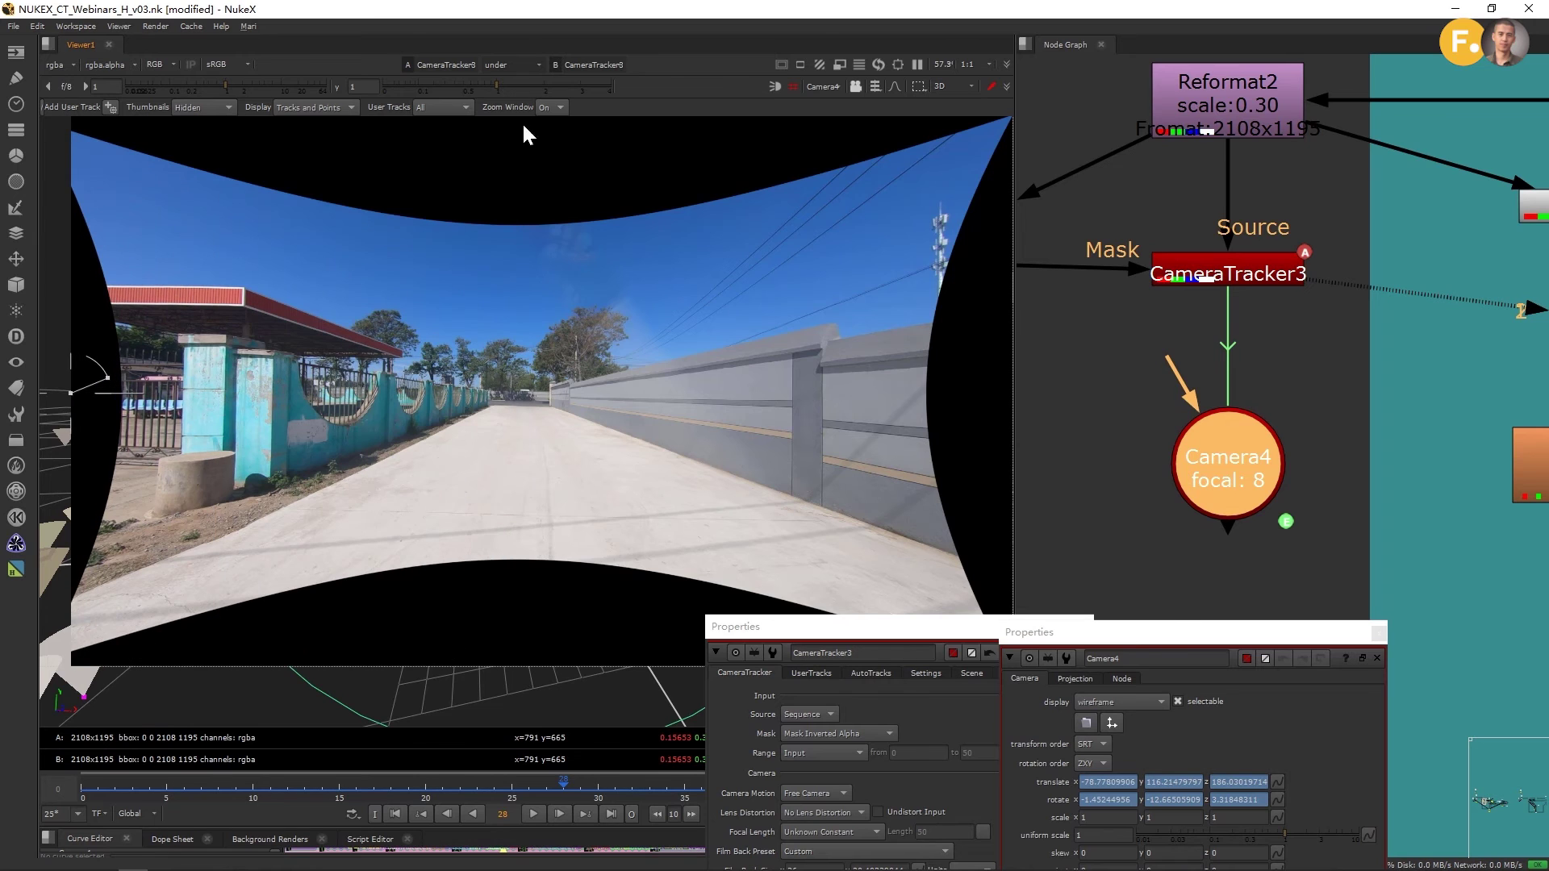
left_click(507, 62)
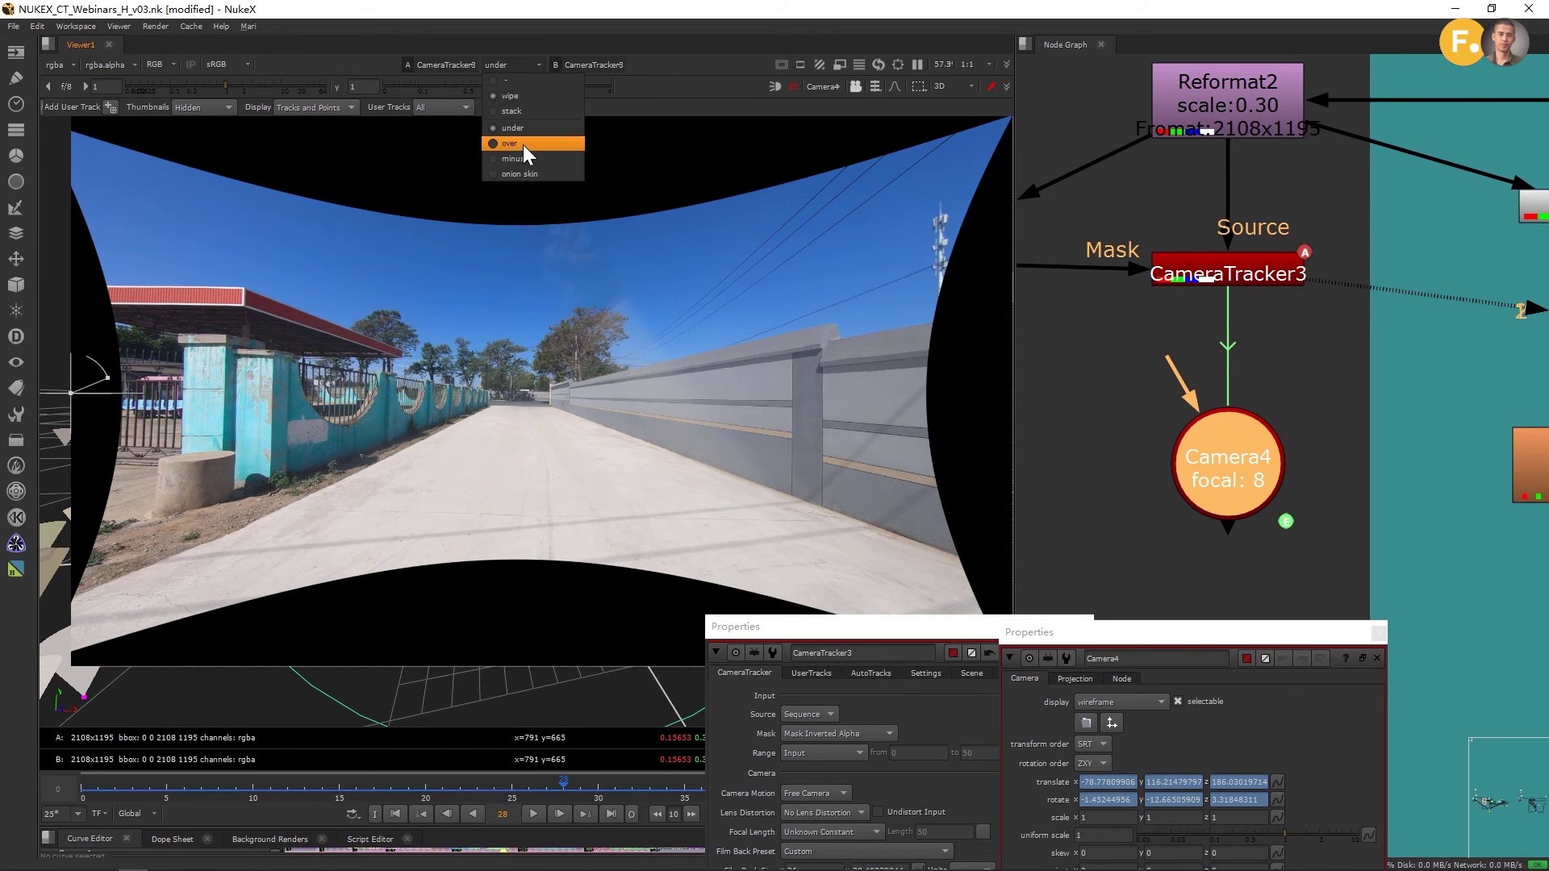
left_click(523, 143)
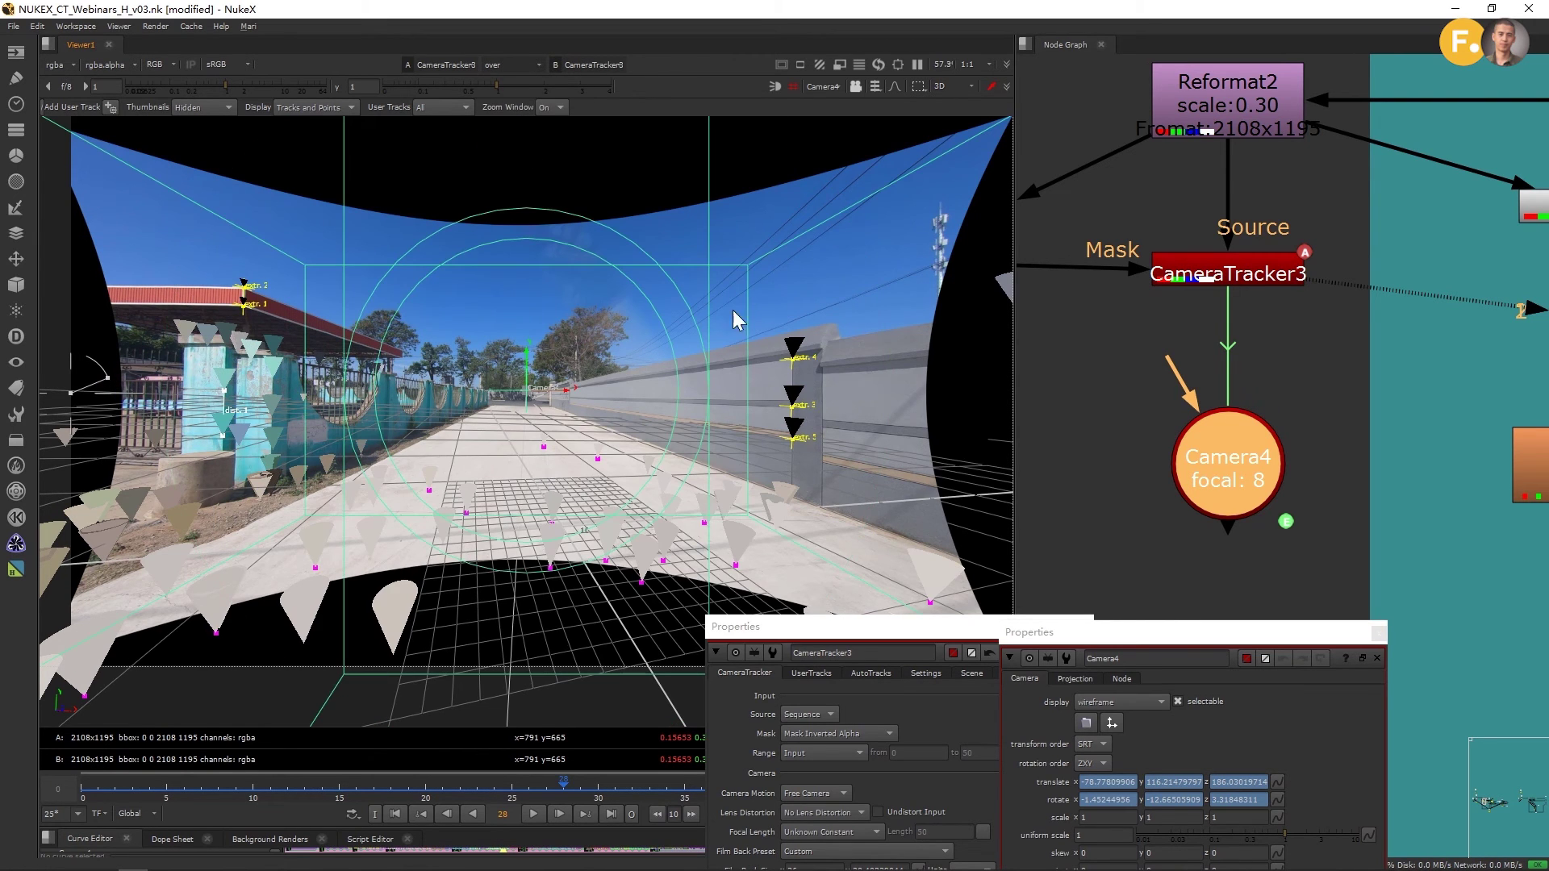
Step: Lock the 3D view to Camera4, fit the whole frame in view, and move the CameraTracker3 properties window off most of the timeline
left_click(855, 87)
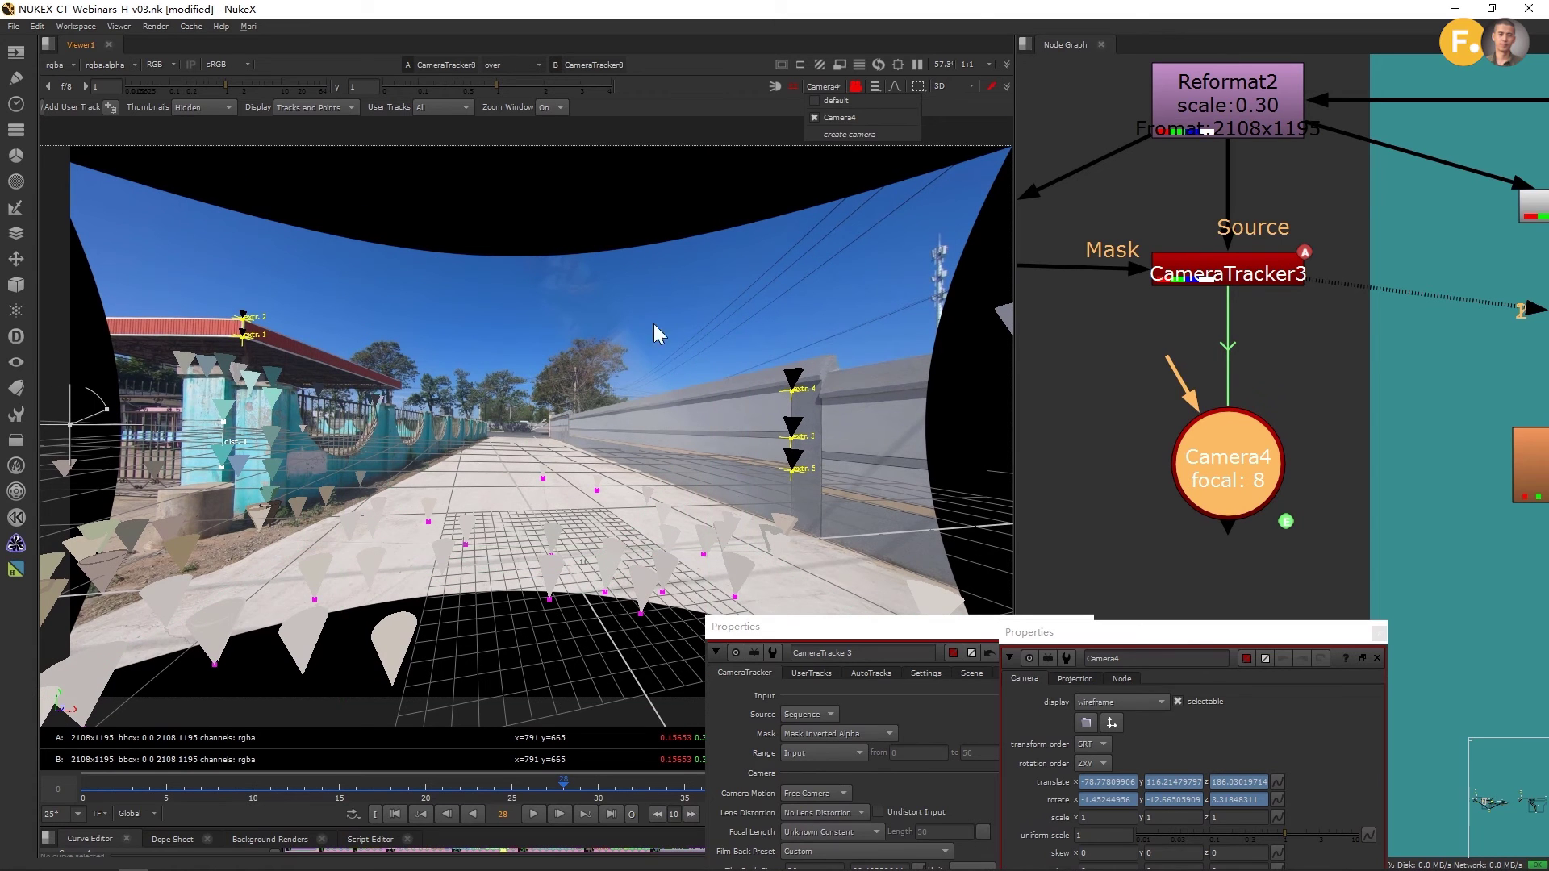
middle_click_drag(591, 369, 605, 403)
scroll(629, 378, "down", 1)
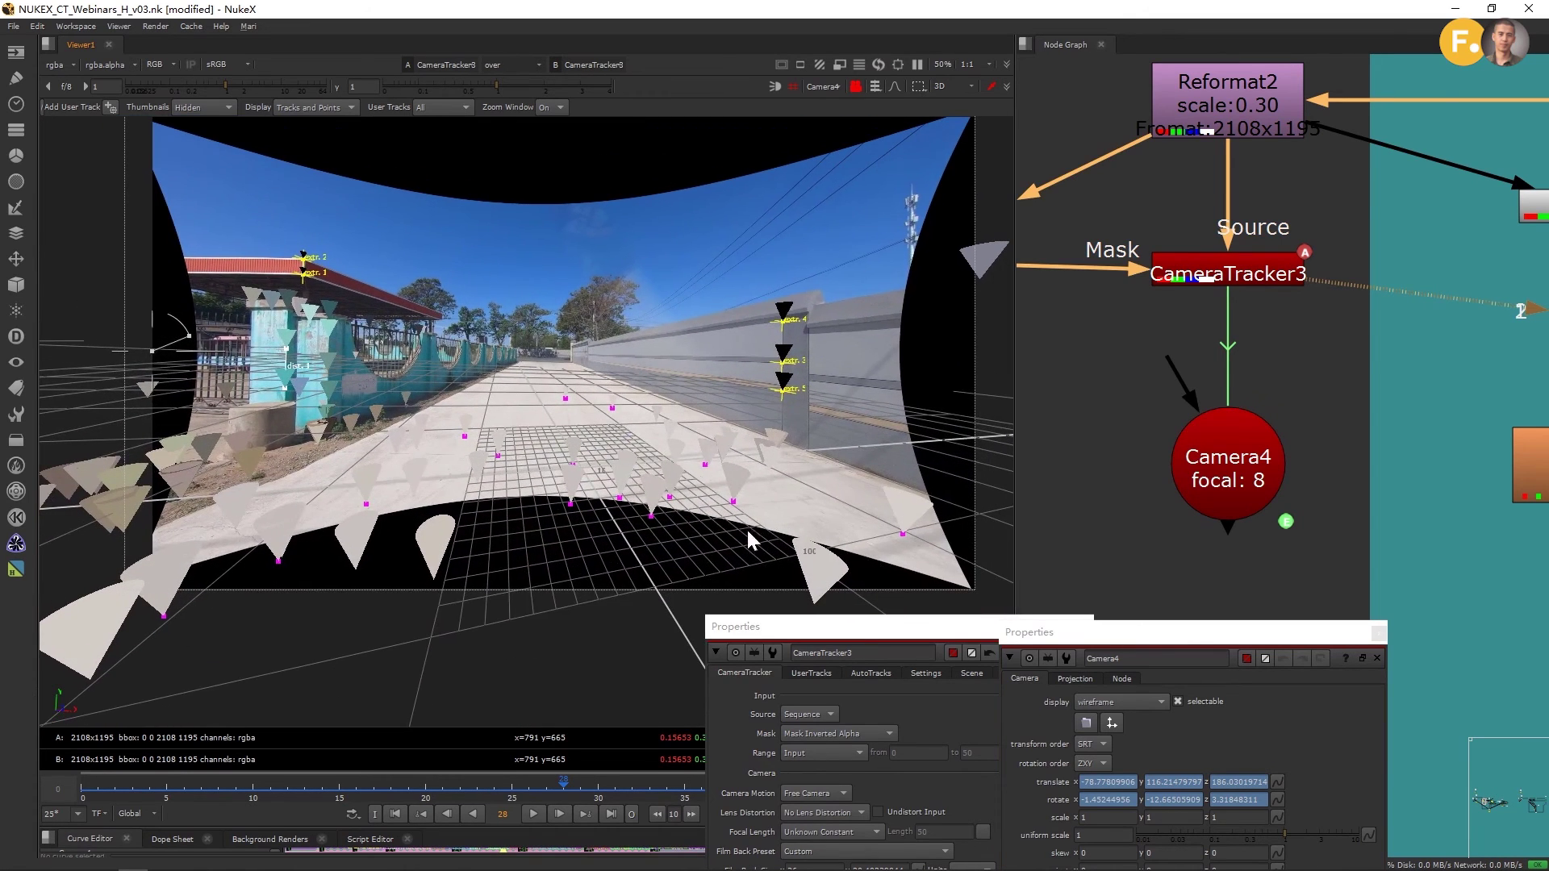
left_click_drag(876, 632, 1111, 642)
Step: Scrub through the timeline to check that the 3D point markers stick to the footage through Camera4
left_click_drag(170, 791, 529, 801)
left_click(773, 797)
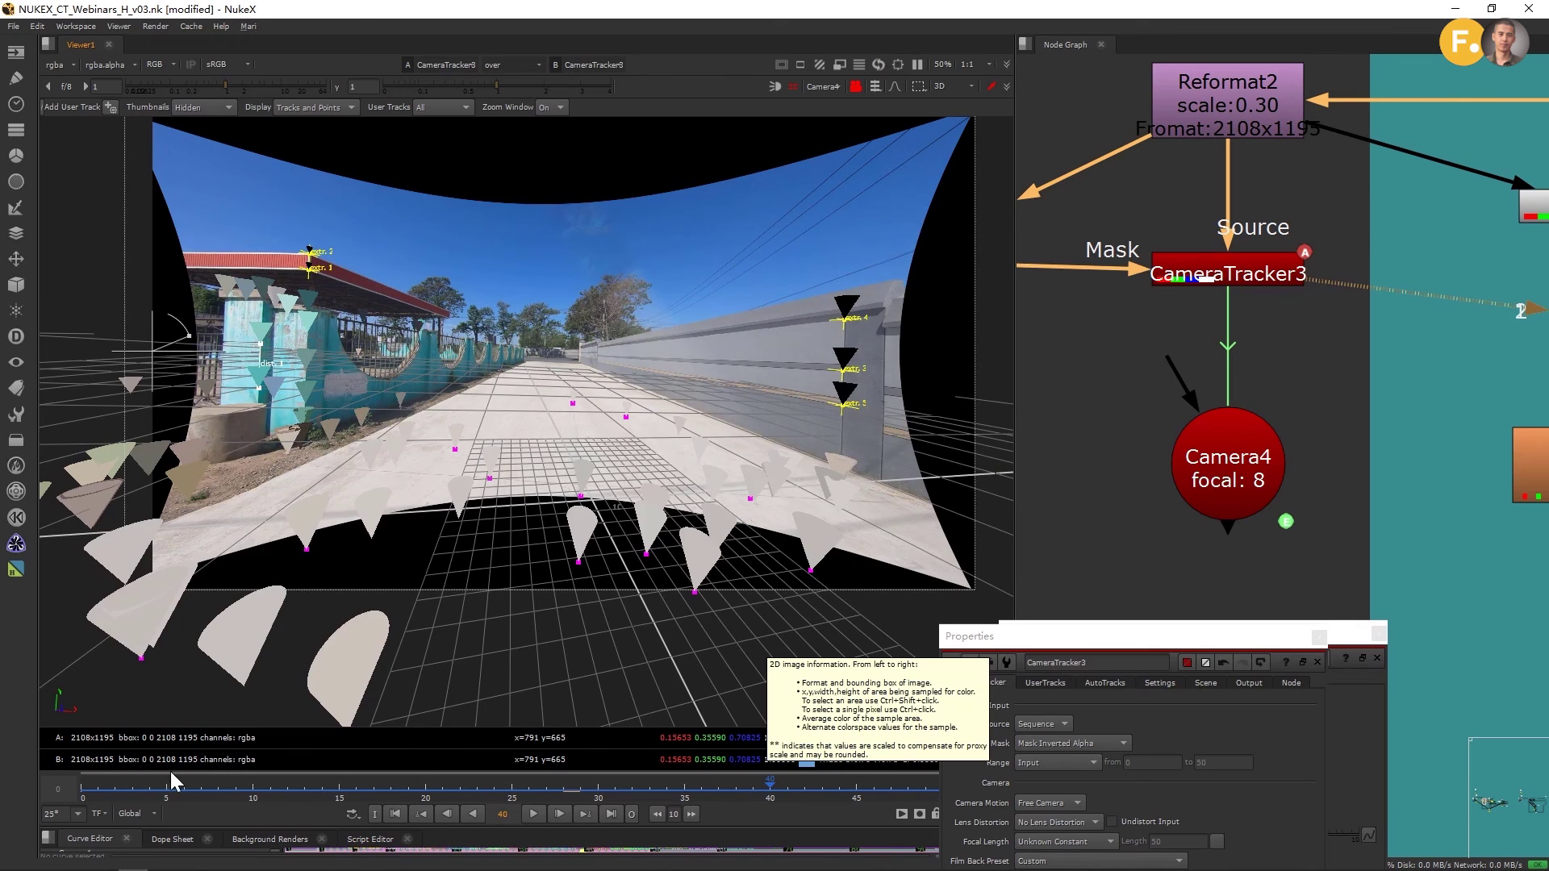
left_click(137, 797)
left_click_drag(228, 798, 476, 795)
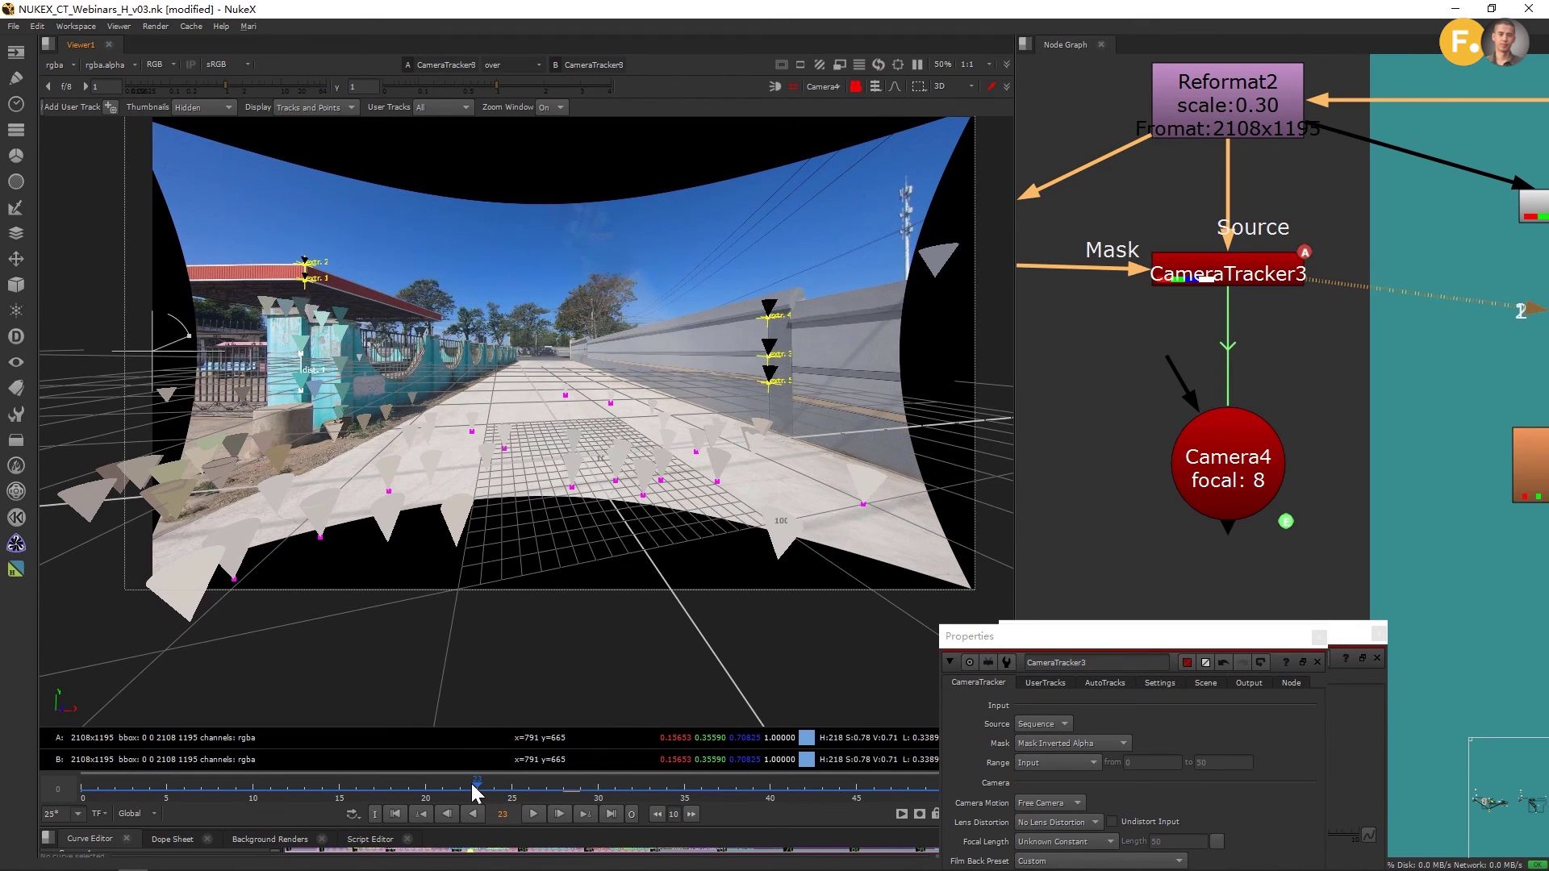